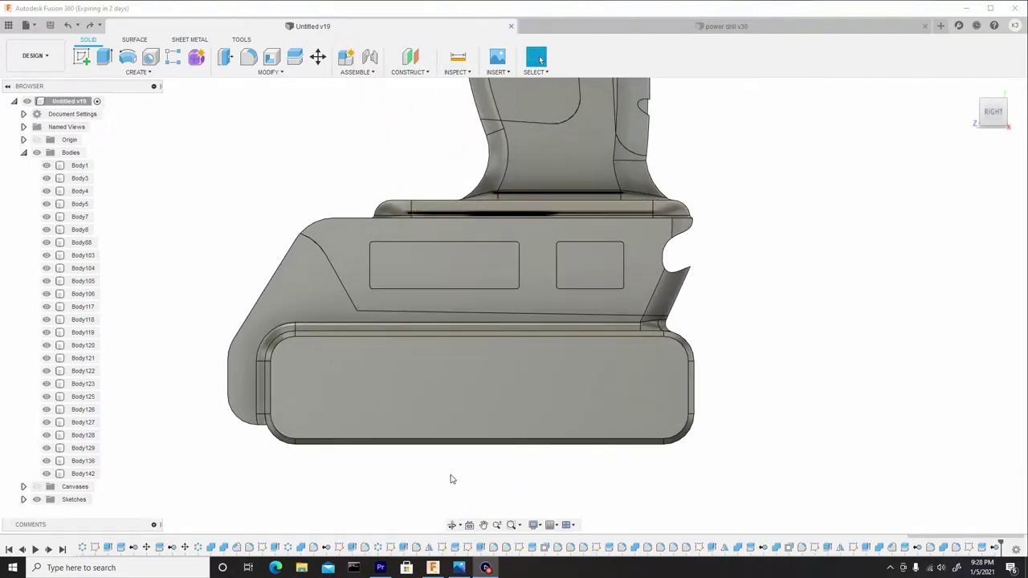
# Start a sketch on the flat side face of the battery base and show the reference canvases.
pyautogui.scroll(-7, 451, 479)
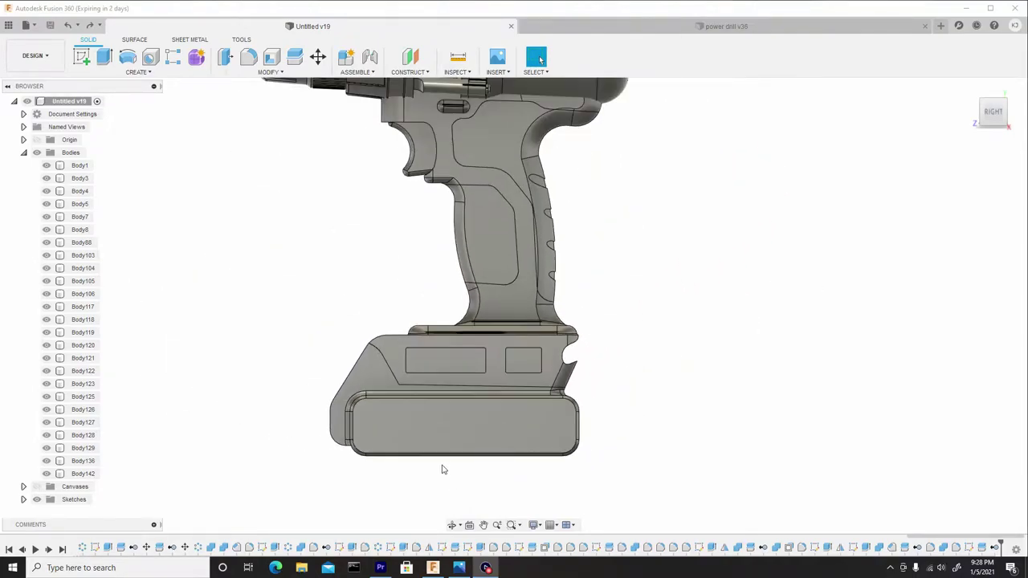
pyautogui.click(510, 436)
pyautogui.scroll(-2, 490, 441)
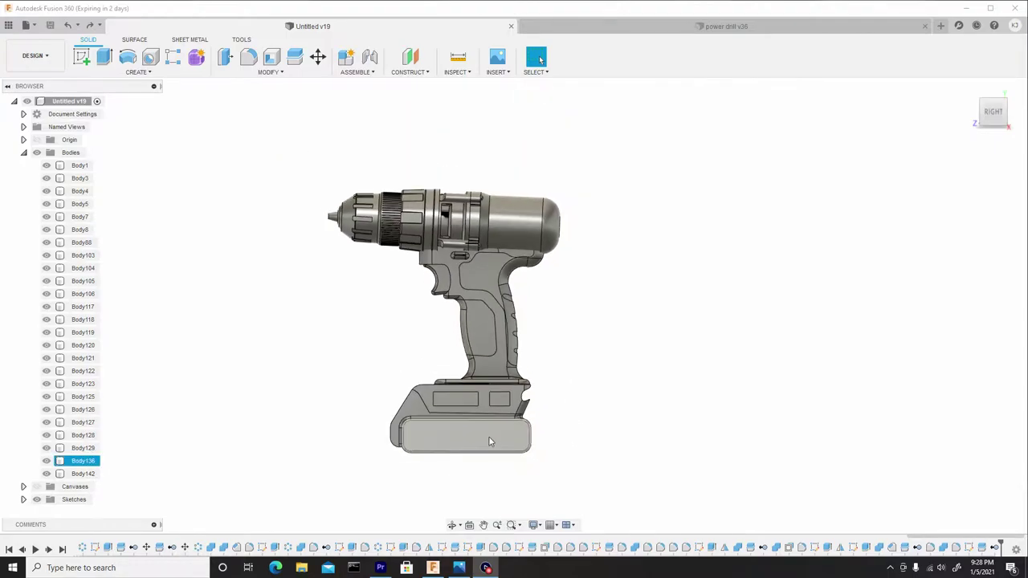
pyautogui.scroll(6, 469, 397)
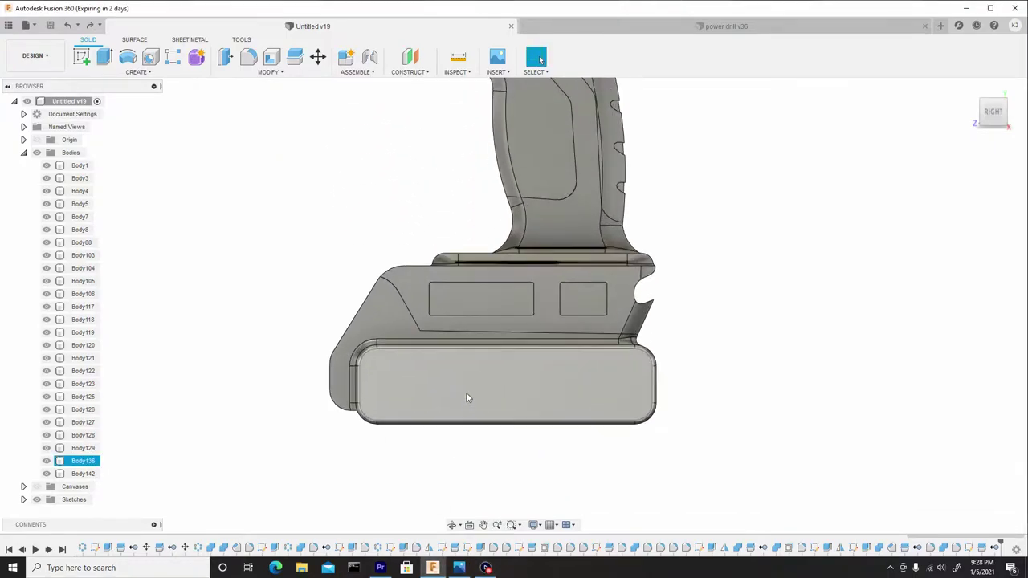
pyautogui.click(434, 396)
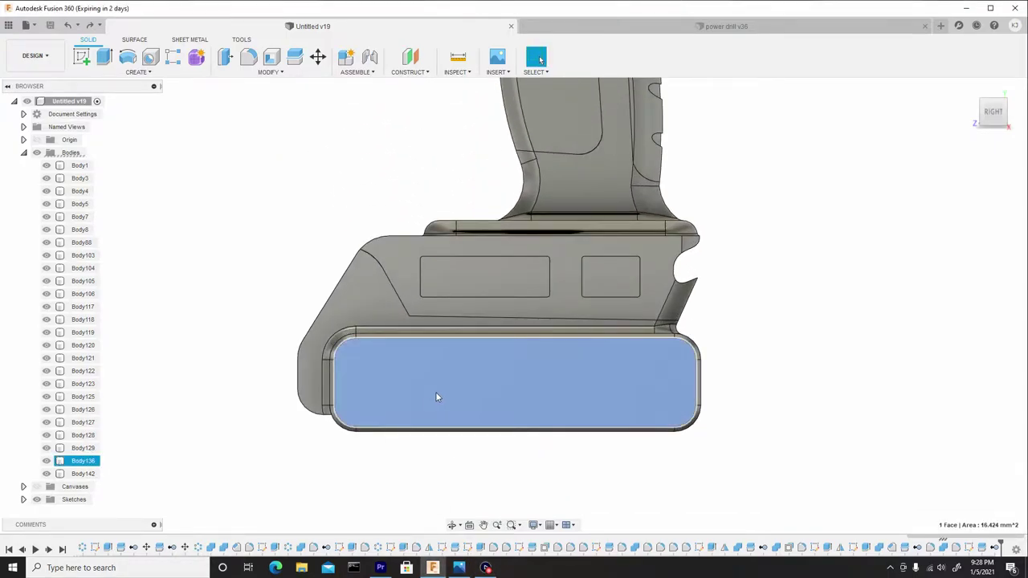
pyautogui.keyDown('shift'); pyautogui.moveTo(482, 413); pyautogui.dragTo(442, 397, button='middle'); pyautogui.keyUp('shift')
pyautogui.click(87, 57)
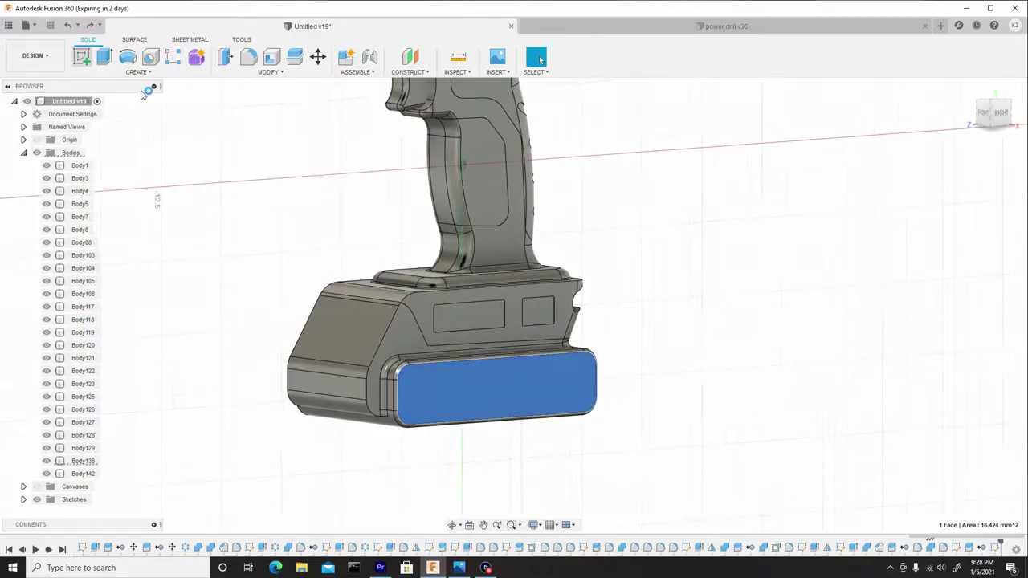
pyautogui.click(37, 487)
pyautogui.scroll(3, 532, 383)
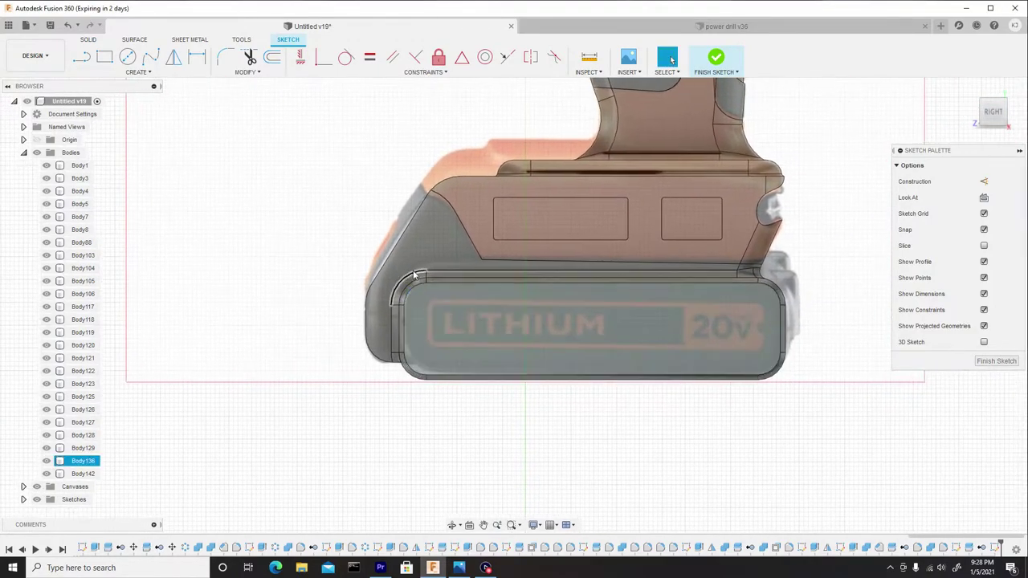
# Offset the battery side face's outline inward by about 0.109 mm.
pyautogui.click(272, 60)
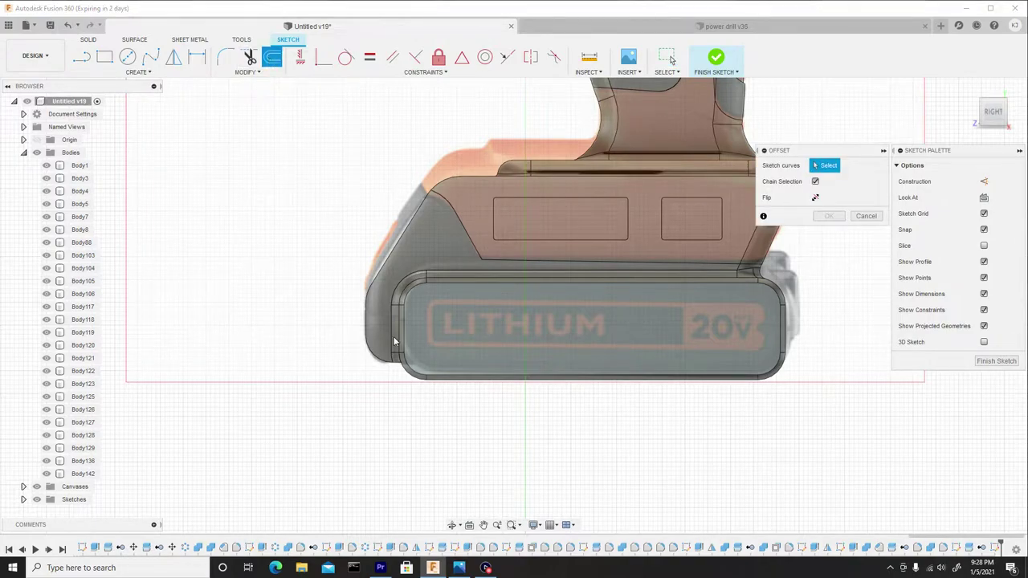
pyautogui.scroll(2, 393, 341)
pyautogui.click(452, 383)
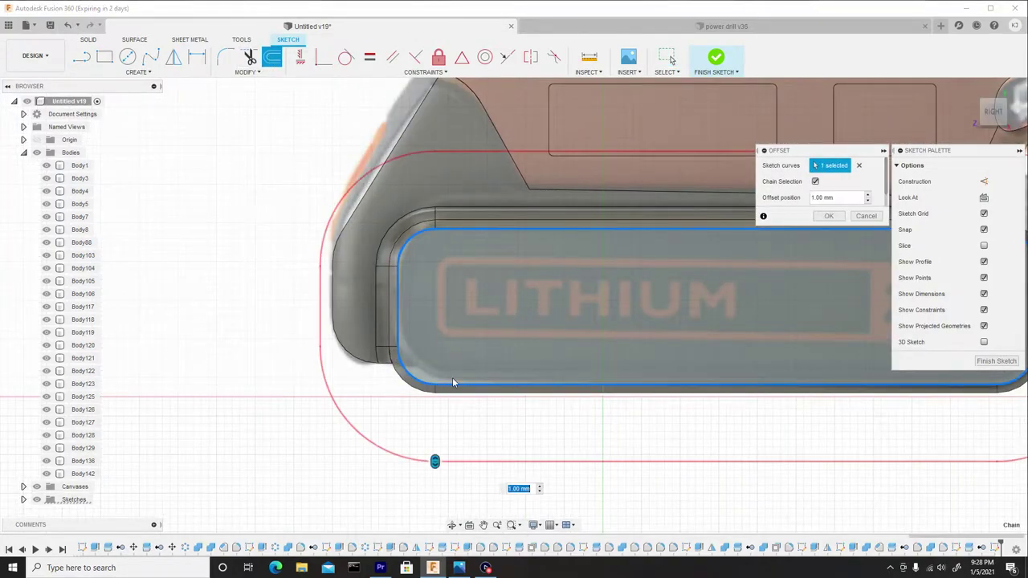
pyautogui.moveTo(435, 461); pyautogui.dragTo(436, 376)
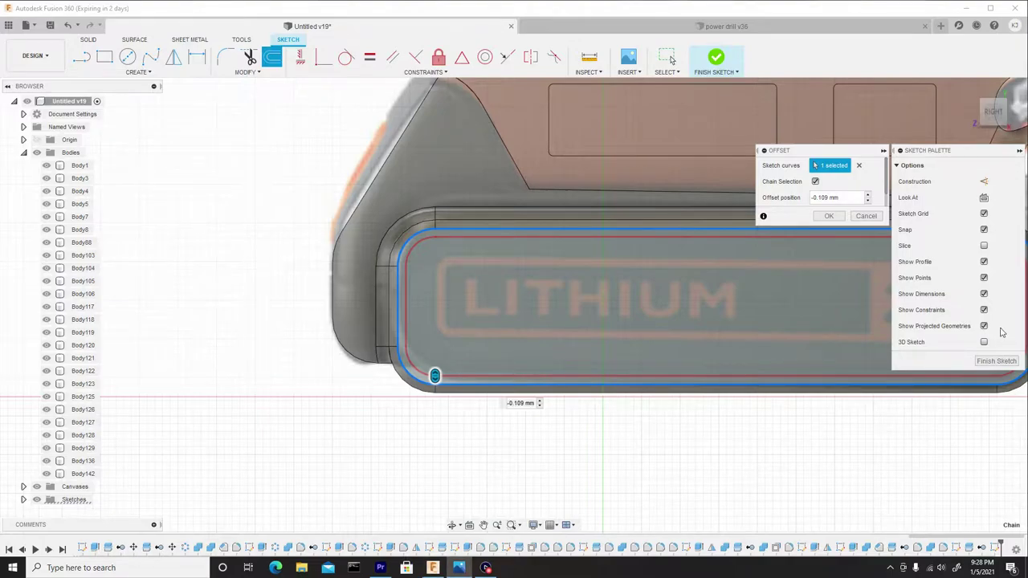
pyautogui.rightClick(477, 336)
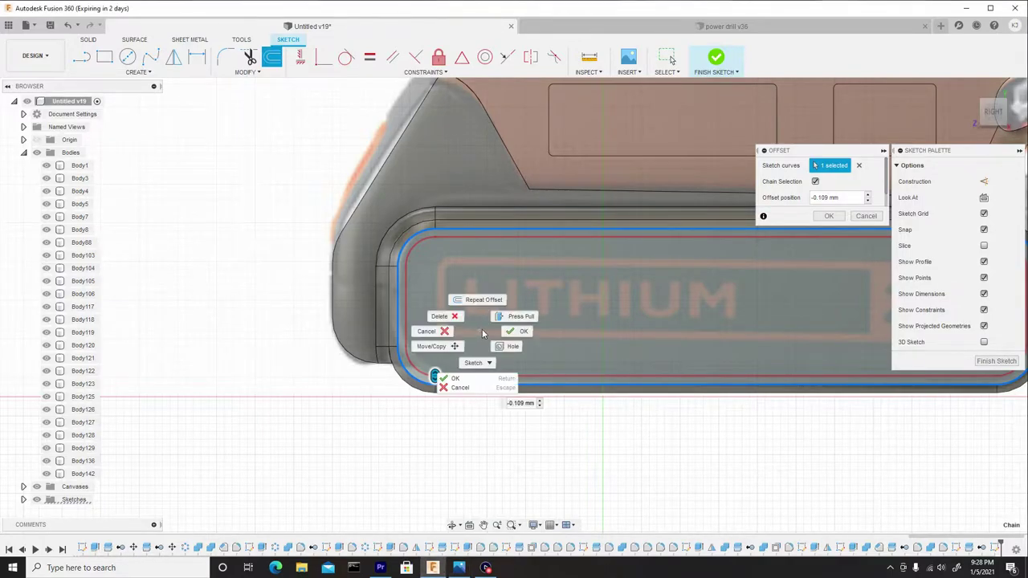
pyautogui.click(514, 331)
# Extrude the inner offset profile about -0.039 mm into the battery as a new body.
pyautogui.scroll(-4, 512, 334)
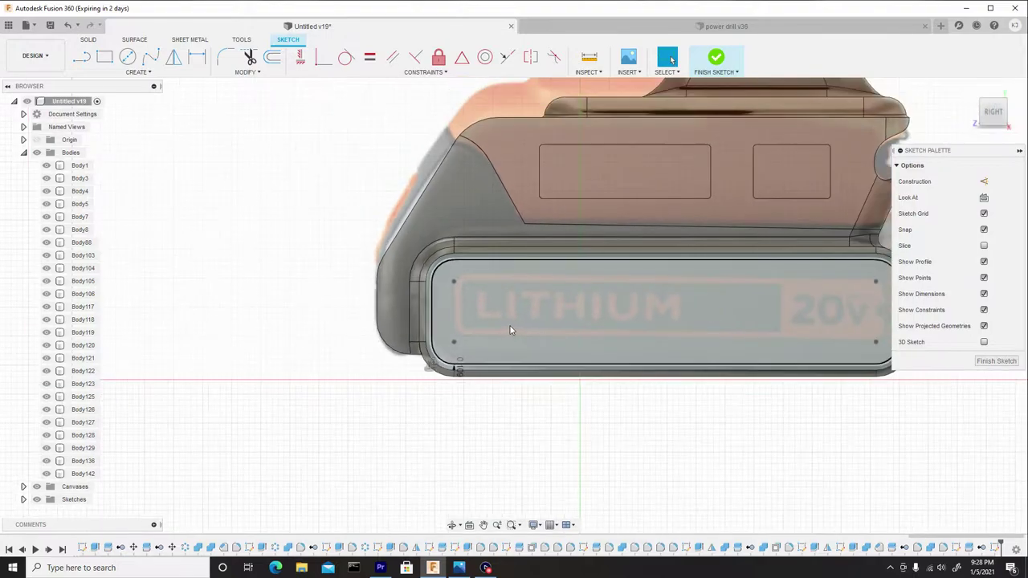
pyautogui.click(512, 323)
pyautogui.rightClick(511, 318)
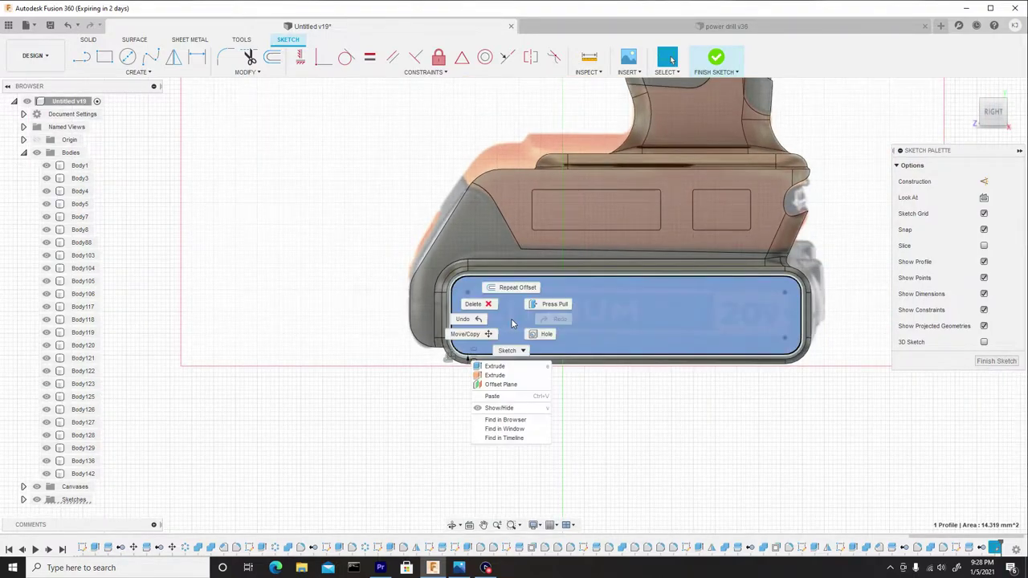
pyautogui.click(548, 303)
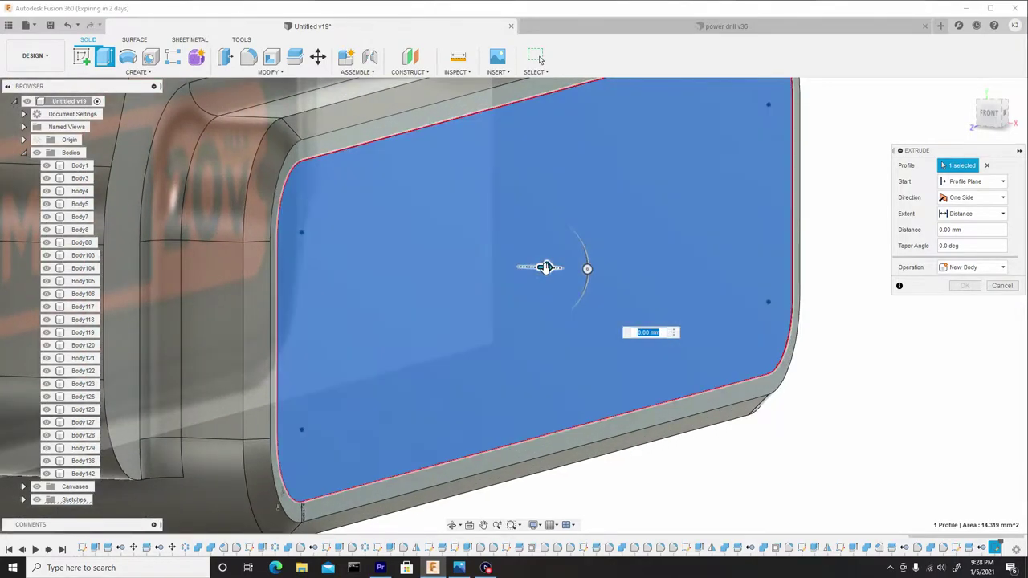
pyautogui.moveTo(546, 266); pyautogui.dragTo(538, 268)
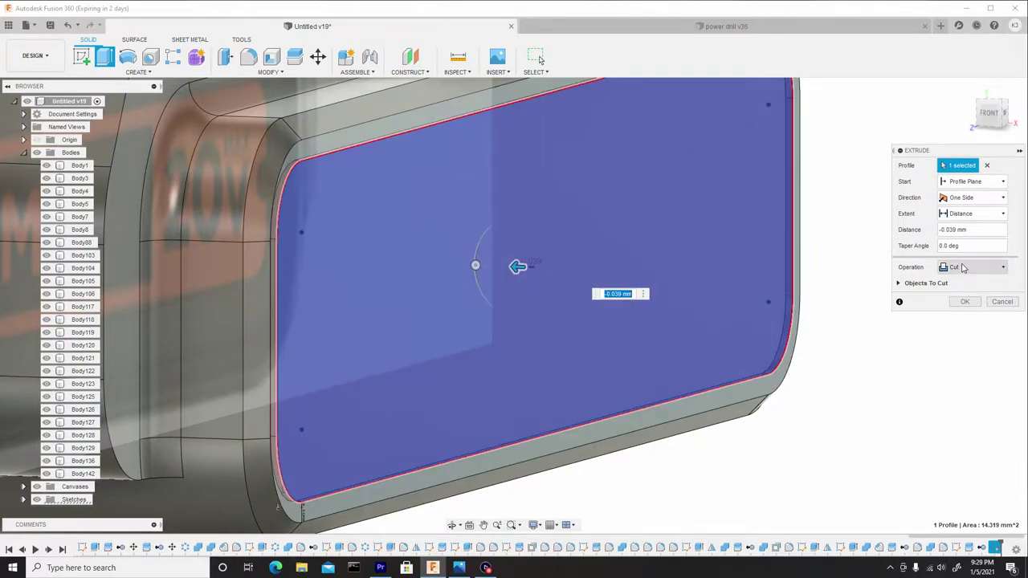
pyautogui.click(964, 267)
pyautogui.click(967, 316)
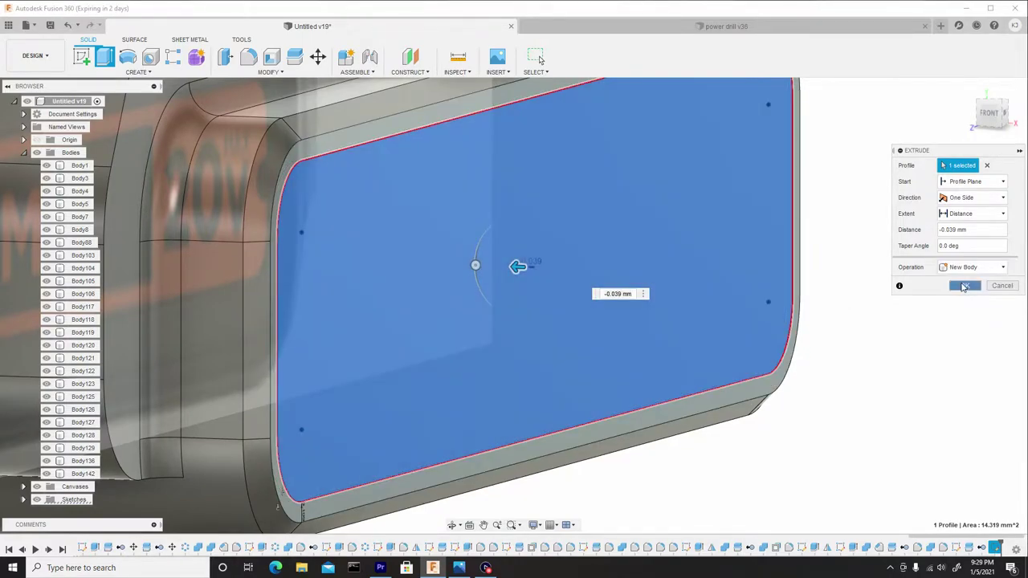
pyautogui.click(964, 286)
# Mirror the thin side panel body across the origin's YZ plane as a new body.
pyautogui.scroll(-8, 722, 312)
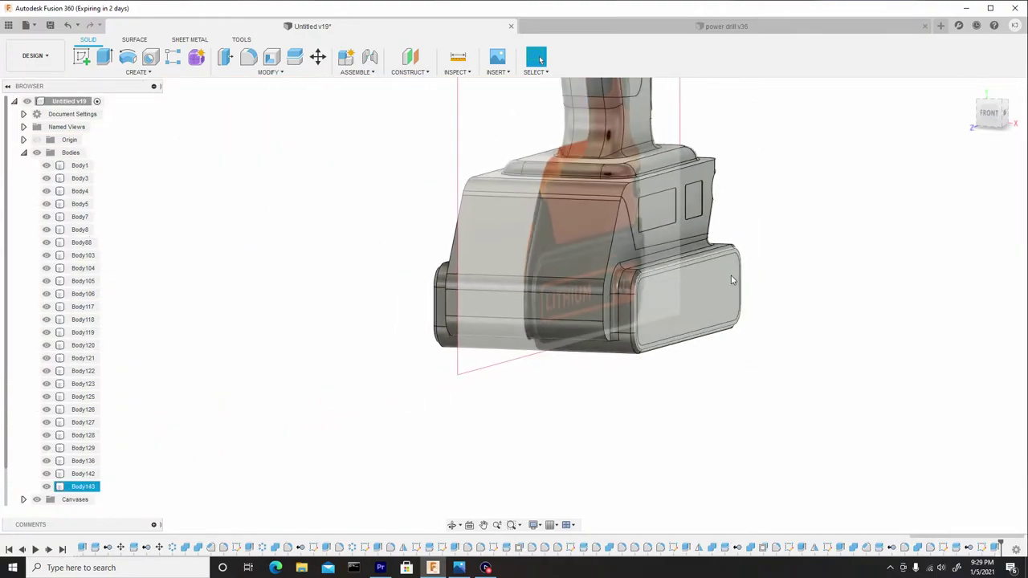
pyautogui.click(383, 156)
pyautogui.click(152, 80)
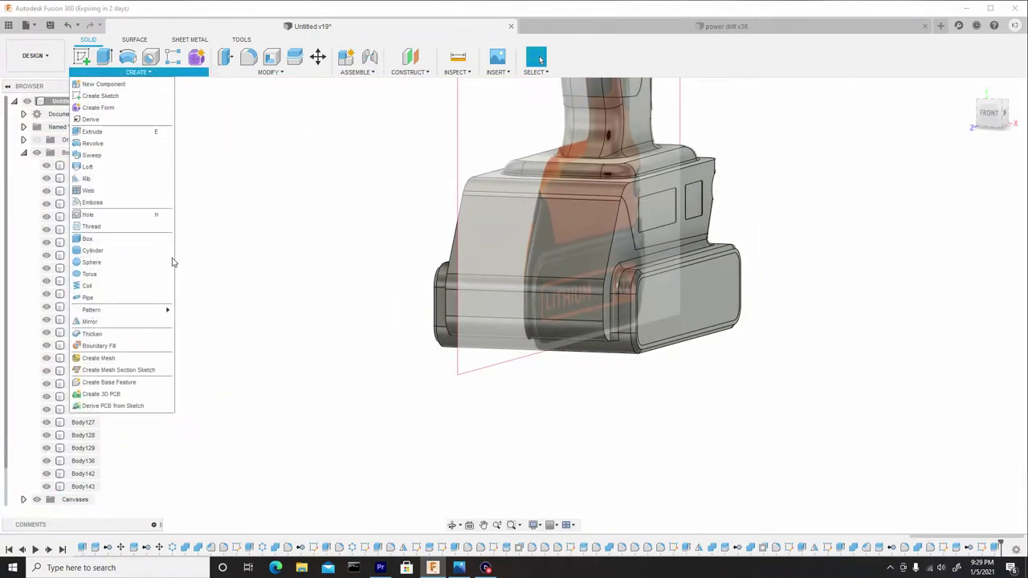
pyautogui.click(110, 327)
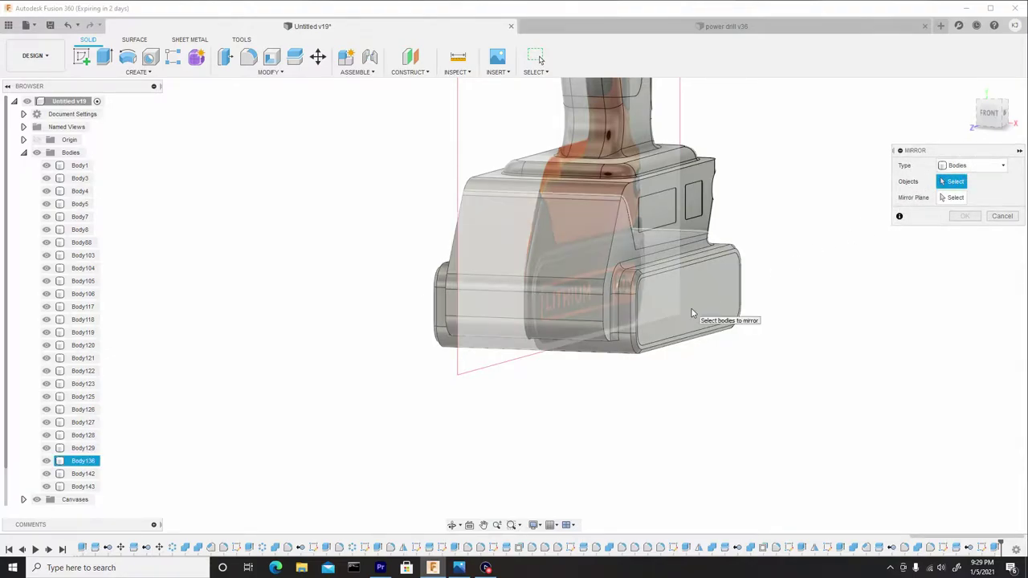
pyautogui.scroll(-1, 81, 450)
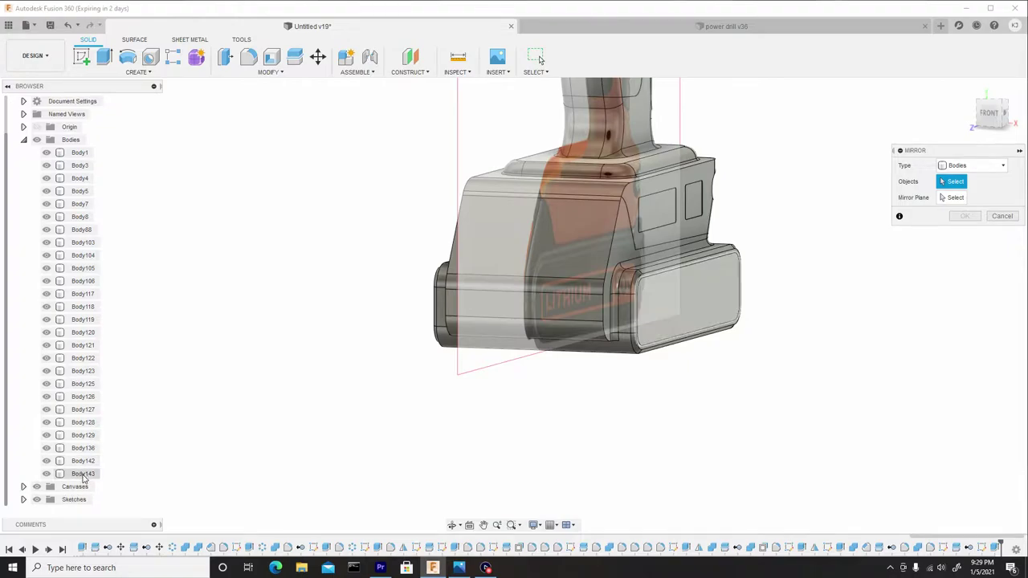
pyautogui.click(81, 474)
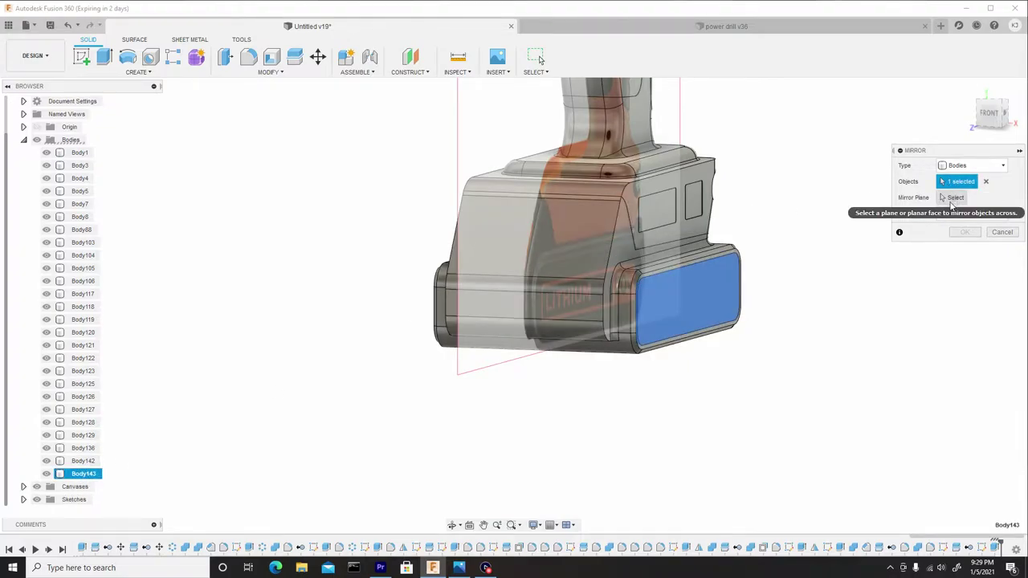
pyautogui.click(953, 199)
pyautogui.scroll(-3, 619, 347)
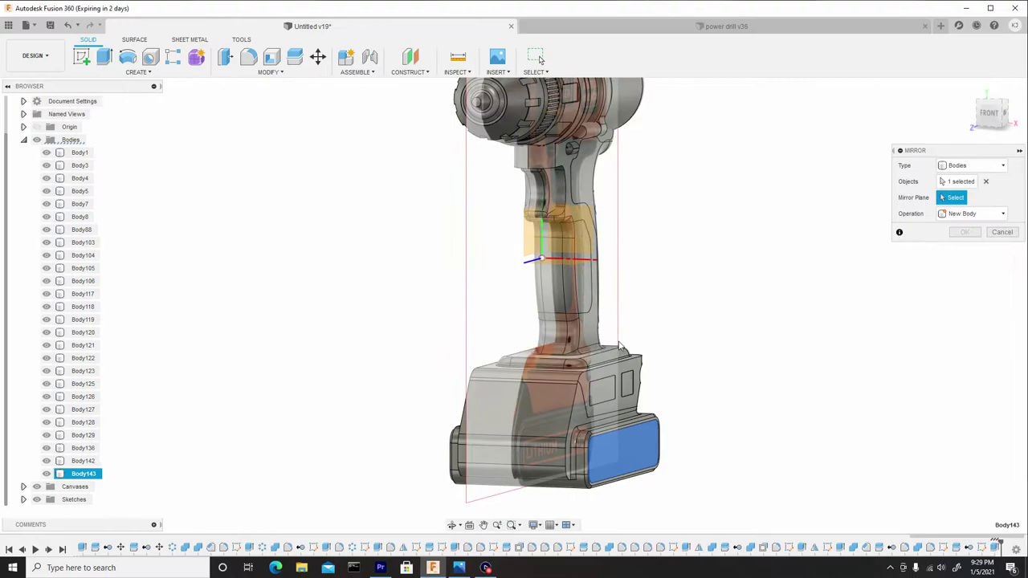
pyautogui.keyDown('shift'); pyautogui.moveTo(620, 345); pyautogui.dragTo(506, 329, button='middle'); pyautogui.keyUp('shift')
pyautogui.click(502, 240)
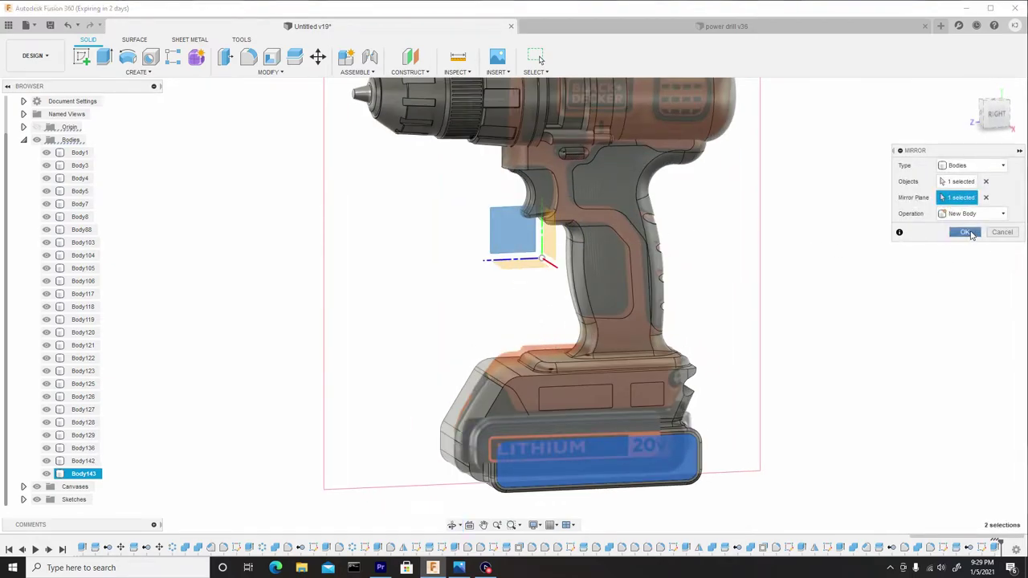
pyautogui.click(968, 232)
# Cut both thin side panel bodies out of the lower battery body with Combine, without keeping the tools.
pyautogui.moveTo(731, 386); pyautogui.dragTo(748, 269, button='middle')
pyautogui.scroll(3, 610, 313)
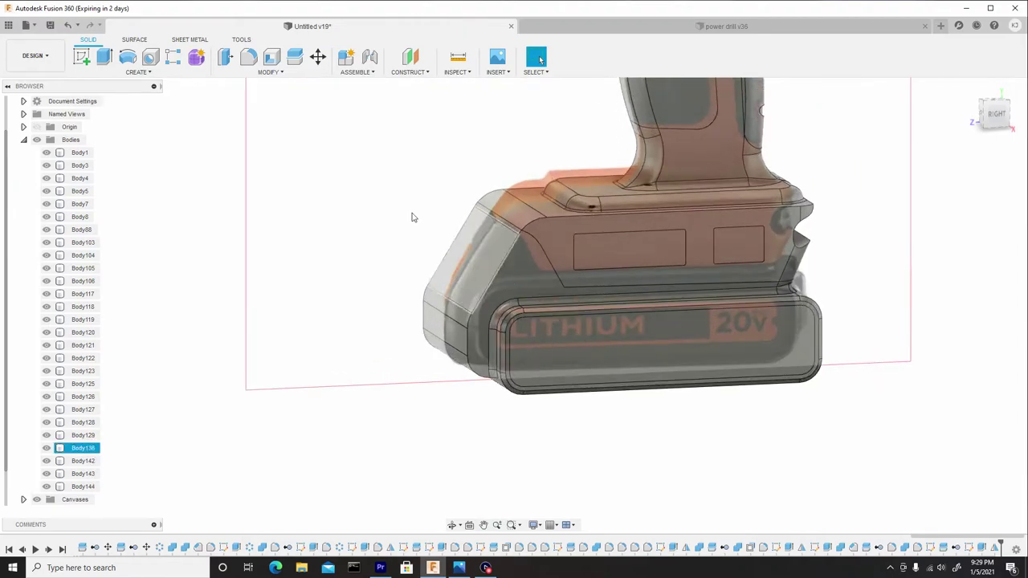
pyautogui.click(270, 71)
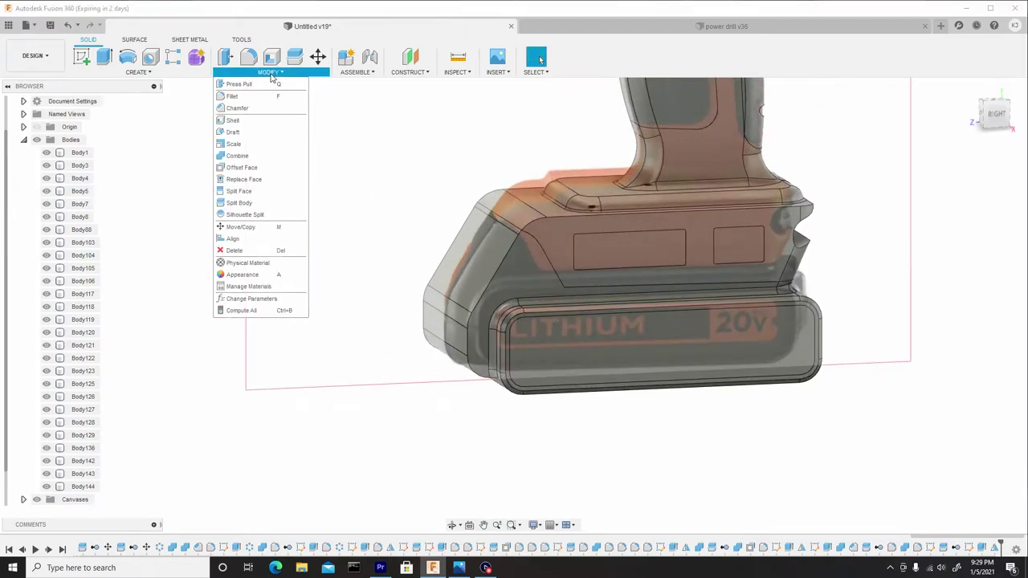
pyautogui.click(237, 155)
pyautogui.scroll(3, 509, 386)
pyautogui.click(465, 329)
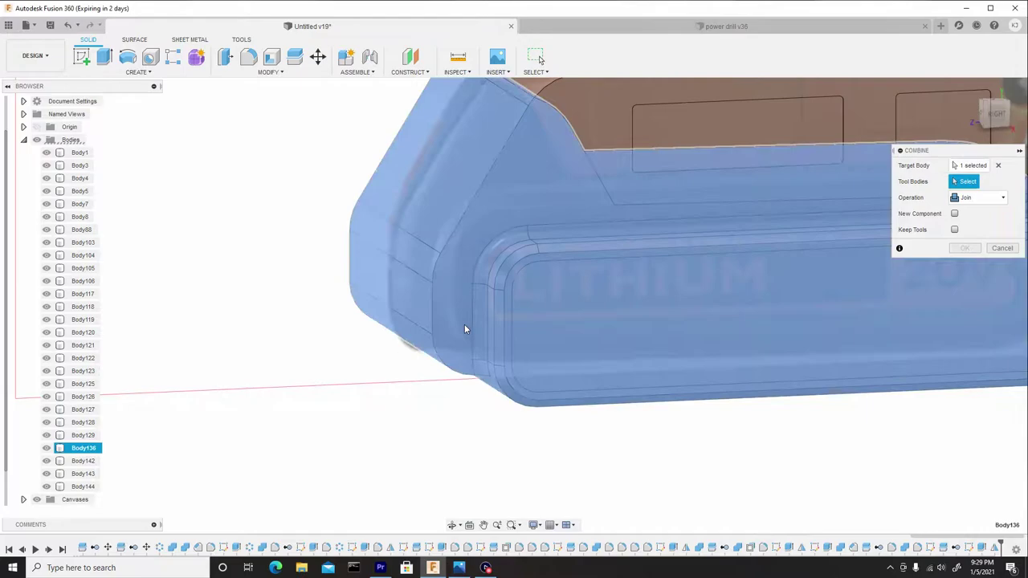
pyautogui.click(82, 473)
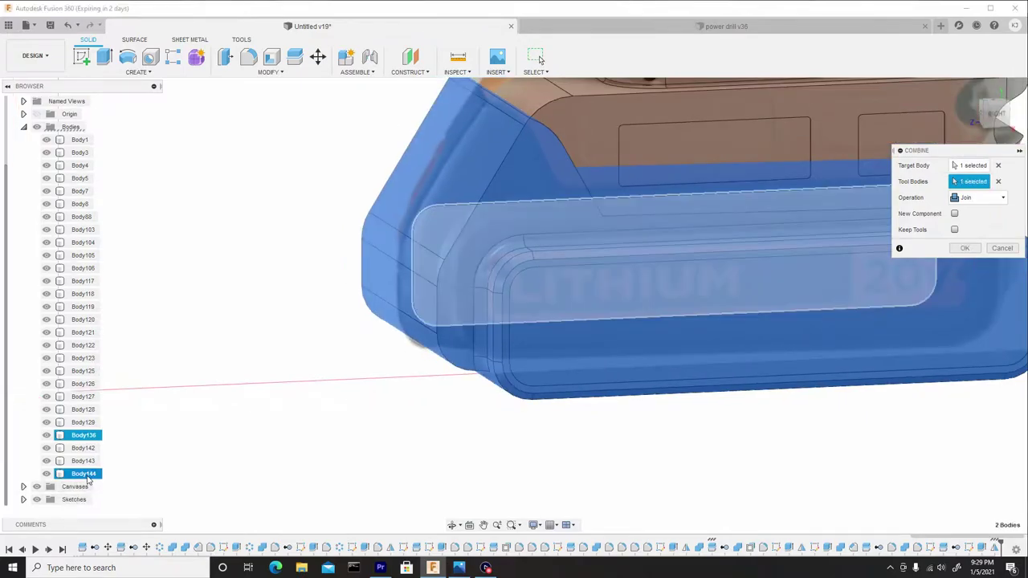
pyautogui.click(82, 460)
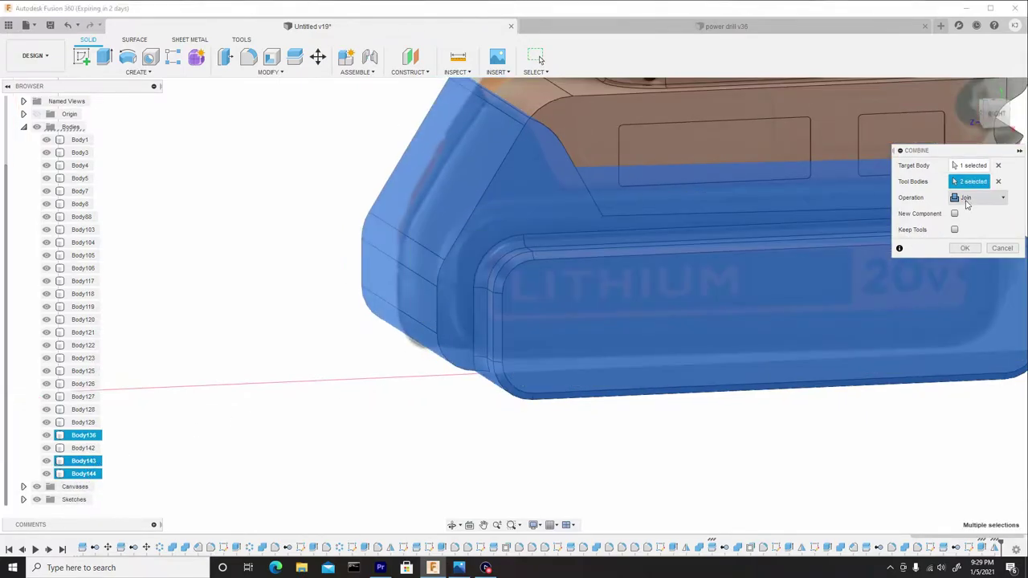
pyautogui.click(980, 198)
pyautogui.click(973, 219)
pyautogui.moveTo(884, 265)
pyautogui.keyDown('shift'); pyautogui.mouseDown(button='middle')
pyautogui.moveTo(800, 284)
pyautogui.moveTo(532, 300)
pyautogui.moveTo(646, 284)
pyautogui.moveTo(511, 291)
pyautogui.moveTo(891, 269)
pyautogui.mouseUp(button='middle'); pyautogui.keyUp('shift')
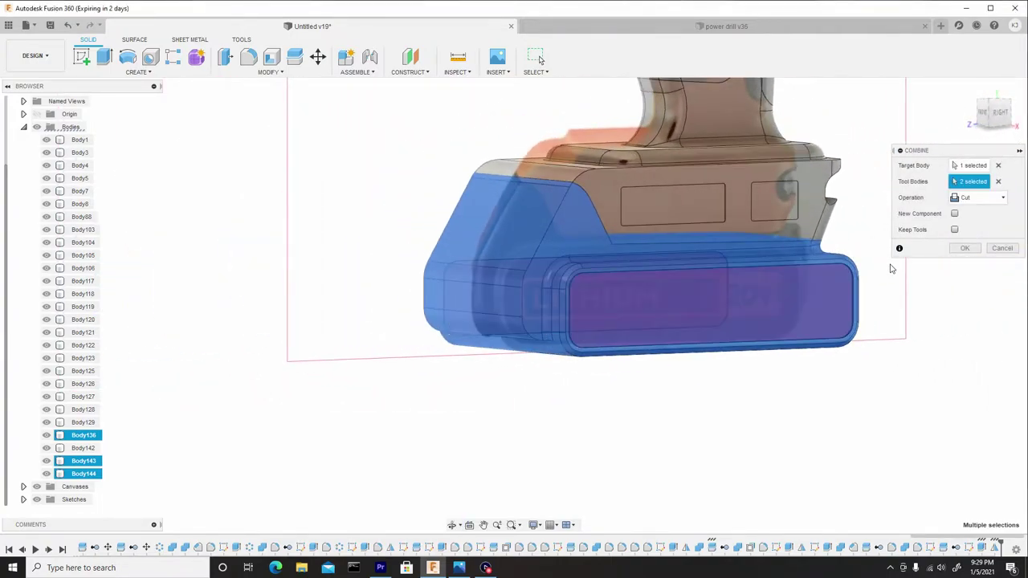
pyautogui.click(966, 249)
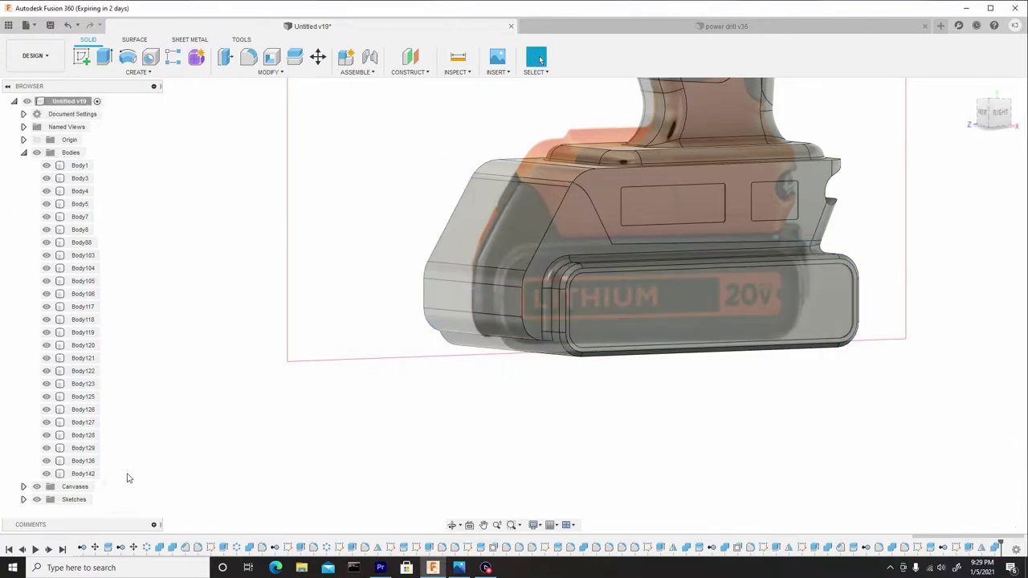
# Hide the reference canvases and examine the battery's side recess and the whole drill from several angles.
pyautogui.click(37, 488)
pyautogui.scroll(3, 718, 378)
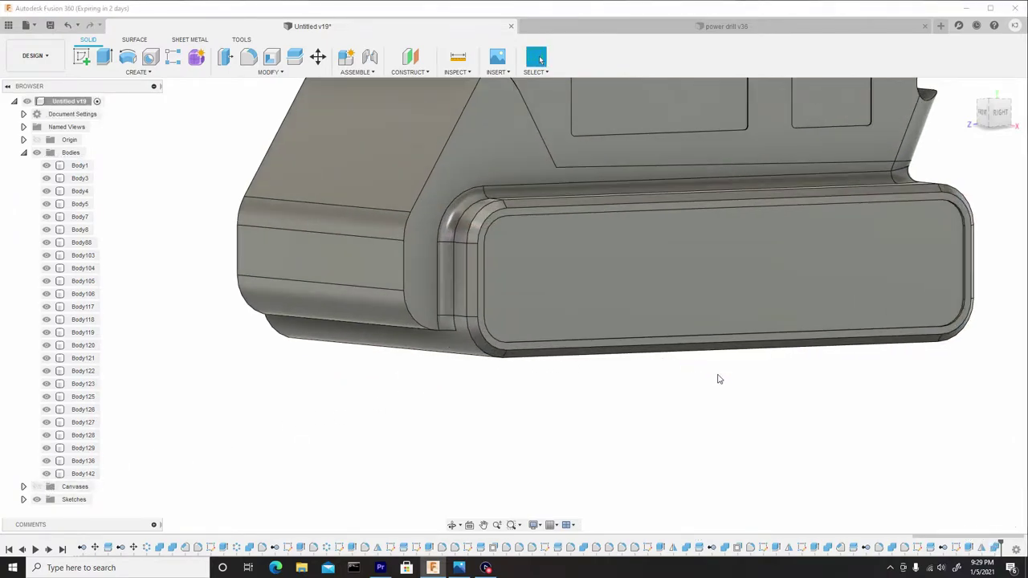
pyautogui.keyDown('shift'); pyautogui.moveTo(718, 378); pyautogui.dragTo(734, 402, button='middle'); pyautogui.keyUp('shift')
pyautogui.scroll(-3, 720, 368)
pyautogui.scroll(-8, 721, 368)
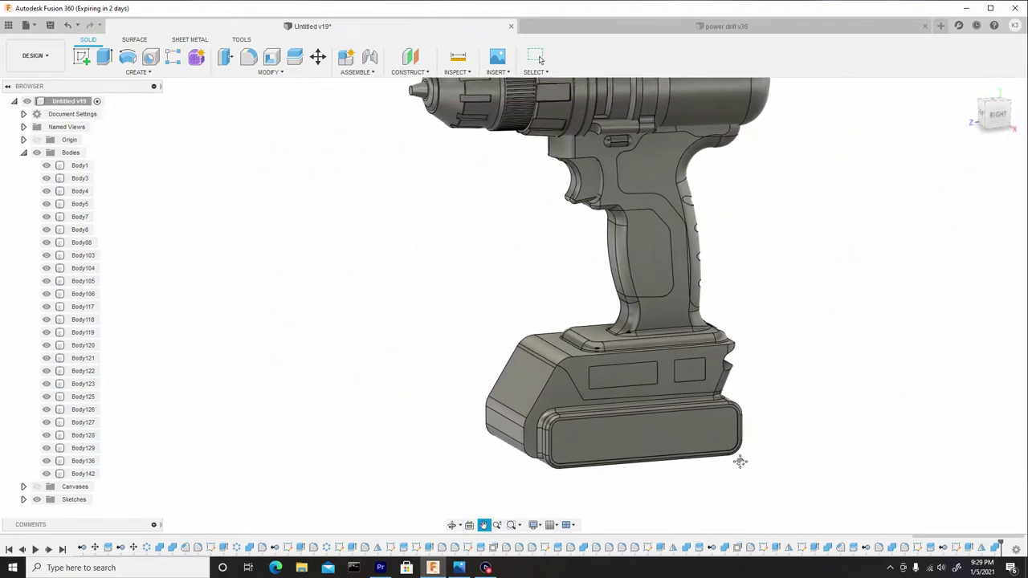
pyautogui.keyDown('shift'); pyautogui.moveTo(739, 456); pyautogui.dragTo(711, 424, button='middle'); pyautogui.keyUp('shift')
pyautogui.scroll(-2, 706, 449)
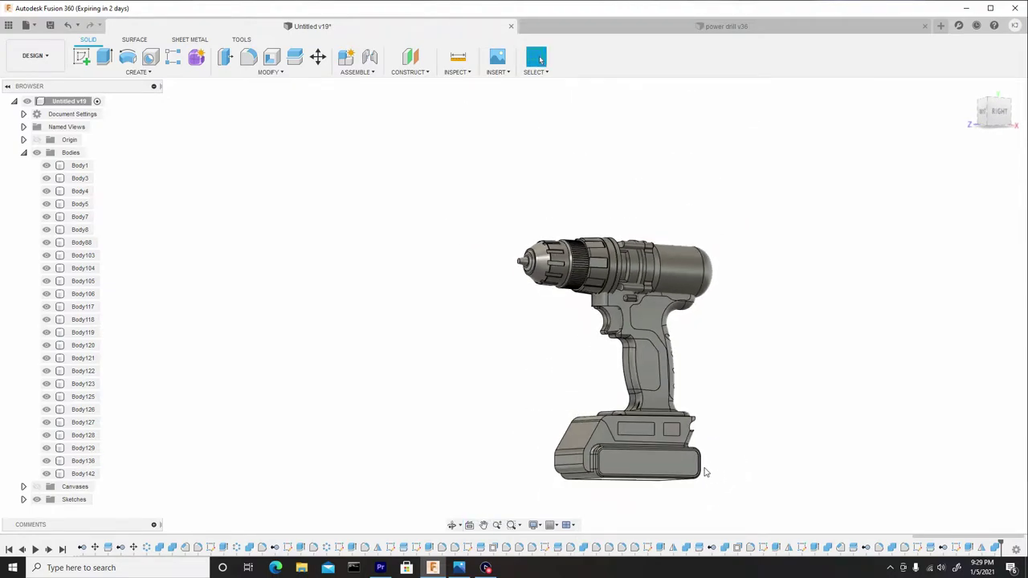
pyautogui.scroll(5, 622, 378)
pyautogui.scroll(6, 622, 378)
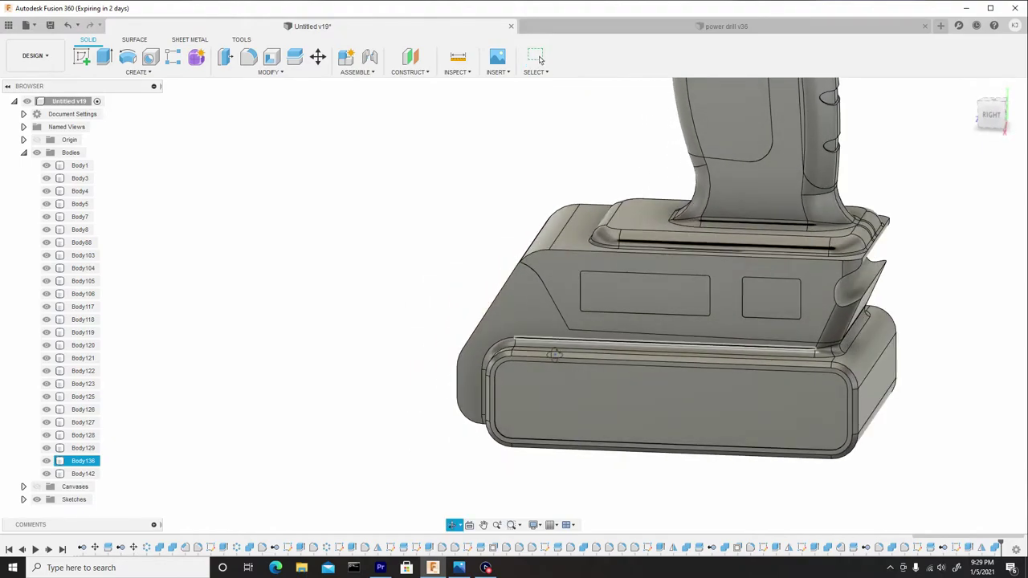
pyautogui.scroll(-5, 564, 344)
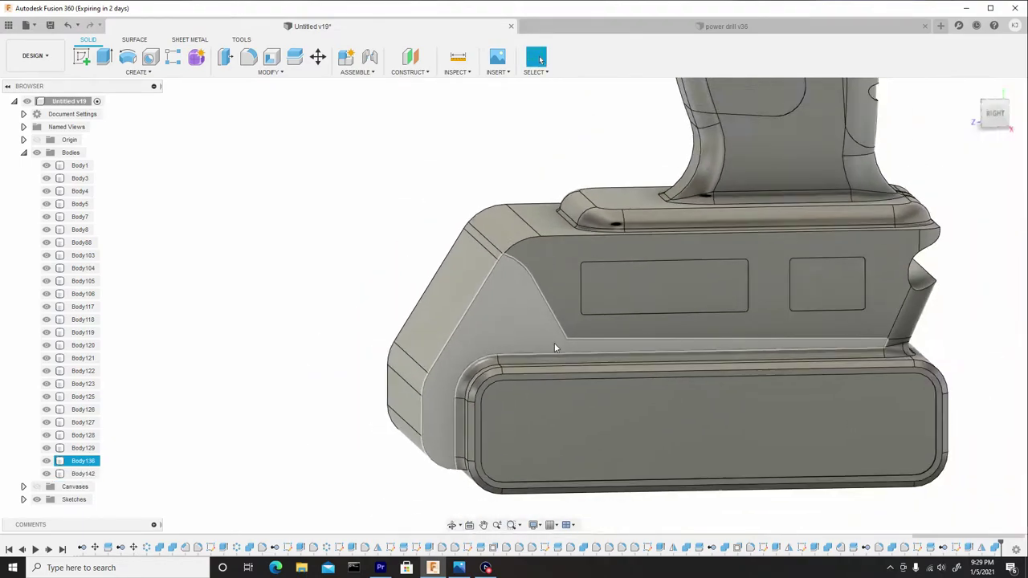
# Hide the lower battery body, Body136.
pyautogui.click(46, 461)
pyautogui.scroll(2, 479, 362)
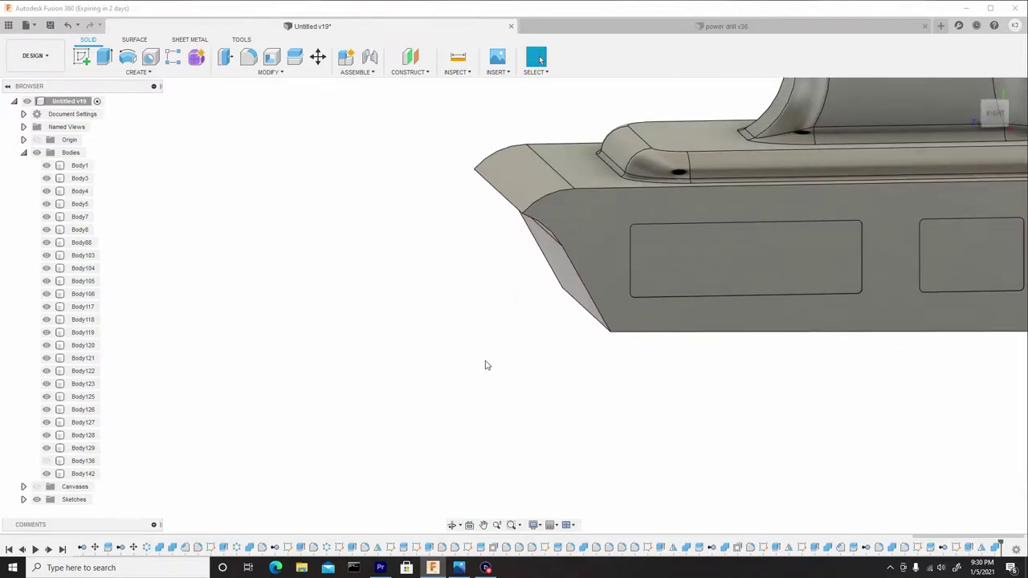
# Fillet the upper battery body's lower front edge, between its slanted front face and underside, with a 0.14 mm radius.
pyautogui.press('f')
pyautogui.keyDown('shift'); pyautogui.moveTo(600, 351); pyautogui.dragTo(599, 305, button='middle'); pyautogui.keyUp('shift')
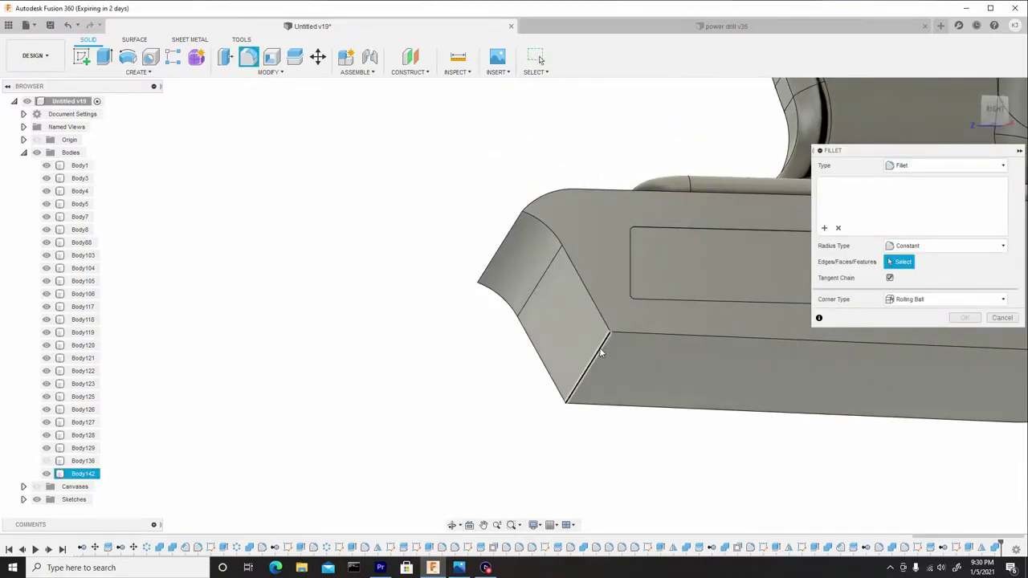
pyautogui.click(601, 353)
pyautogui.scroll(2, 598, 353)
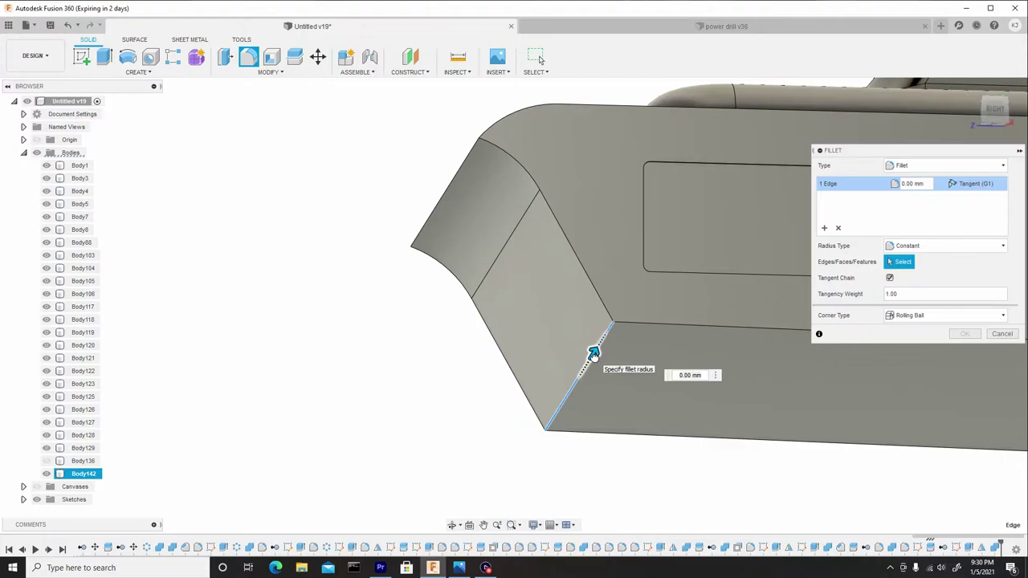
pyautogui.moveTo(594, 353); pyautogui.dragTo(595, 352)
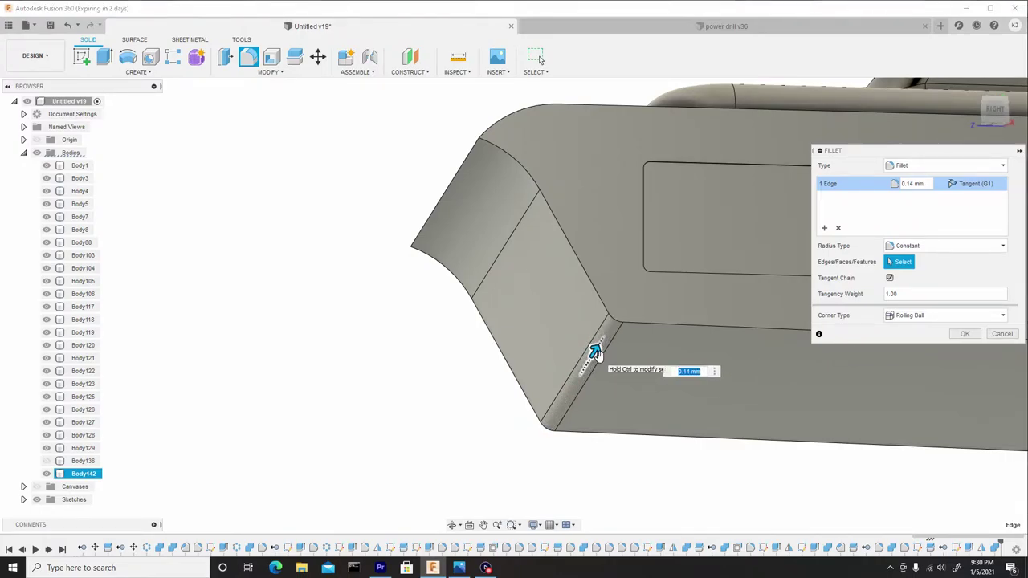
pyautogui.press('ctrl')
pyautogui.click(964, 334)
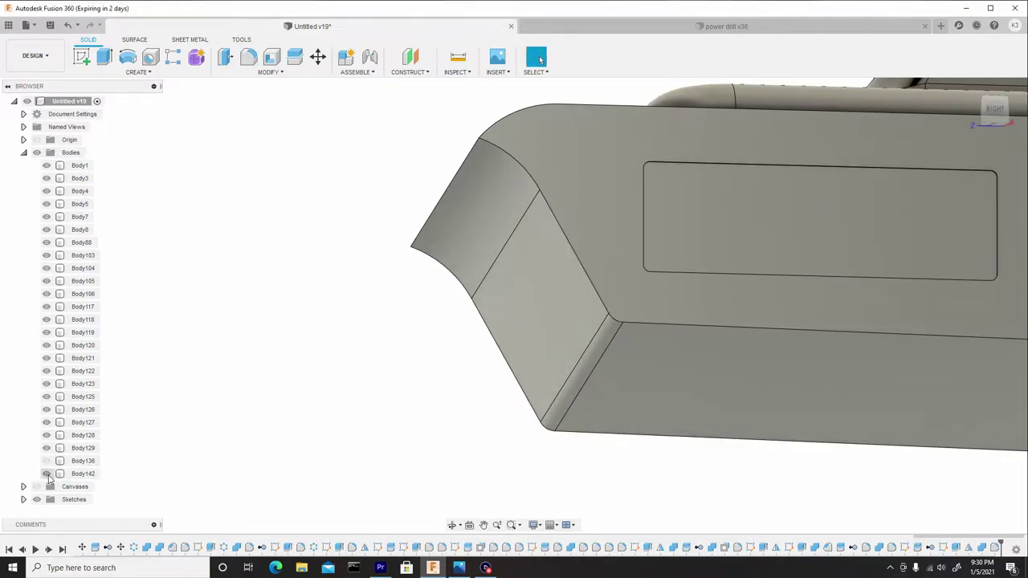
# Hide the upper battery body, Body142, and show the lower battery body, Body136.
pyautogui.click(46, 475)
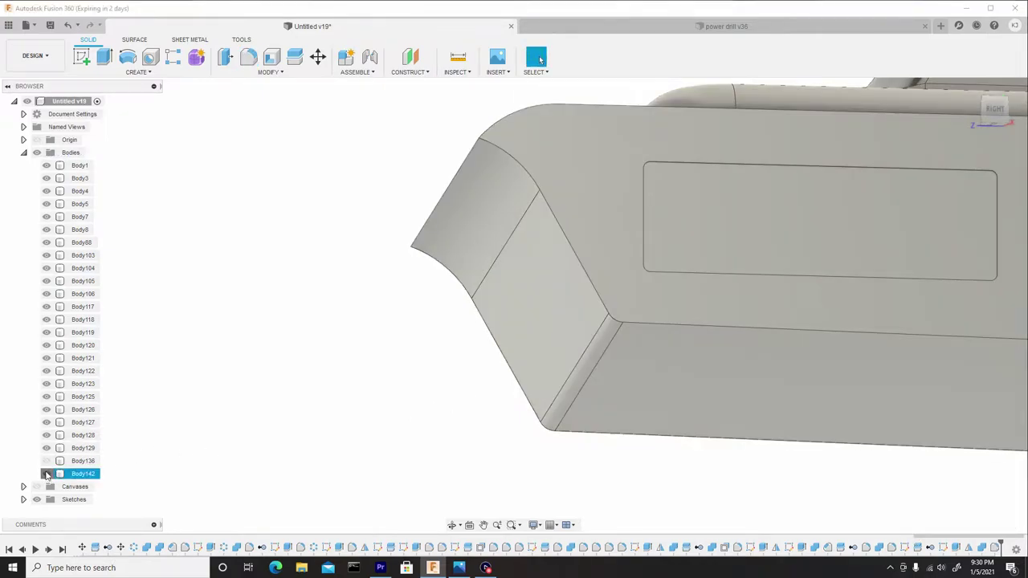
pyautogui.click(45, 474)
pyautogui.click(45, 461)
pyautogui.click(80, 460)
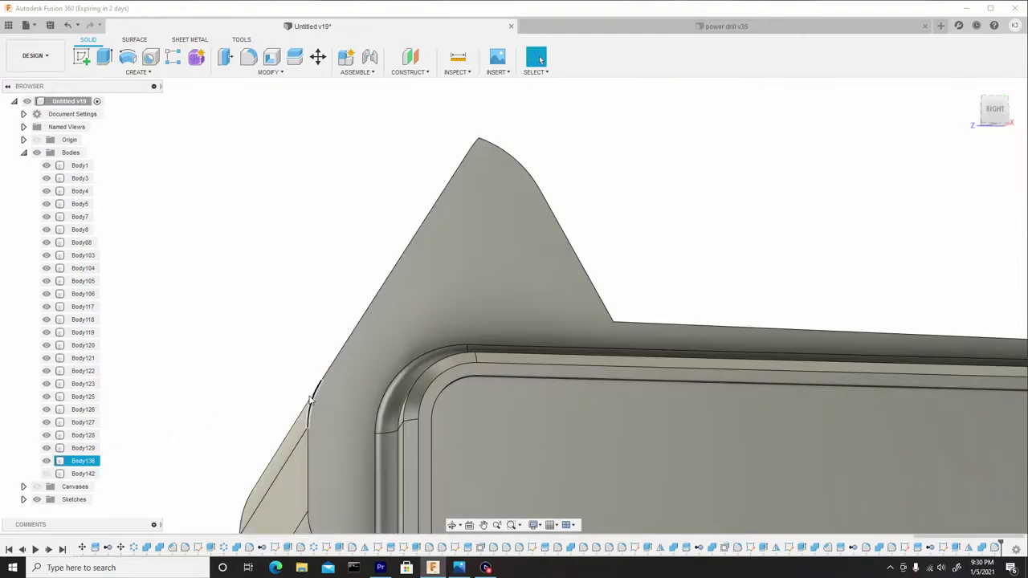
pyautogui.press('Escape')
# Fillet the lower battery body's matching inner edge, where the raised front block meets the flat top, with a 0.14 mm radius.
pyautogui.scroll(-3, 425, 313)
pyautogui.keyDown('shift'); pyautogui.moveTo(538, 324); pyautogui.dragTo(524, 352, button='middle'); pyautogui.keyUp('shift')
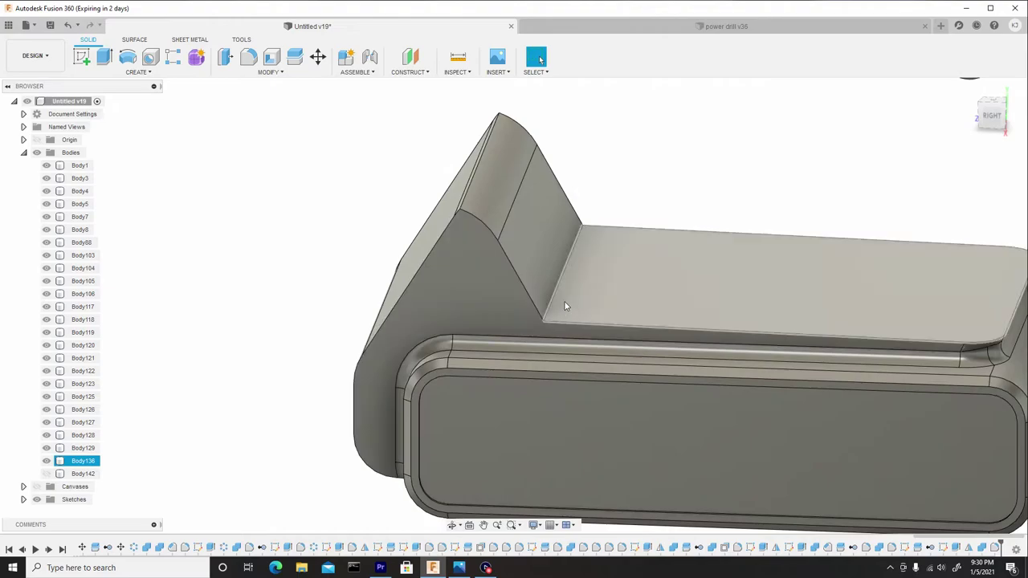
pyautogui.scroll(2, 565, 306)
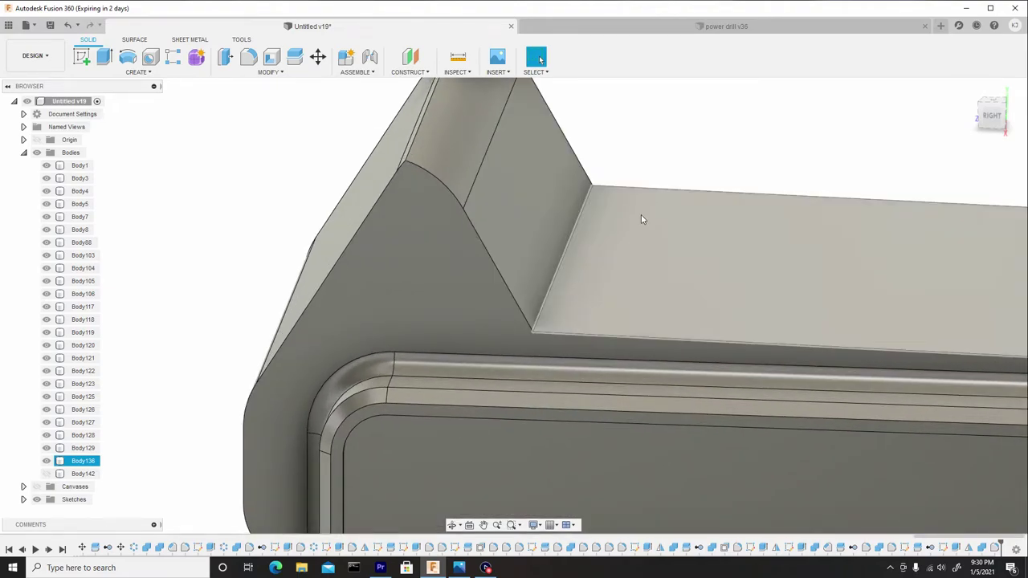
pyautogui.press('f')
pyautogui.click(549, 299)
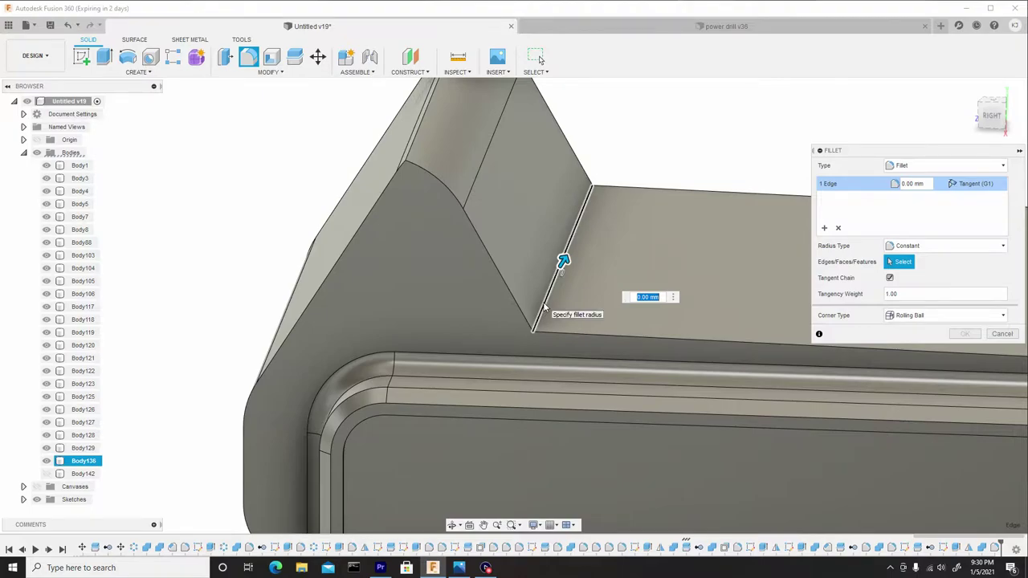
pyautogui.write('0.14')
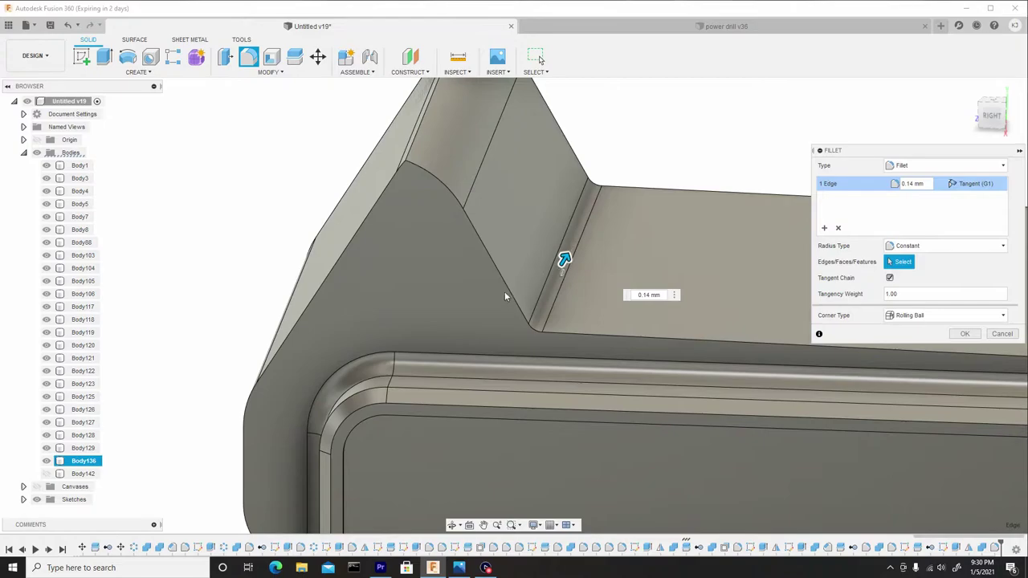
pyautogui.click(963, 336)
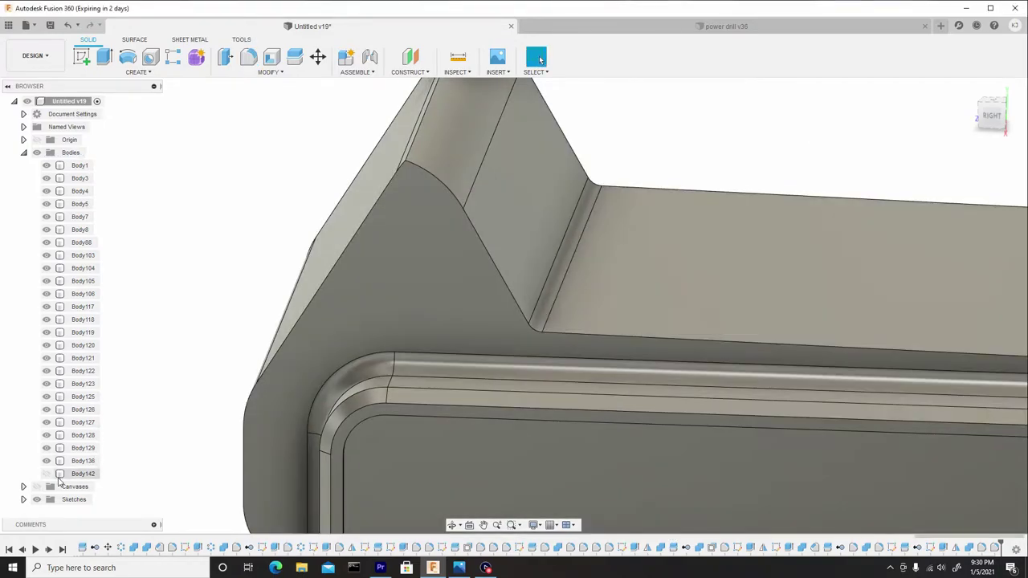
# Show Body142 again and examine the filleted battery base together with the rest of the drill.
pyautogui.click(44, 477)
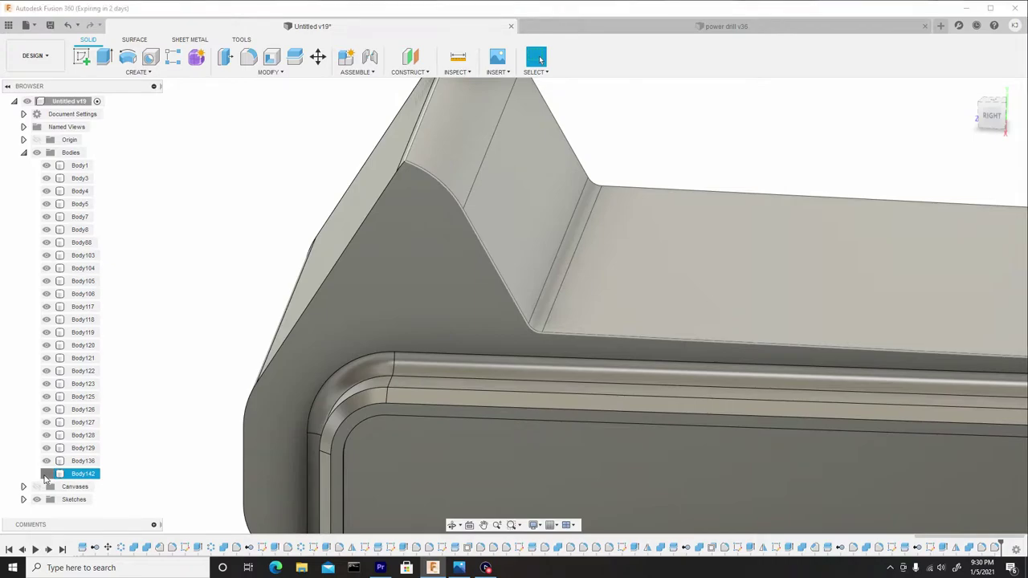
pyautogui.click(45, 477)
pyautogui.scroll(-3, 225, 433)
pyautogui.keyDown('shift'); pyautogui.moveTo(266, 425); pyautogui.dragTo(449, 419, button='middle'); pyautogui.keyUp('shift')
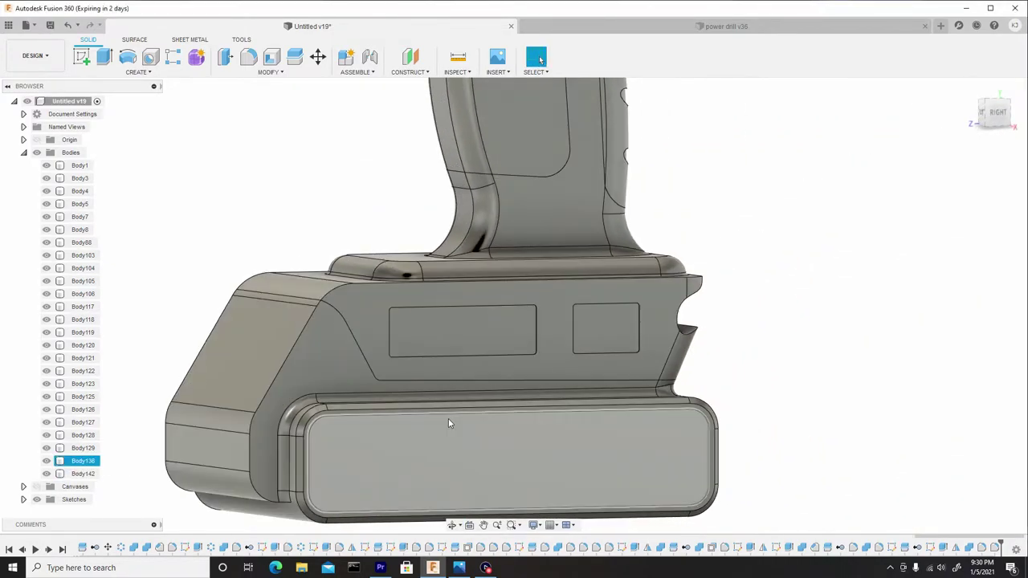
pyautogui.scroll(-3, 448, 418)
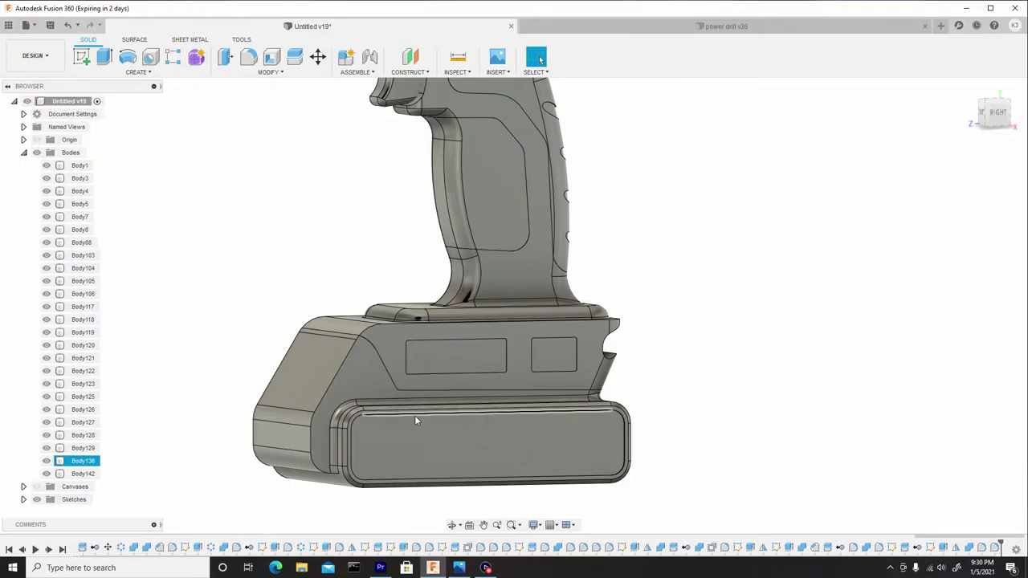
pyautogui.scroll(-2, 404, 413)
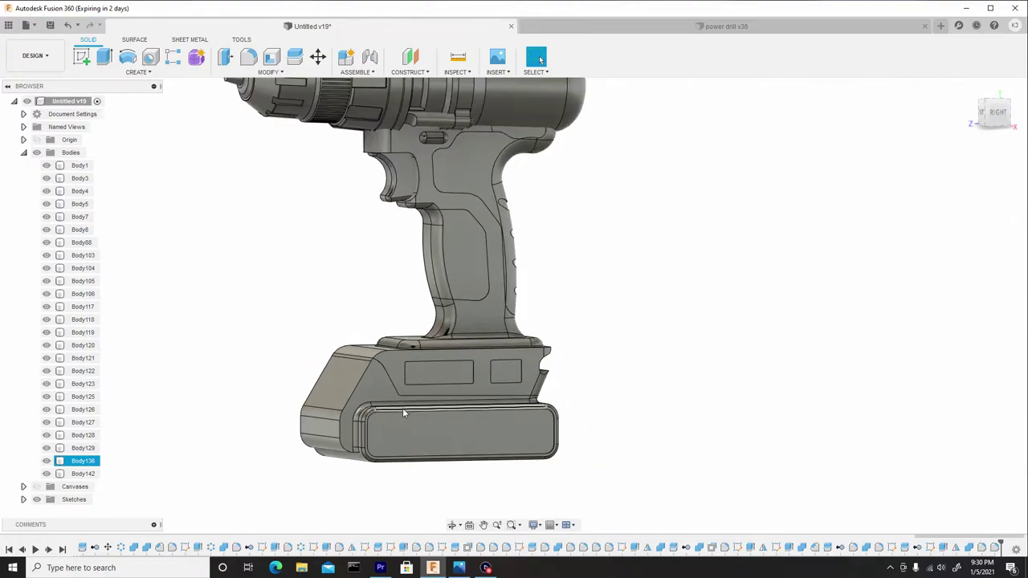
pyautogui.scroll(-2, 403, 413)
pyautogui.scroll(7, 409, 423)
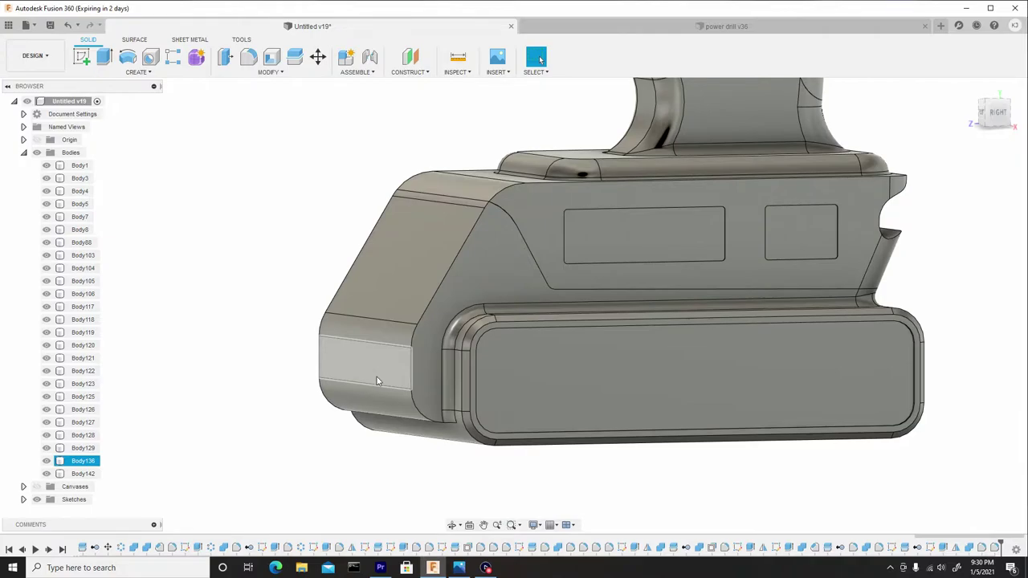
pyautogui.scroll(-2, 399, 390)
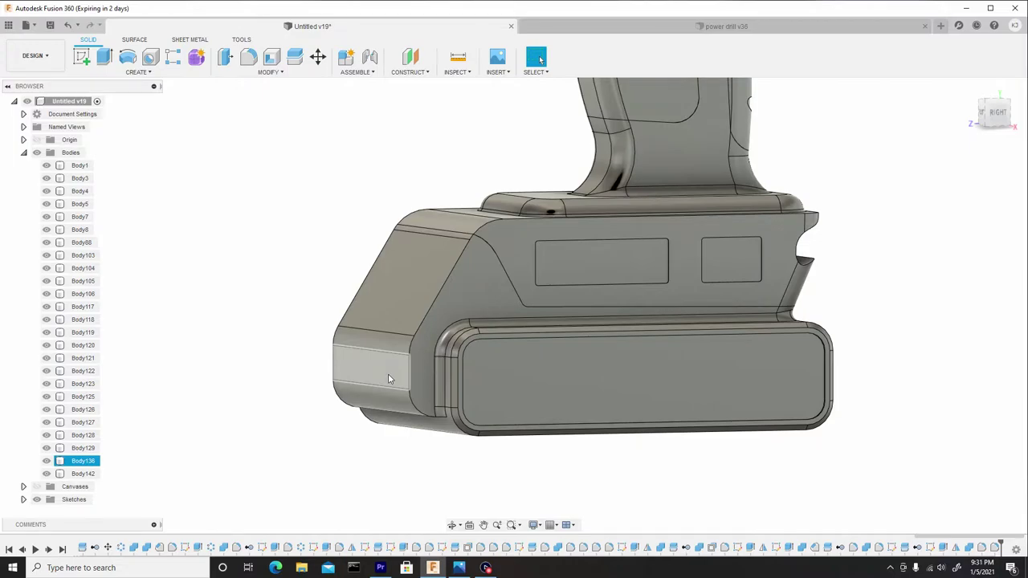
# Start a sketch on the battery's flat front face and draw a 1.1 by 1.9 mm rectangle with one side on the vertical centre axis.
pyautogui.click(379, 375)
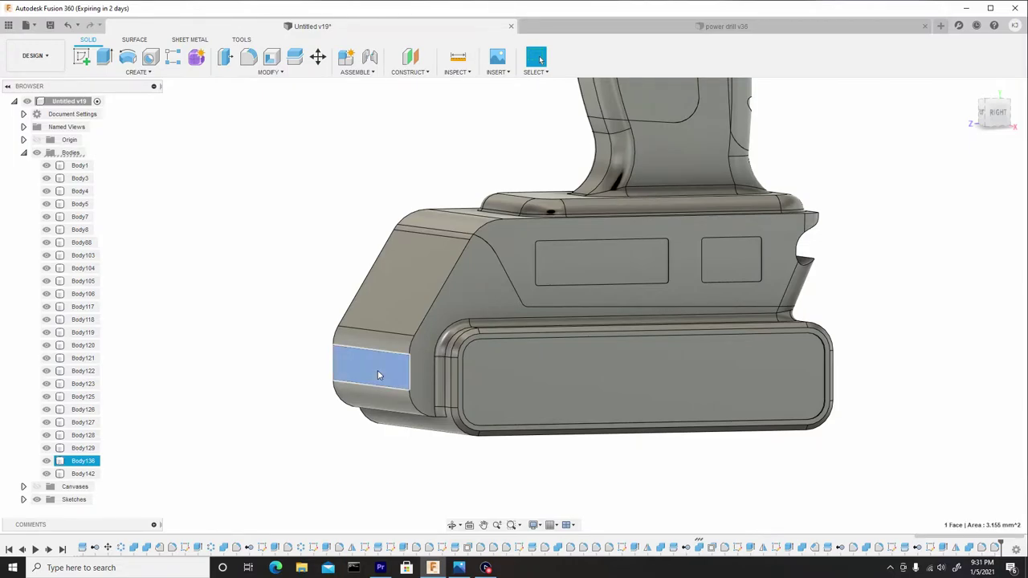
pyautogui.click(83, 58)
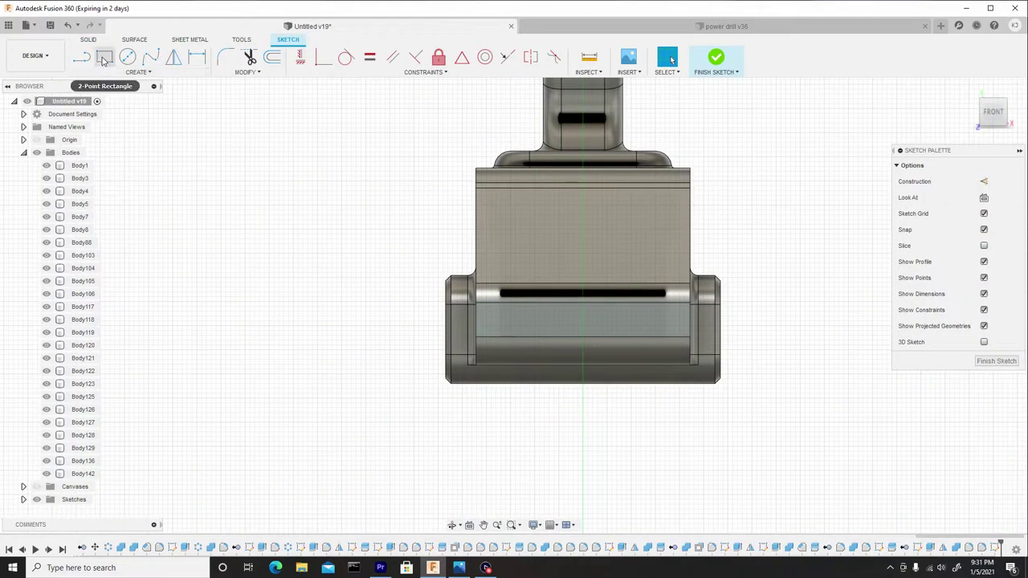
pyautogui.click(103, 59)
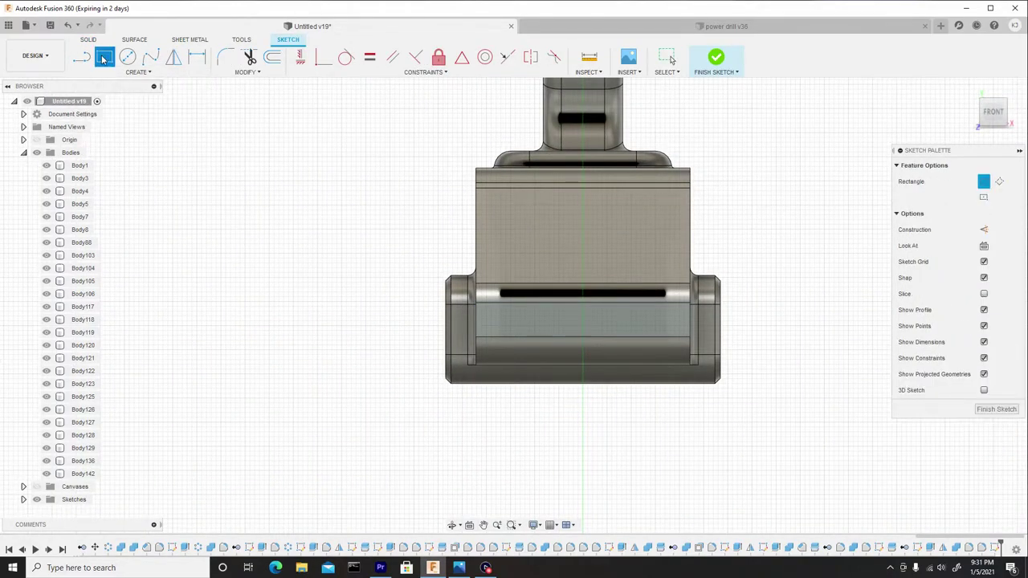
pyautogui.moveTo(554, 325); pyautogui.dragTo(448, 330, button='middle')
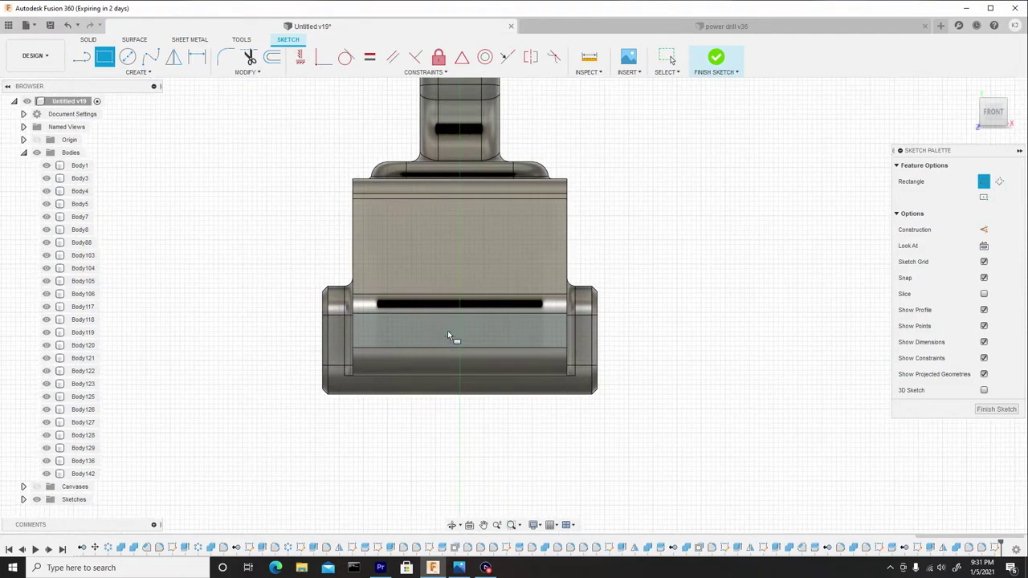
pyautogui.click(462, 245)
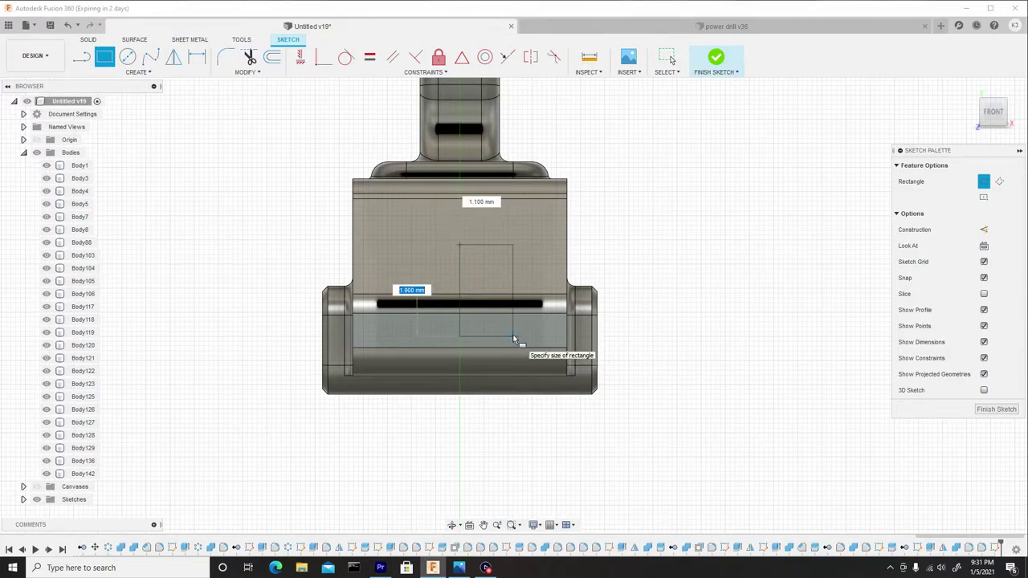
pyautogui.click(514, 339)
pyautogui.rightClick(515, 337)
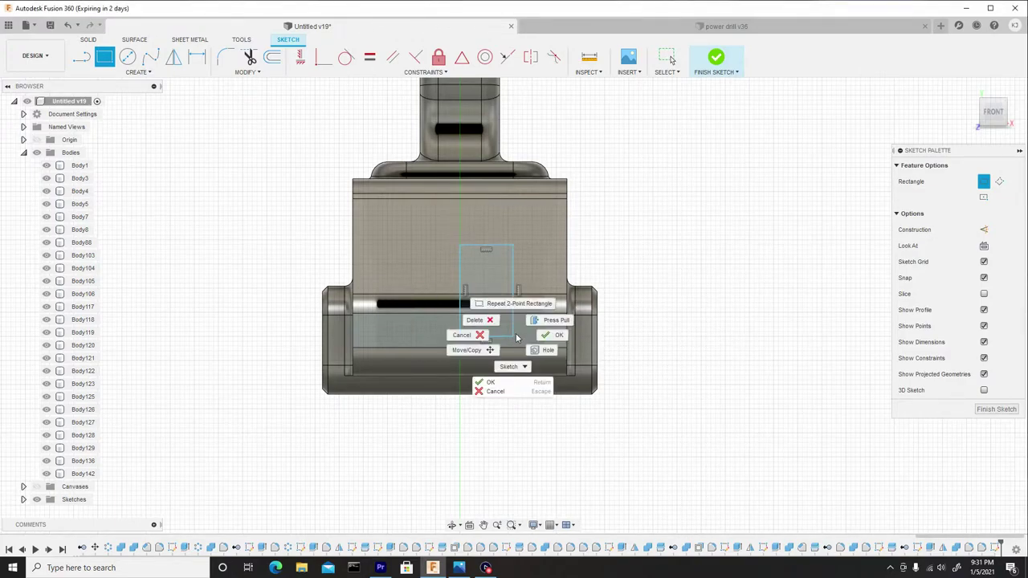
pyautogui.click(557, 335)
# Mirror the rectangle's top, bottom and outer lines across its side on the vertical centre axis.
pyautogui.keyDown('shift'); pyautogui.moveTo(566, 298); pyautogui.dragTo(520, 306, button='middle'); pyautogui.keyUp('shift')
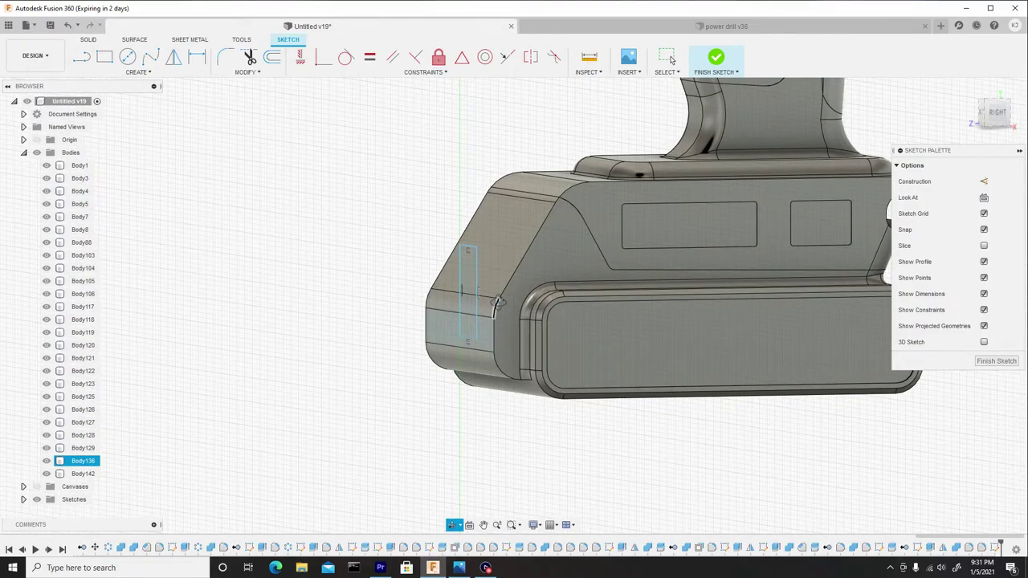
pyautogui.moveTo(498, 303)
pyautogui.keyDown('shift'); pyautogui.mouseDown(button='middle')
pyautogui.moveTo(510, 305)
pyautogui.moveTo(495, 295)
pyautogui.moveTo(532, 303)
pyautogui.mouseUp(button='middle'); pyautogui.keyUp('shift')
pyautogui.scroll(2, 484, 298)
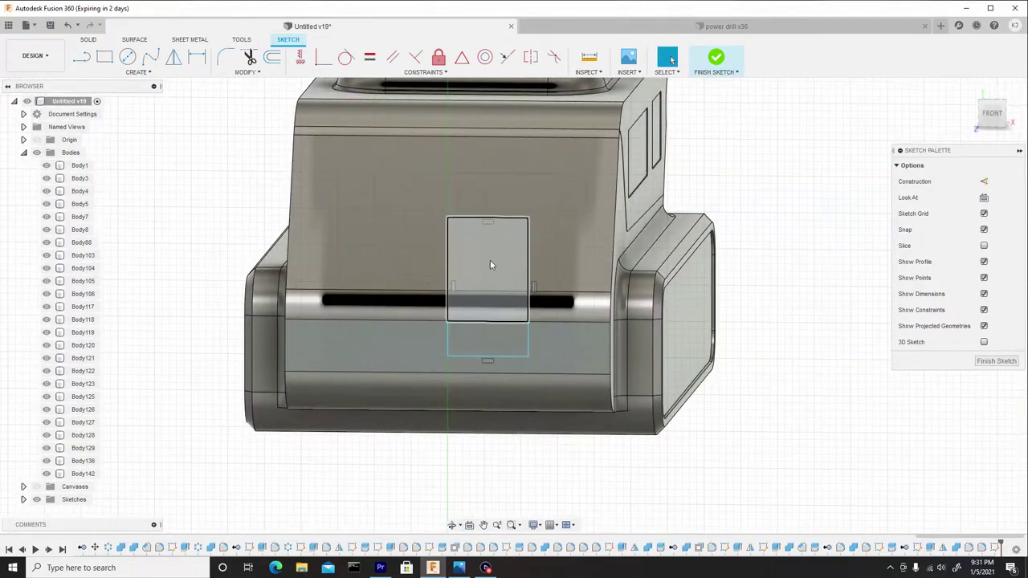
pyautogui.click(138, 72)
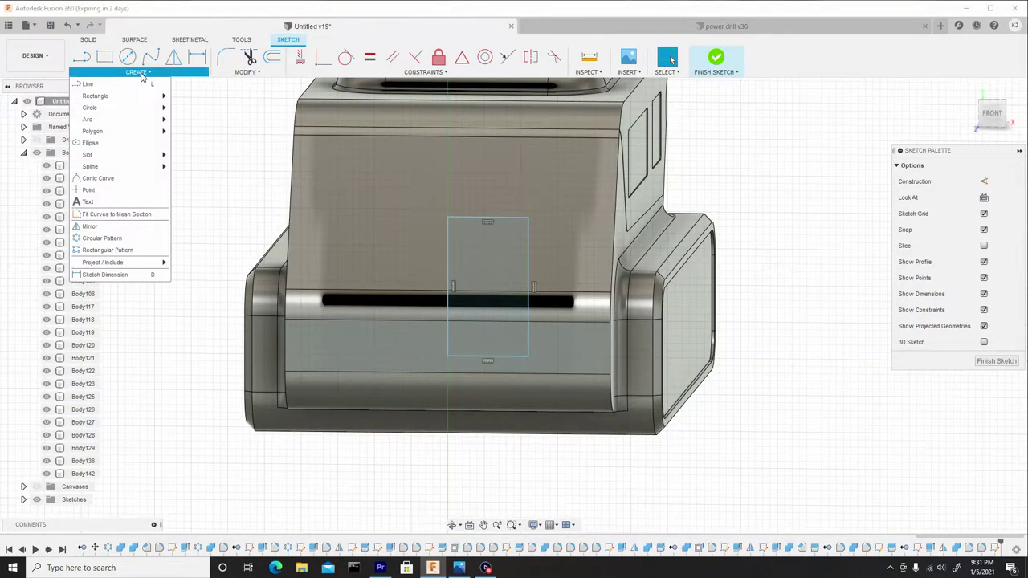
pyautogui.press('Escape')
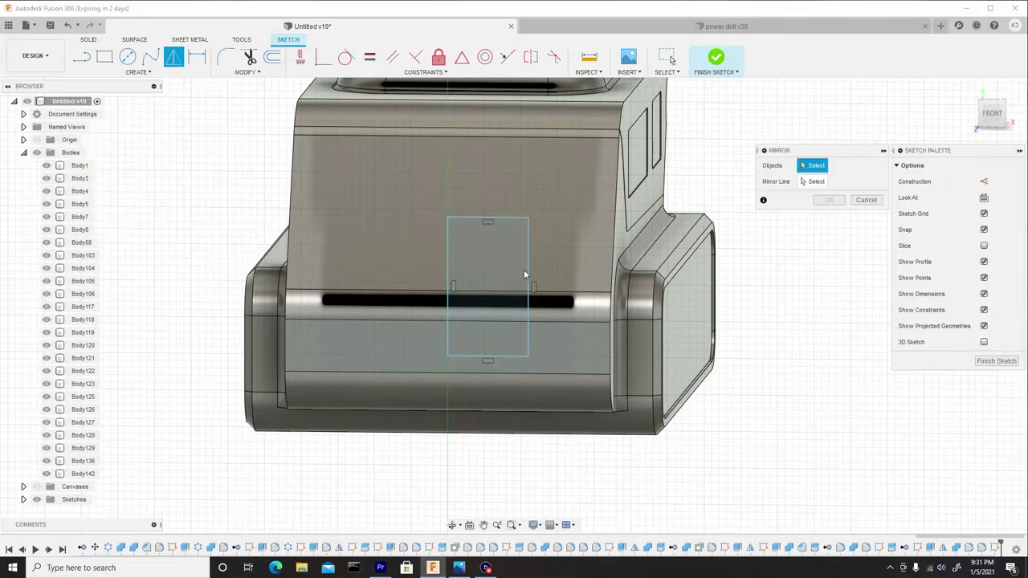
pyautogui.click(510, 224)
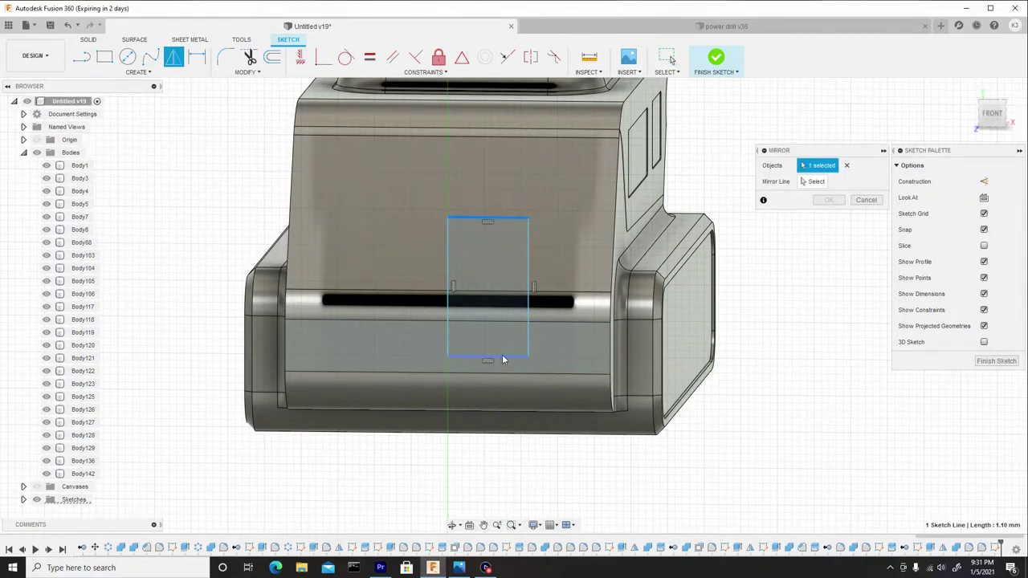
pyautogui.click(505, 359)
pyautogui.click(527, 282)
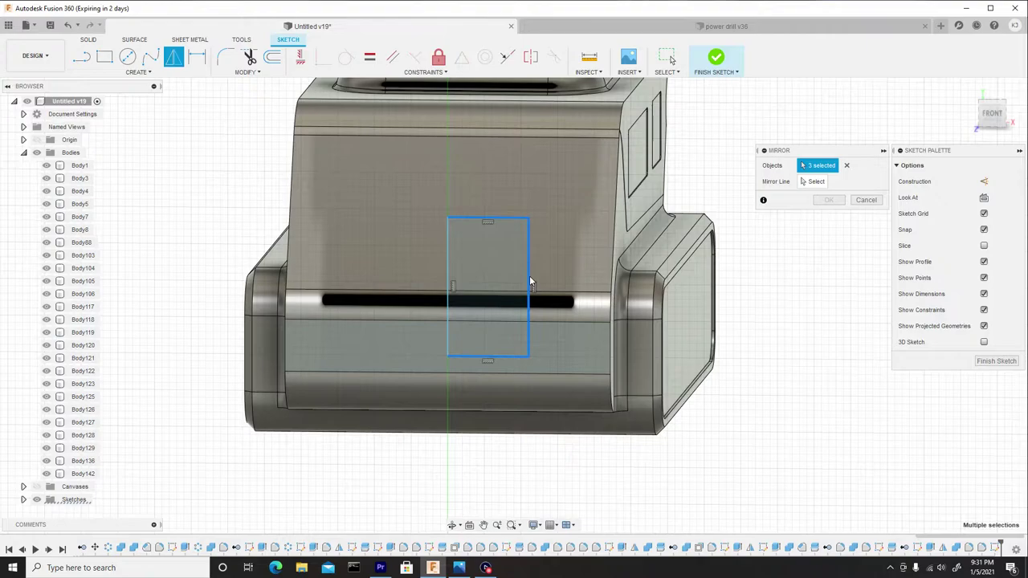
pyautogui.click(812, 182)
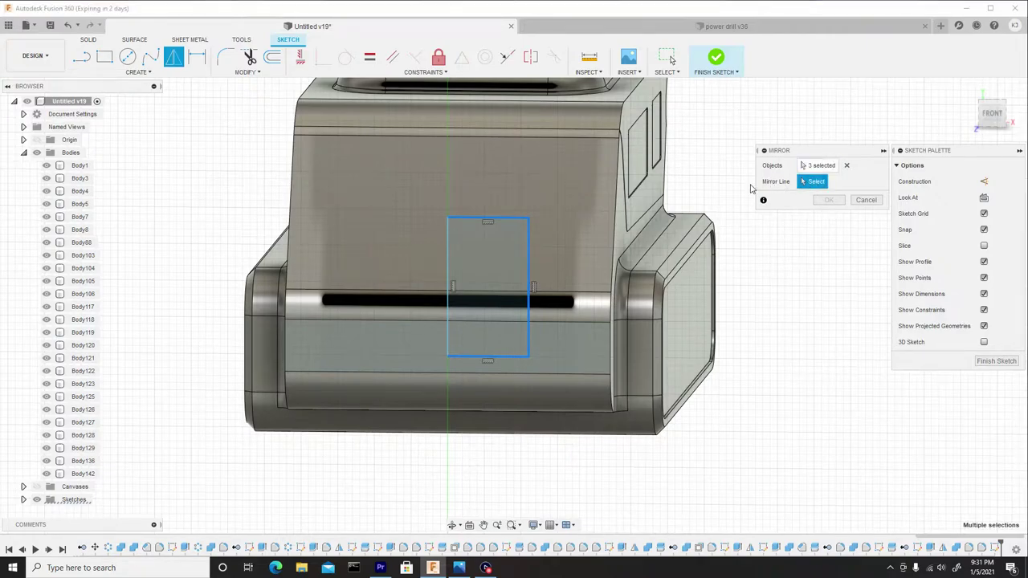
pyautogui.click(449, 257)
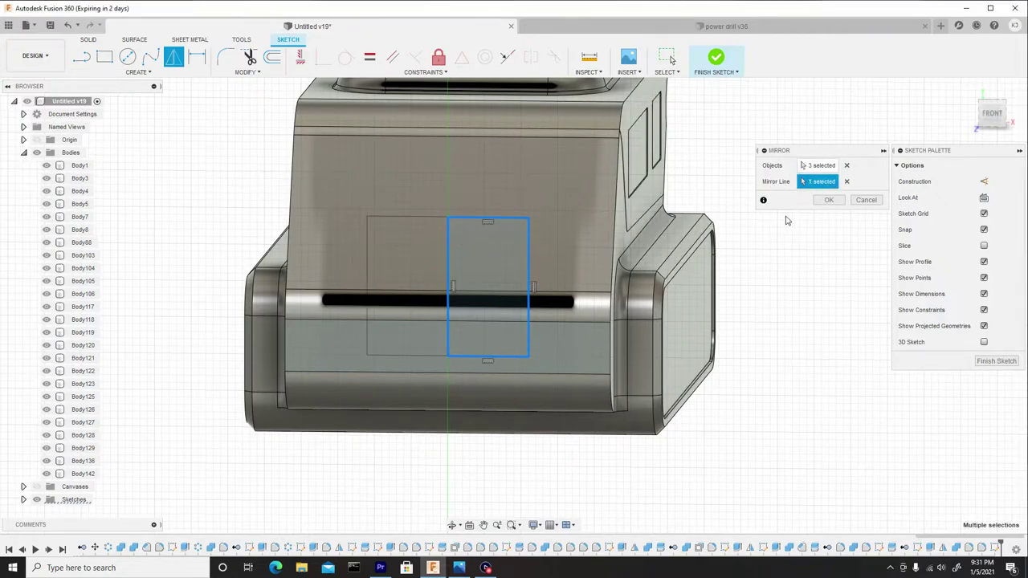
pyautogui.click(828, 200)
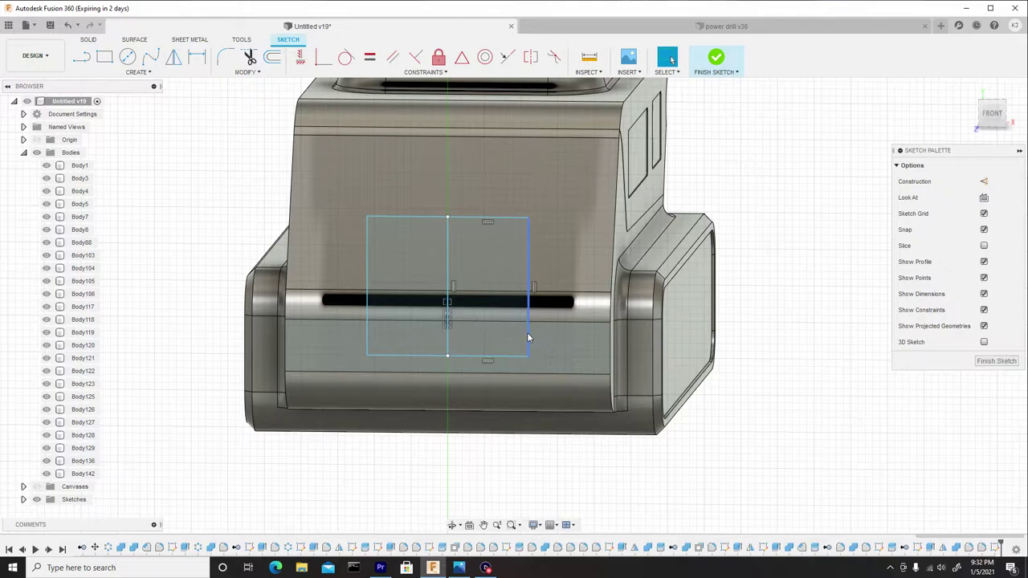
# Narrow the mirrored rectangle to about 0.86 mm per half and move its bottom edge slightly upward.
pyautogui.moveTo(528, 332); pyautogui.dragTo(511, 331)
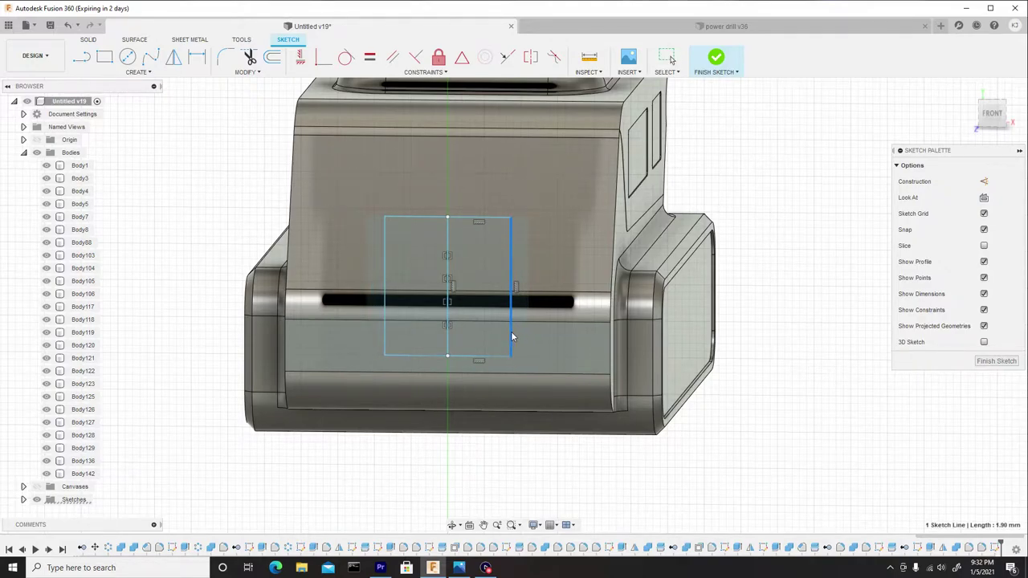
pyautogui.press('Escape')
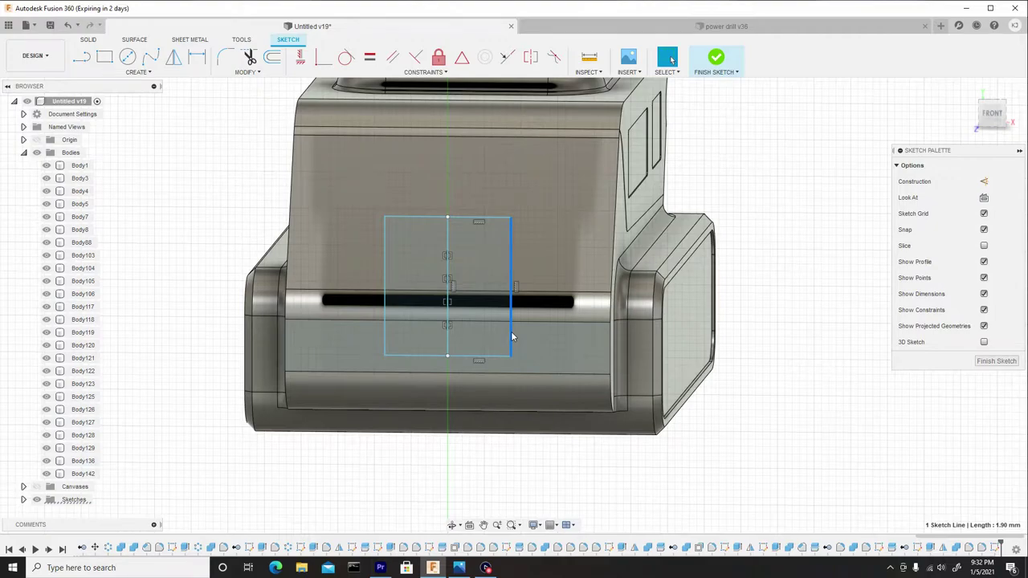
pyautogui.moveTo(492, 362); pyautogui.dragTo(492, 351)
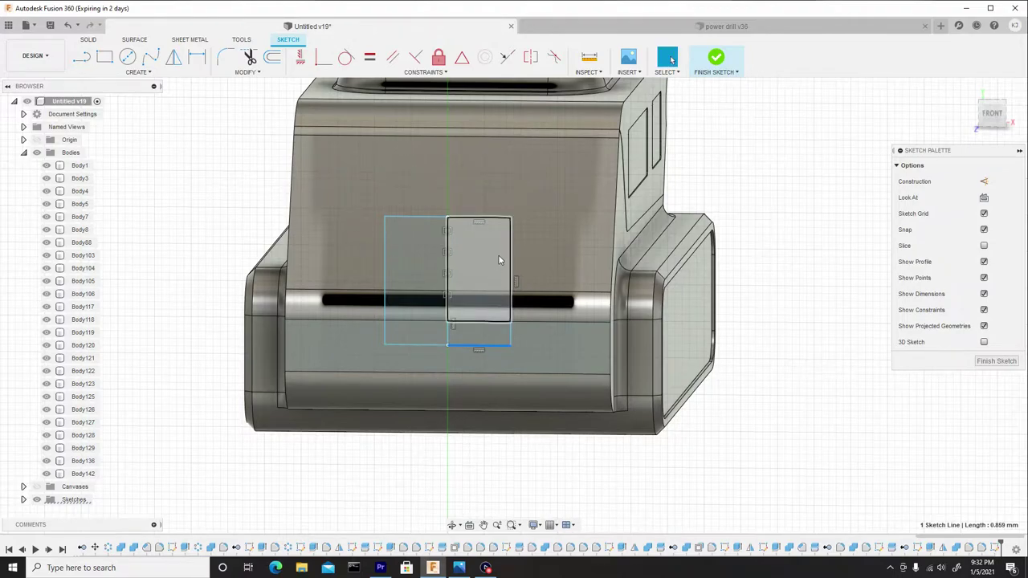
# Extrude all four regions of the mirrored rectangle as a -0.86 mm cut into the battery's front.
pyautogui.click(498, 256)
pyautogui.keyDown('shift'); pyautogui.click(414, 250); pyautogui.keyUp('shift')
pyautogui.keyDown('shift'); pyautogui.click(422, 332); pyautogui.keyUp('shift')
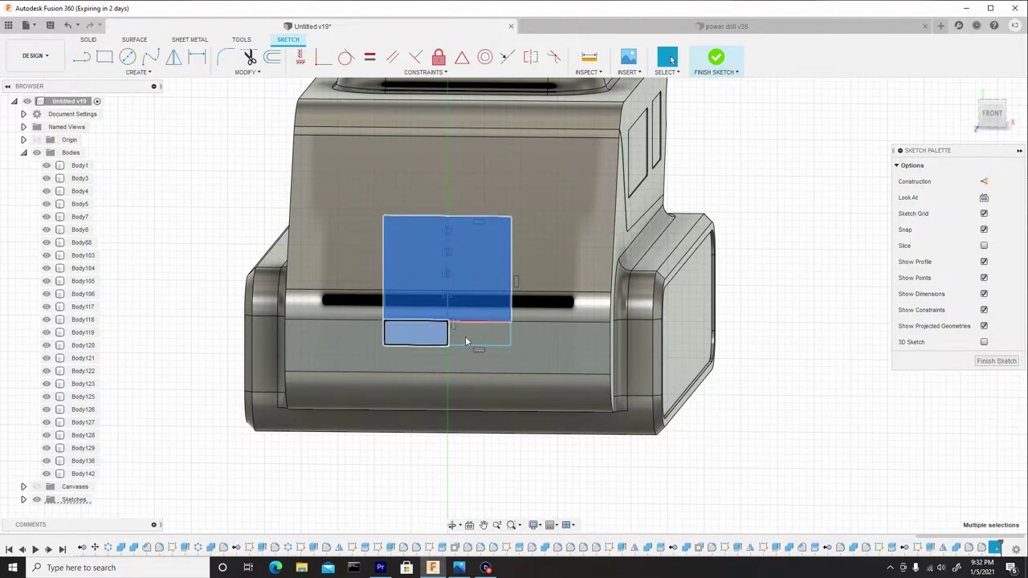
pyautogui.keyDown('shift'); pyautogui.click(473, 330); pyautogui.keyUp('shift')
pyautogui.rightClick(474, 328)
pyautogui.click(505, 315)
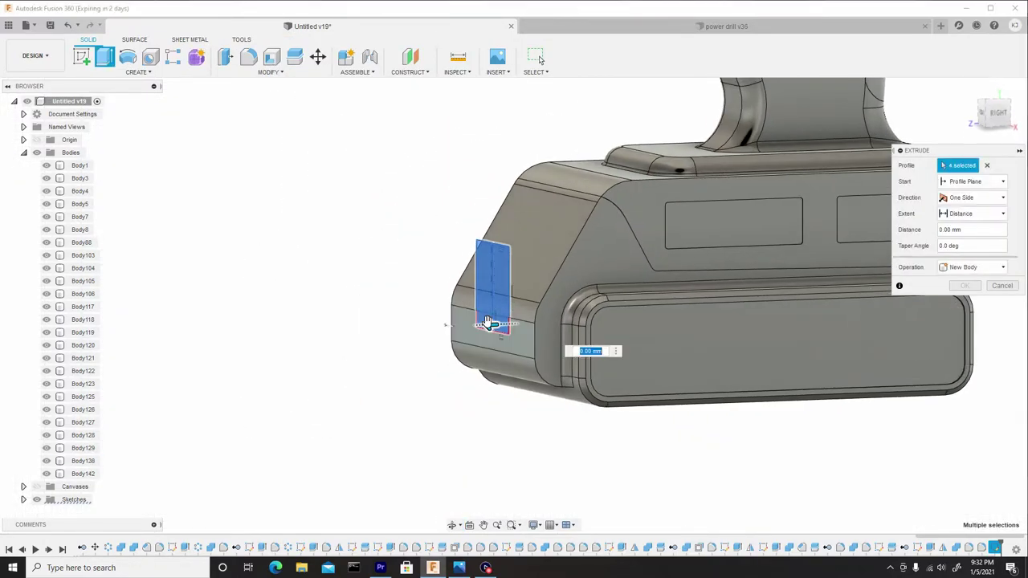
pyautogui.moveTo(487, 324); pyautogui.dragTo(524, 322)
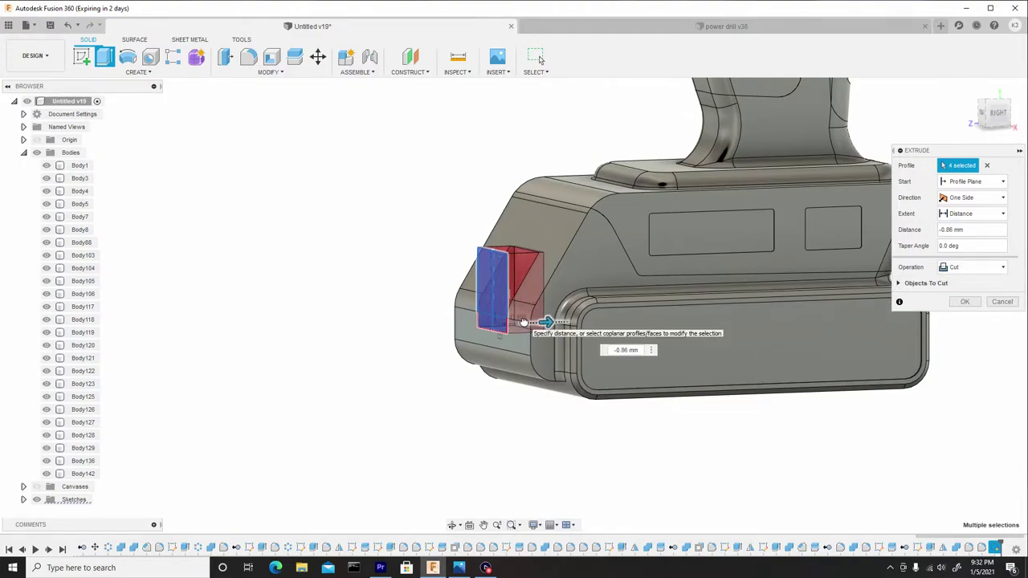
pyautogui.scroll(5, 530, 257)
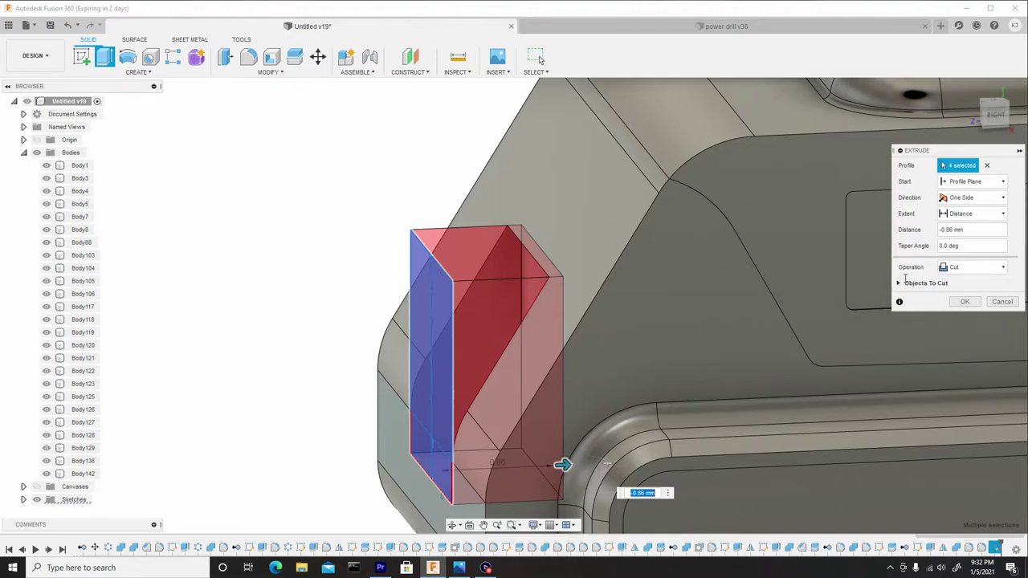
pyautogui.click(964, 301)
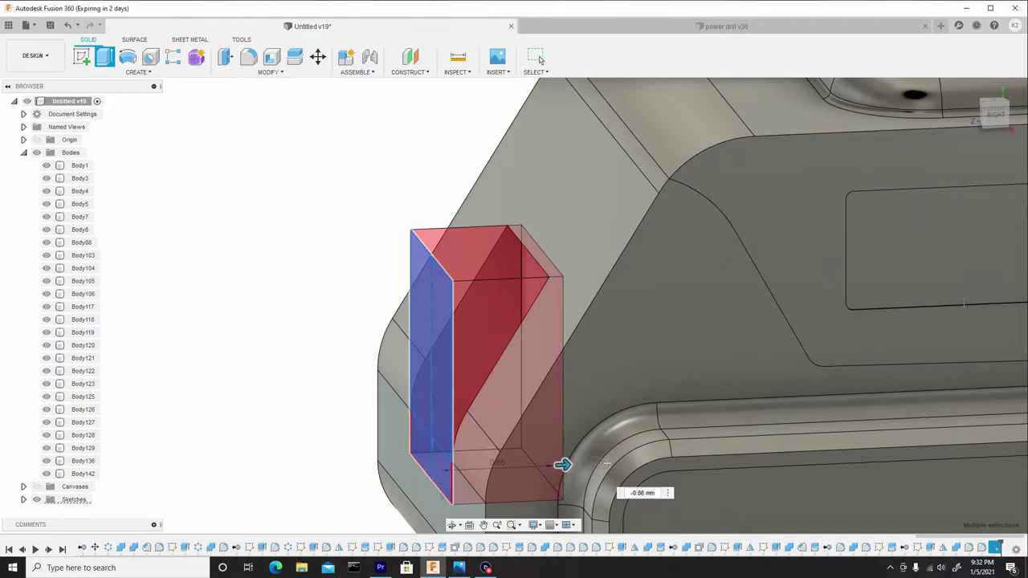
# Fillet the four inner corner edges of the battery's front recess with a 0.188 mm radius.
pyautogui.scroll(-10, 641, 328)
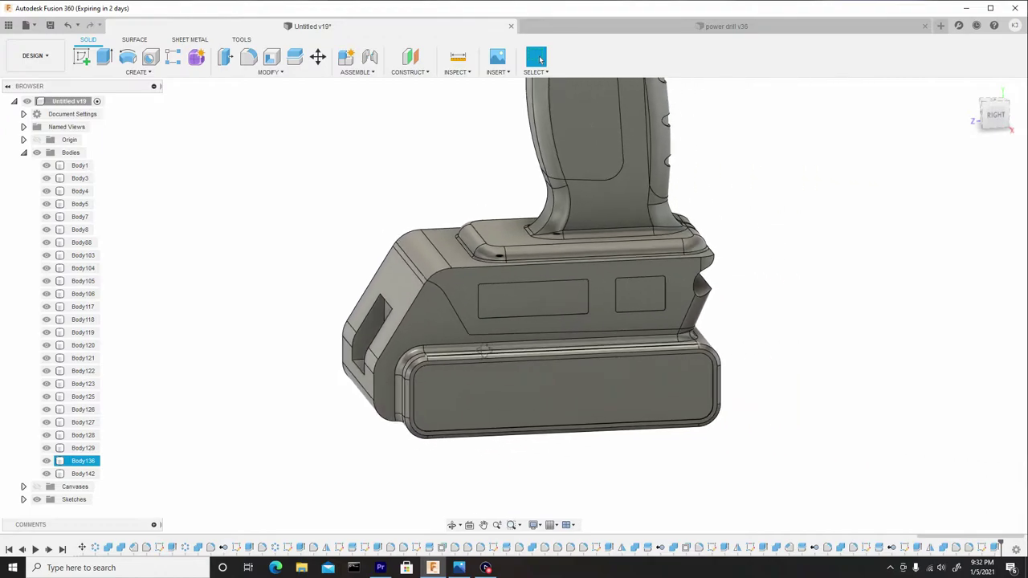
pyautogui.moveTo(484, 350)
pyautogui.keyDown('shift'); pyautogui.mouseDown(button='middle')
pyautogui.moveTo(562, 337)
pyautogui.moveTo(580, 351)
pyautogui.moveTo(485, 351)
pyautogui.mouseUp(button='middle'); pyautogui.keyUp('shift')
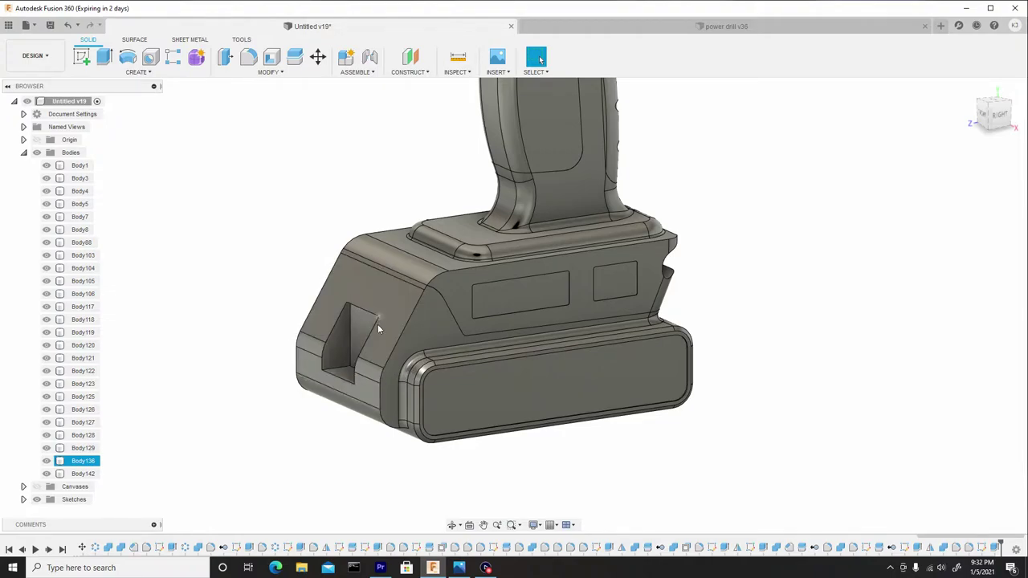
pyautogui.keyDown('shift'); pyautogui.moveTo(401, 354); pyautogui.dragTo(339, 374, button='middle'); pyautogui.keyUp('shift')
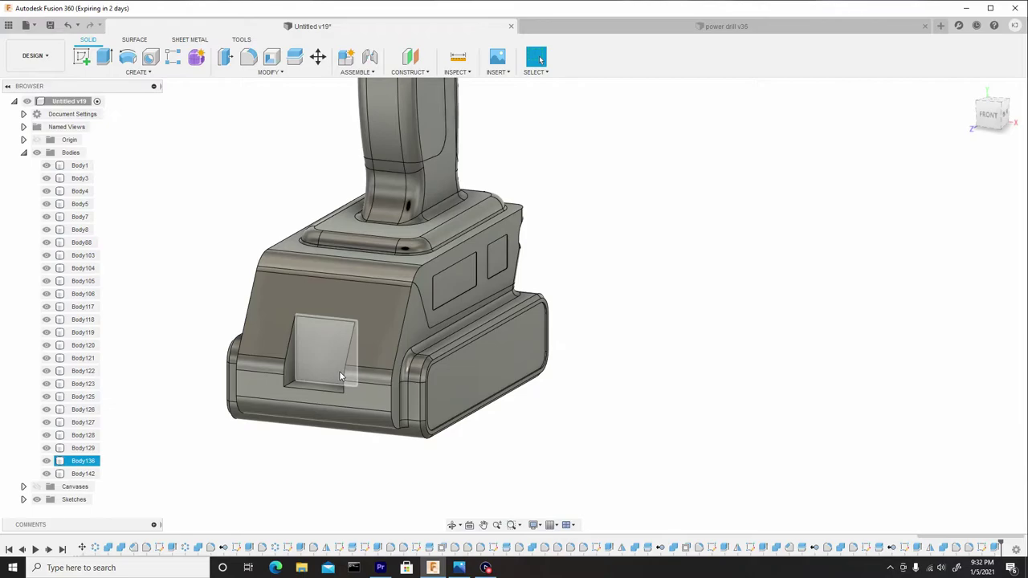
pyautogui.press('f')
pyautogui.scroll(5, 297, 381)
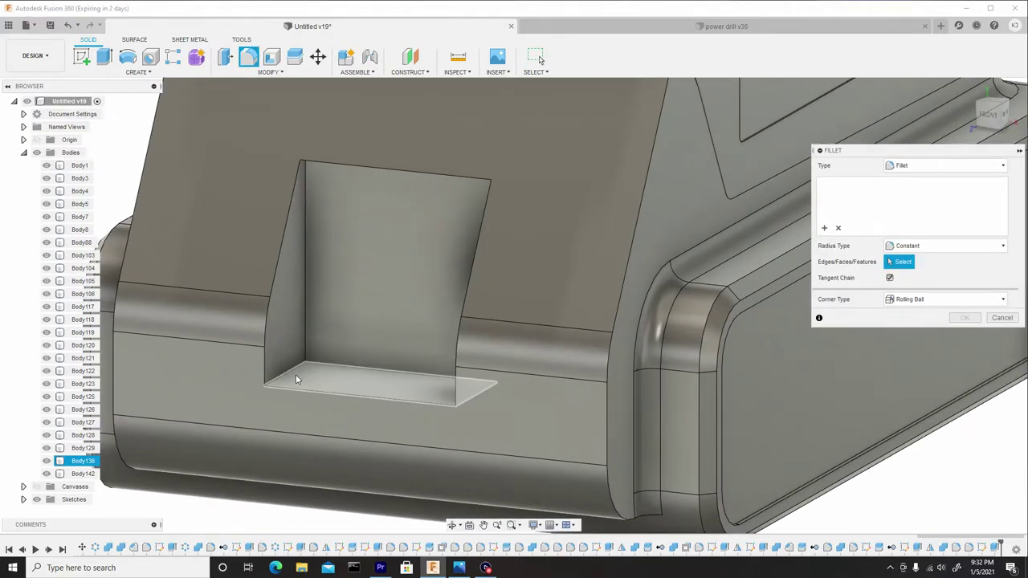
pyautogui.click(296, 379)
pyautogui.keyDown('shift'); pyautogui.moveTo(295, 379); pyautogui.dragTo(473, 379, button='middle'); pyautogui.keyUp('shift')
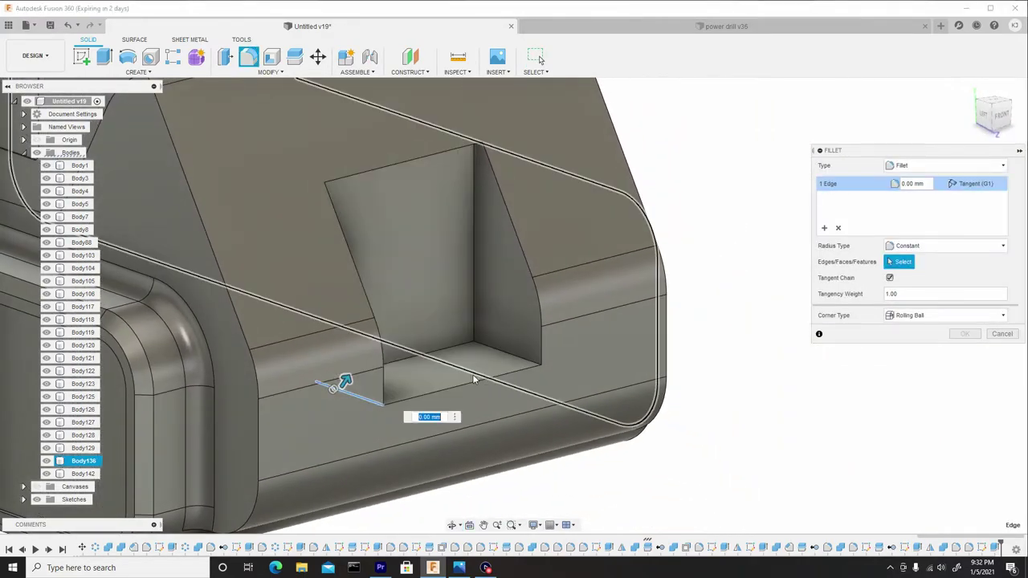
pyautogui.click(490, 350)
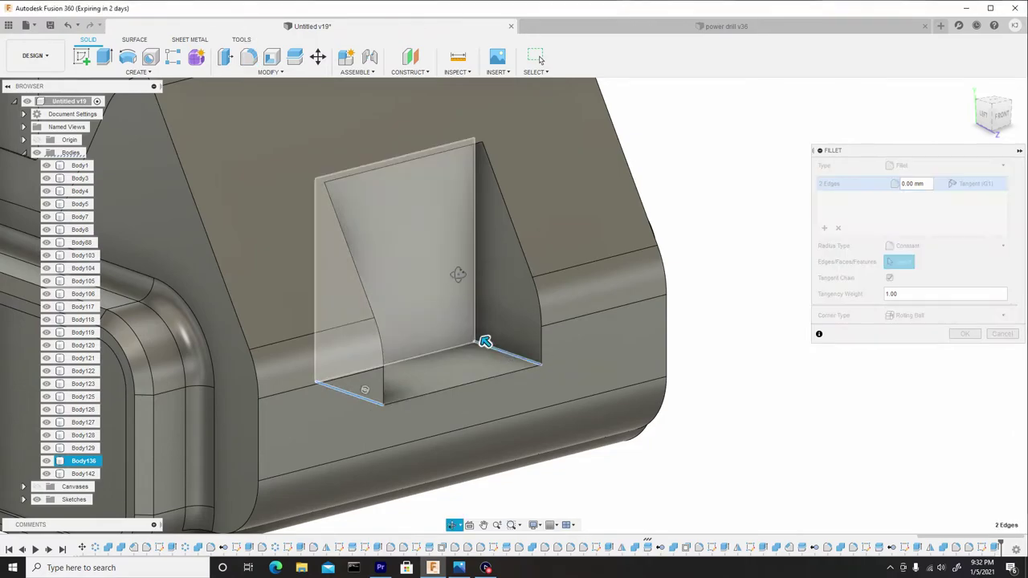
pyautogui.keyDown('shift'); pyautogui.moveTo(457, 275); pyautogui.dragTo(459, 240, button='middle'); pyautogui.keyUp('shift')
pyautogui.scroll(3, 459, 239)
pyautogui.keyDown('shift'); pyautogui.moveTo(479, 186); pyautogui.dragTo(526, 210, button='middle'); pyautogui.keyUp('shift')
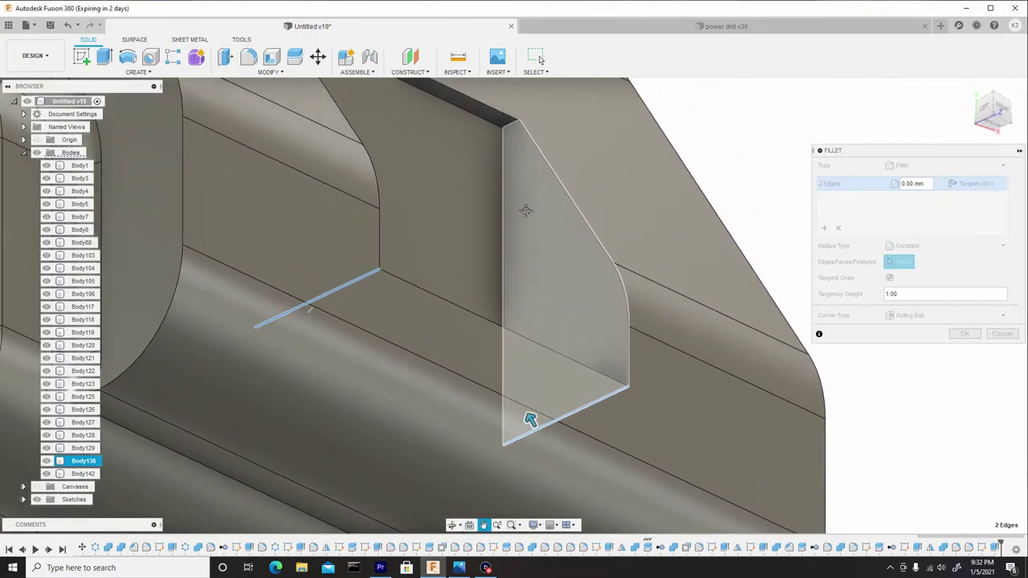
pyautogui.keyDown('shift'); pyautogui.moveTo(530, 420); pyautogui.dragTo(541, 445, button='middle'); pyautogui.keyUp('shift')
pyautogui.click(522, 183)
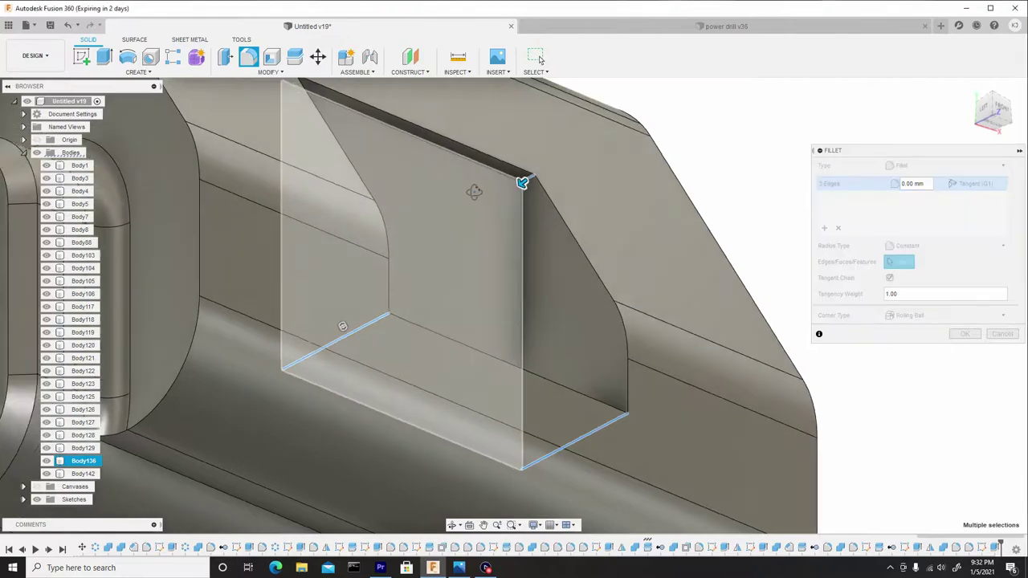
pyautogui.keyDown('shift'); pyautogui.moveTo(474, 192); pyautogui.dragTo(381, 193, button='middle'); pyautogui.keyUp('shift')
pyautogui.click(315, 275)
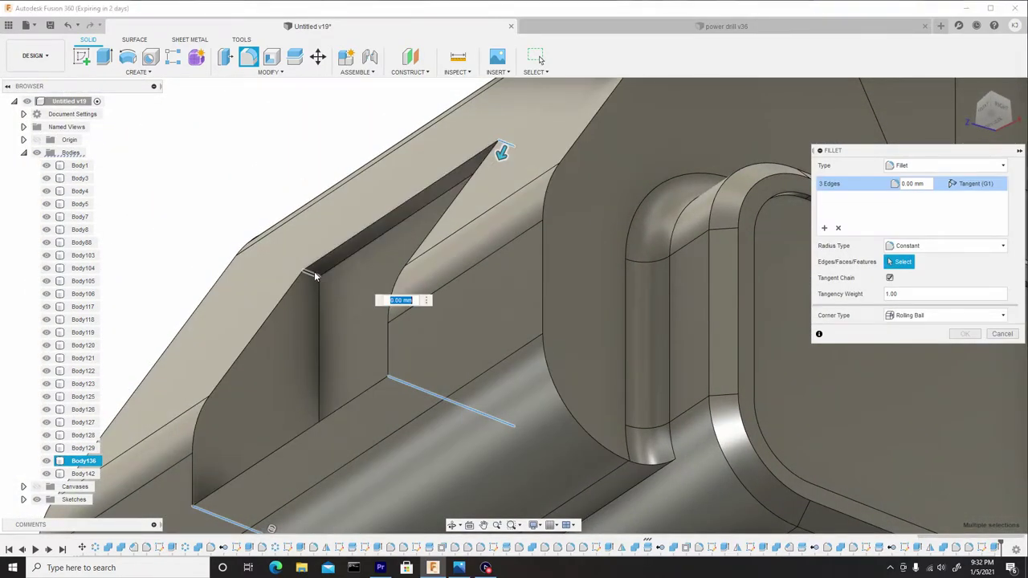
pyautogui.moveTo(315, 275)
pyautogui.keyDown('shift'); pyautogui.mouseDown(button='middle')
pyautogui.moveTo(342, 268)
pyautogui.moveTo(316, 283)
pyautogui.mouseUp(button='middle'); pyautogui.keyUp('shift')
pyautogui.scroll(-4, 311, 337)
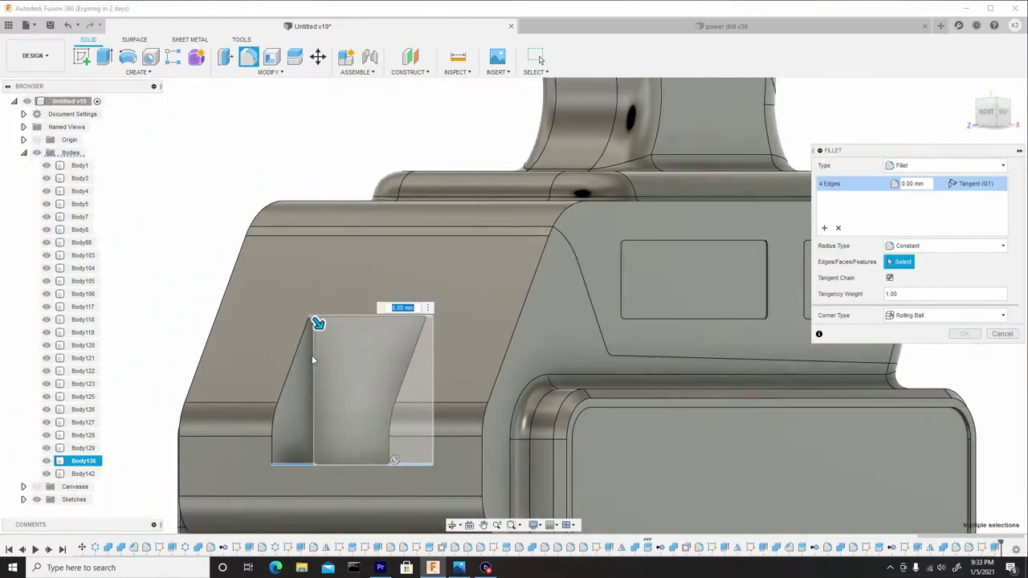
pyautogui.scroll(-1, 312, 360)
pyautogui.moveTo(290, 361); pyautogui.dragTo(236, 314, button='middle')
pyautogui.scroll(-1, 236, 313)
pyautogui.moveTo(259, 284)
pyautogui.mouseDown()
pyautogui.moveTo(271, 295)
pyautogui.moveTo(264, 289)
pyautogui.mouseUp()
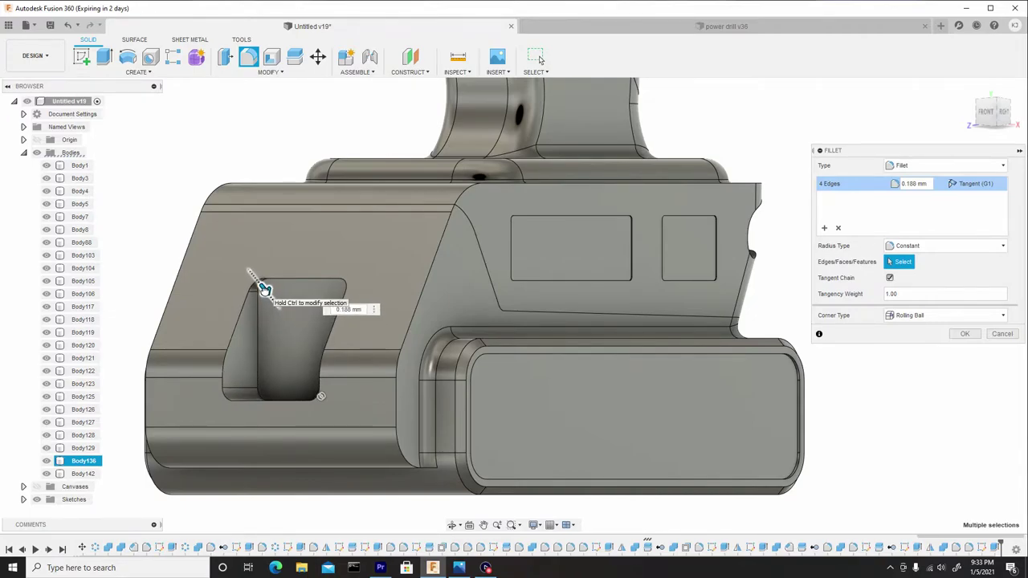
pyautogui.press('Tab')
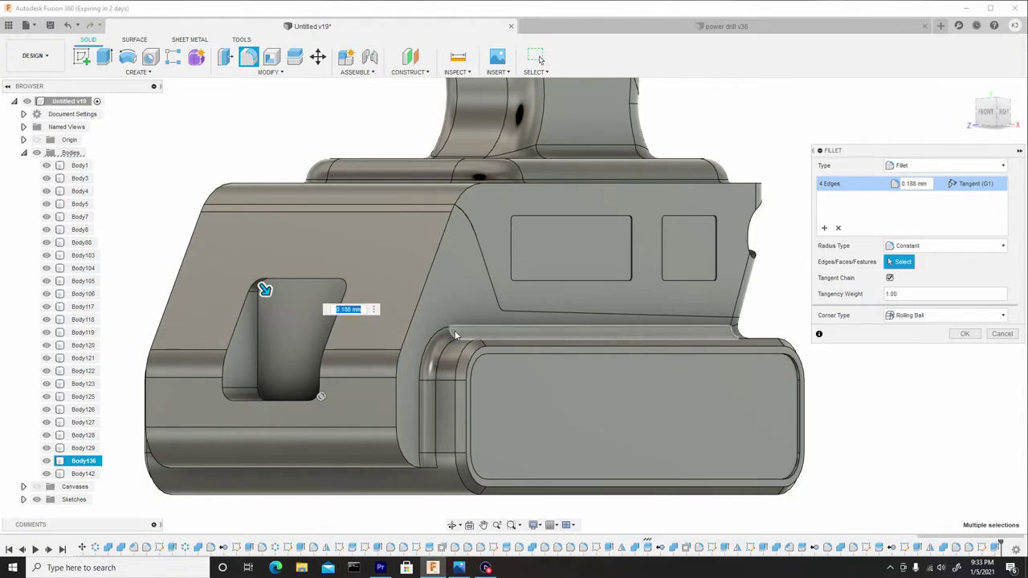
pyautogui.click(964, 335)
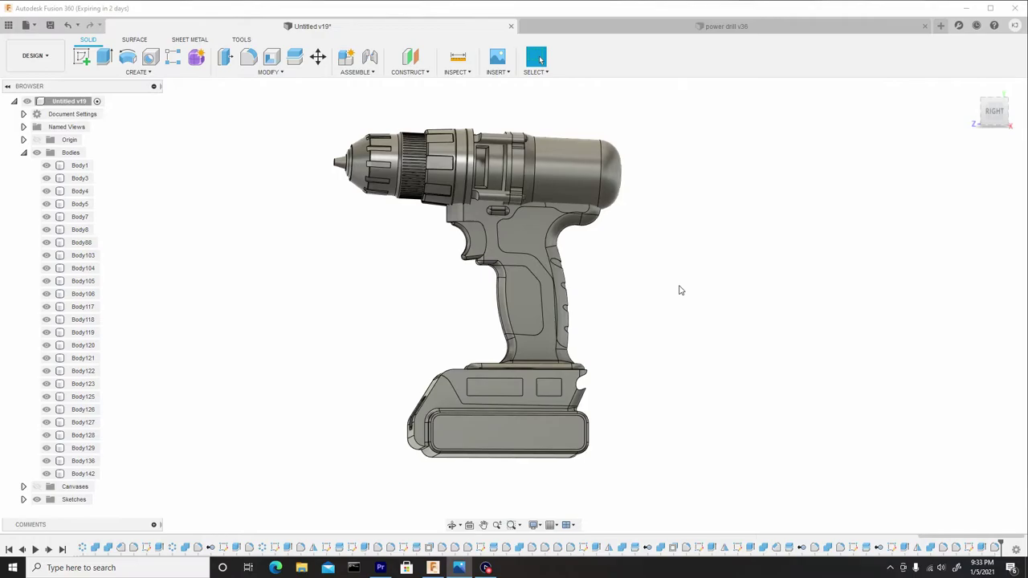
# Show the reference canvases over the drill in the right view and save the design with the version description "User Saved".
pyautogui.moveTo(694, 247)
pyautogui.keyDown('shift'); pyautogui.mouseDown(button='middle')
pyautogui.moveTo(651, 259)
pyautogui.moveTo(695, 255)
pyautogui.mouseUp(button='middle'); pyautogui.keyUp('shift')
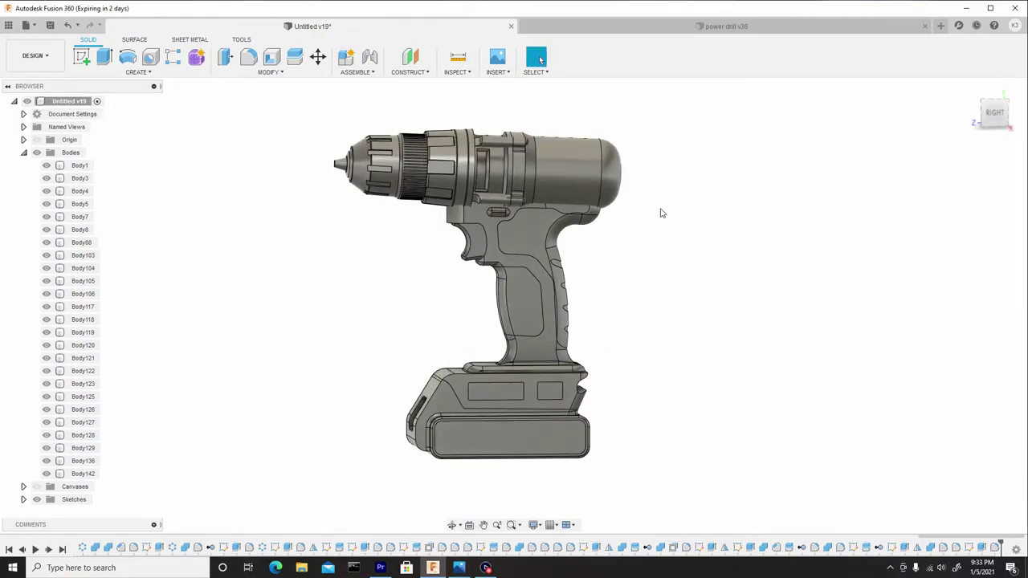
pyautogui.click(582, 193)
pyautogui.press('Escape')
pyautogui.click(37, 488)
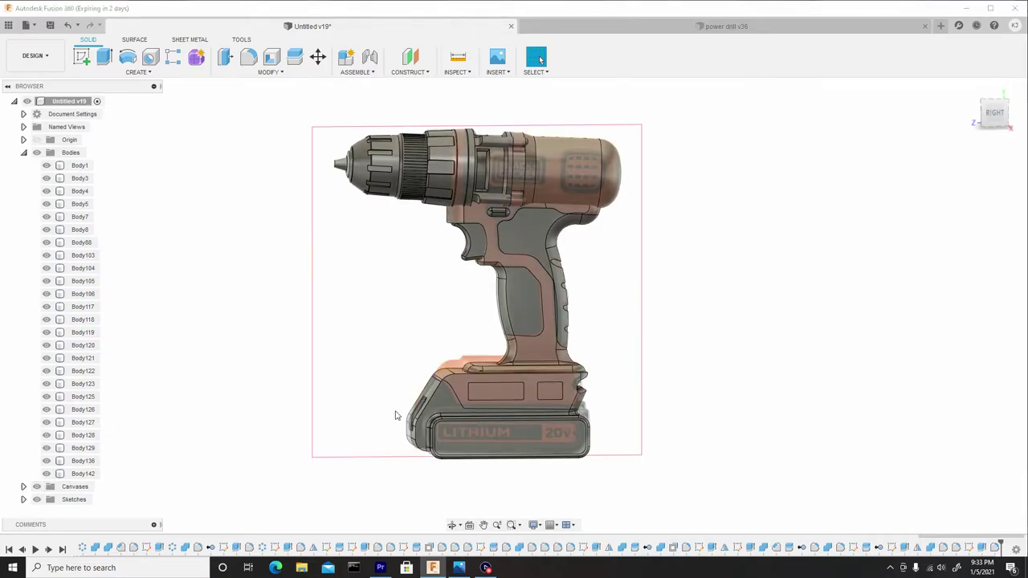
pyautogui.click(995, 112)
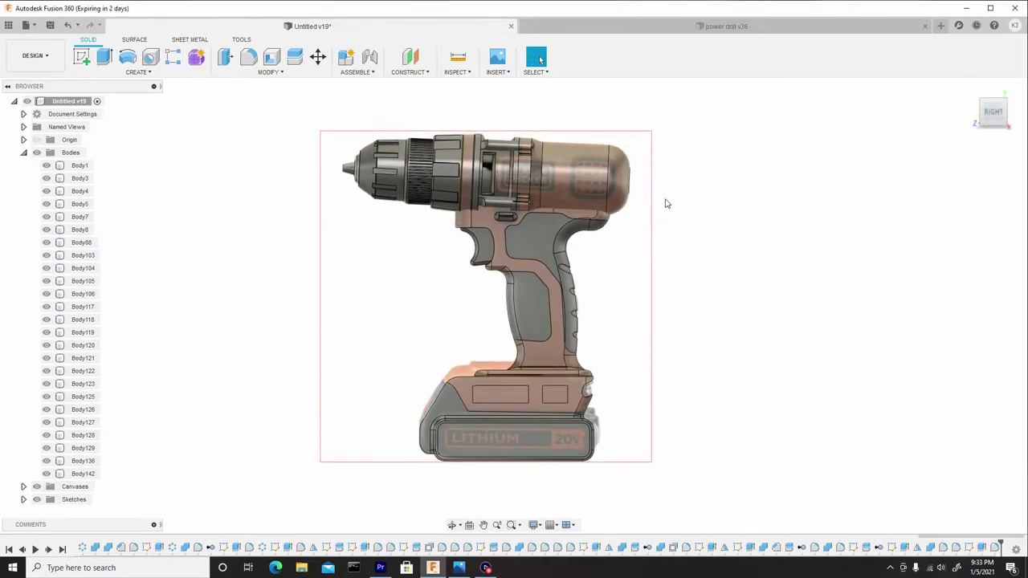
pyautogui.click(50, 24)
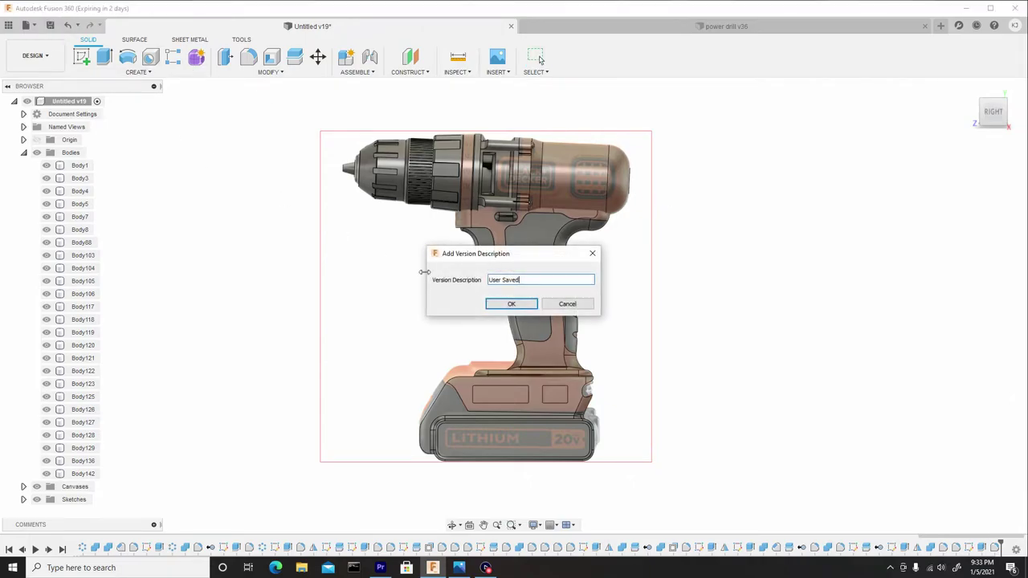
pyautogui.click(511, 304)
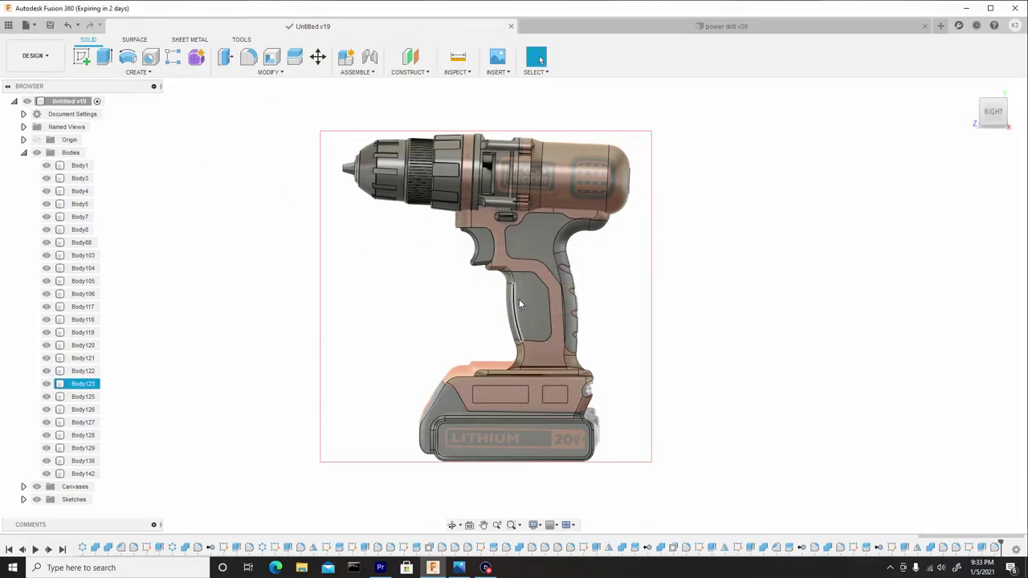
# Start a sketch on the vertical side origin plane, ready for tracing the vent grille at the rear of the motor housing.
pyautogui.scroll(5, 655, 268)
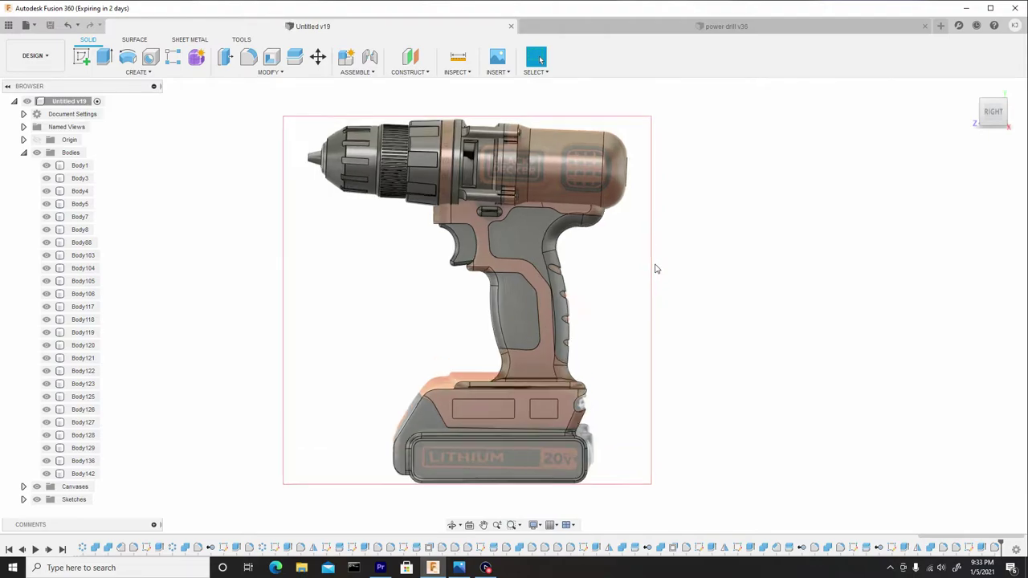
pyautogui.scroll(3, 563, 245)
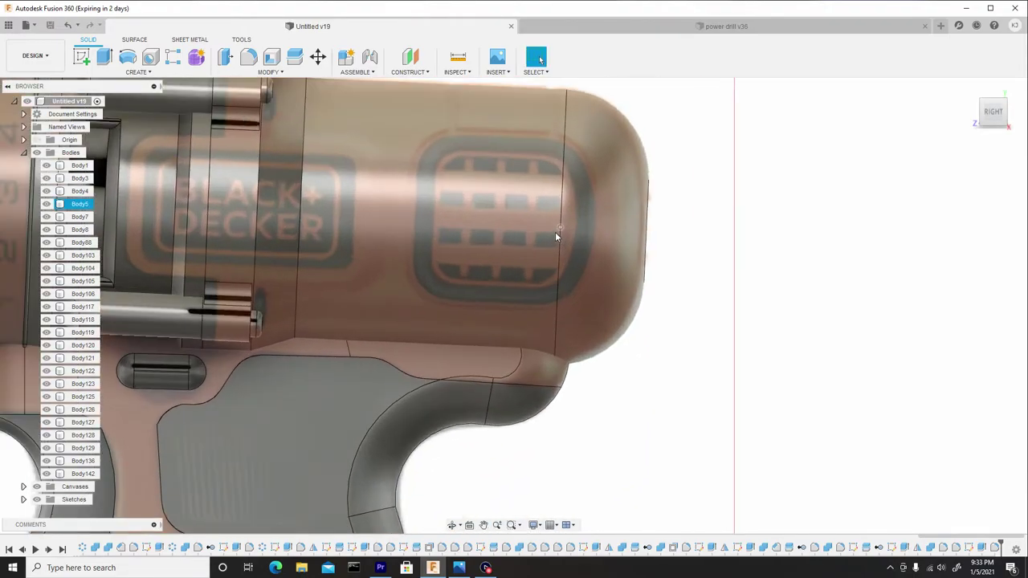
pyautogui.scroll(-8, 616, 204)
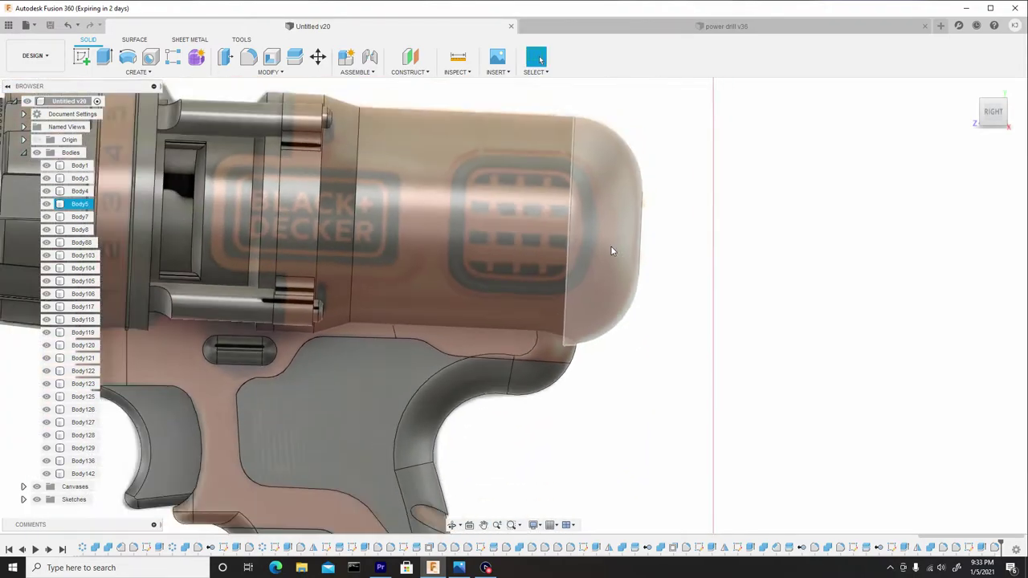
pyautogui.click(81, 56)
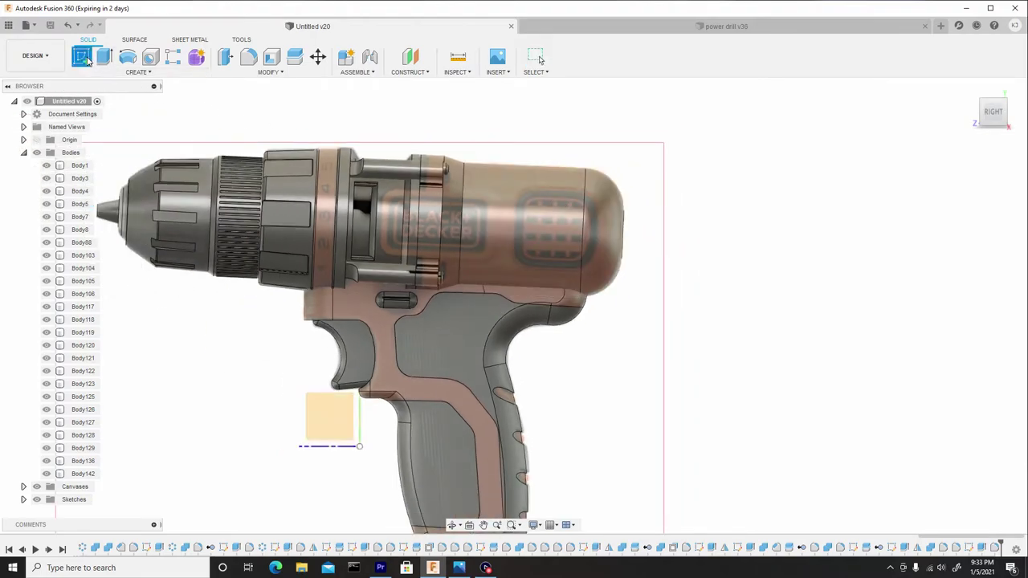
pyautogui.click(325, 431)
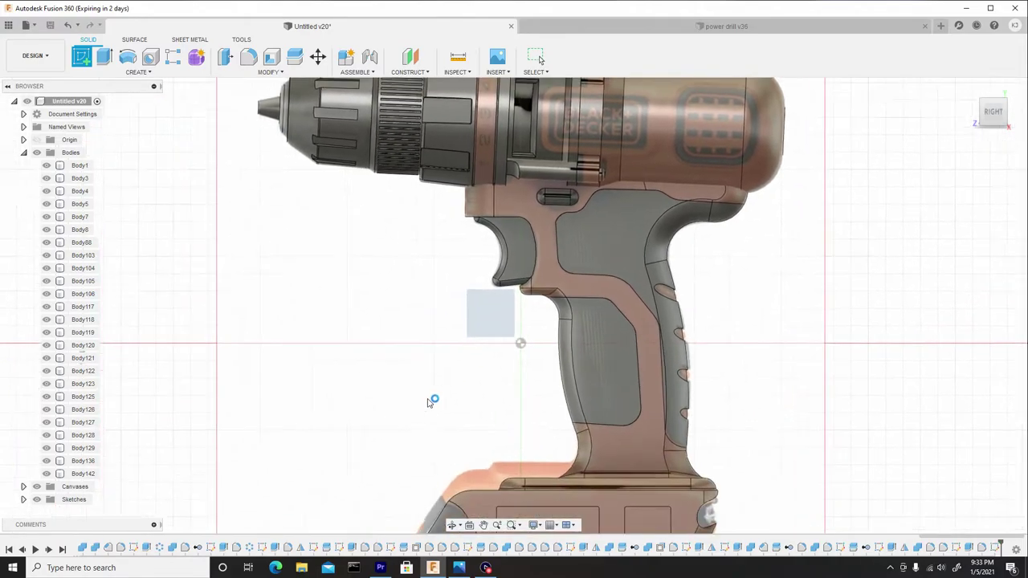
pyautogui.scroll(6, 375, 311)
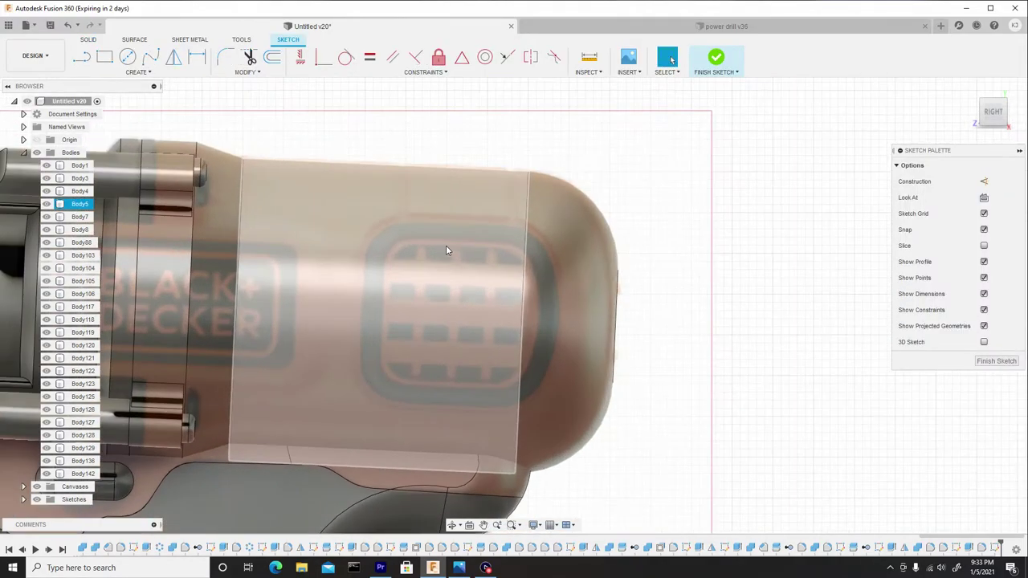
pyautogui.scroll(-2, 444, 264)
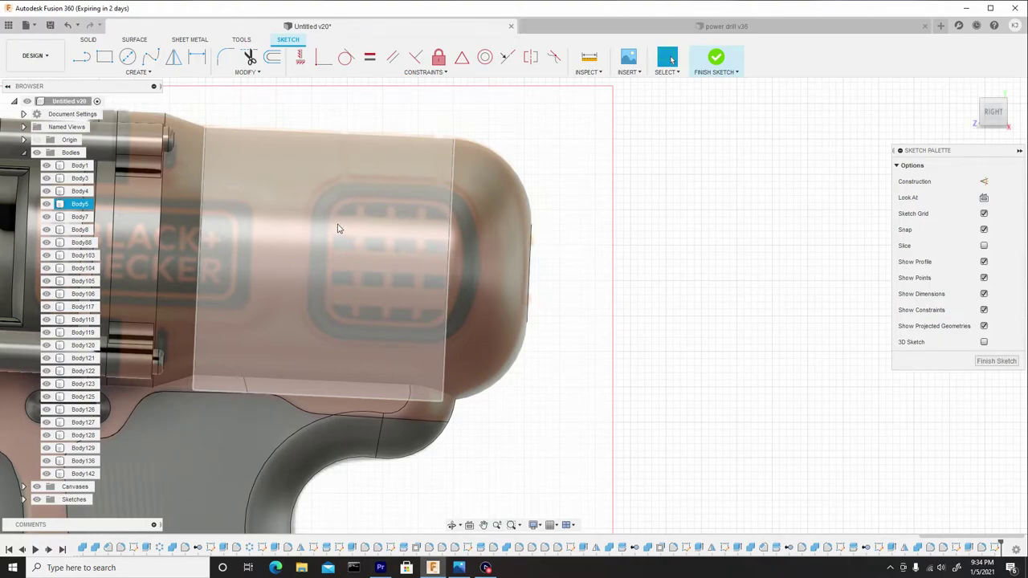
pyautogui.scroll(2, 338, 229)
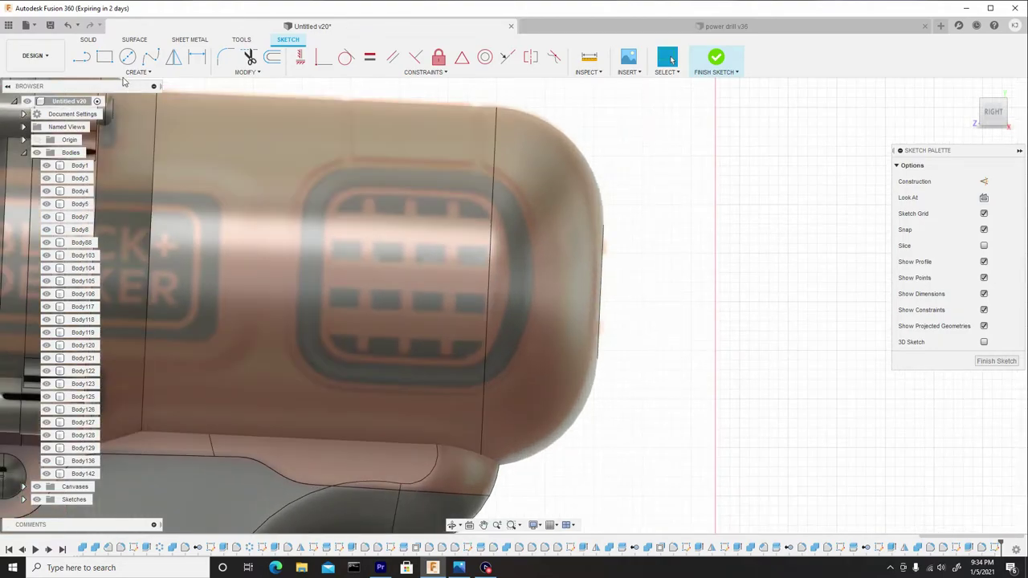
# Trace the front side of the vent grille's inner border with straight lines, cutting its upper and lower front corners diagonally.
pyautogui.click(81, 61)
pyautogui.scroll(3, 377, 175)
pyautogui.scroll(-2, 406, 221)
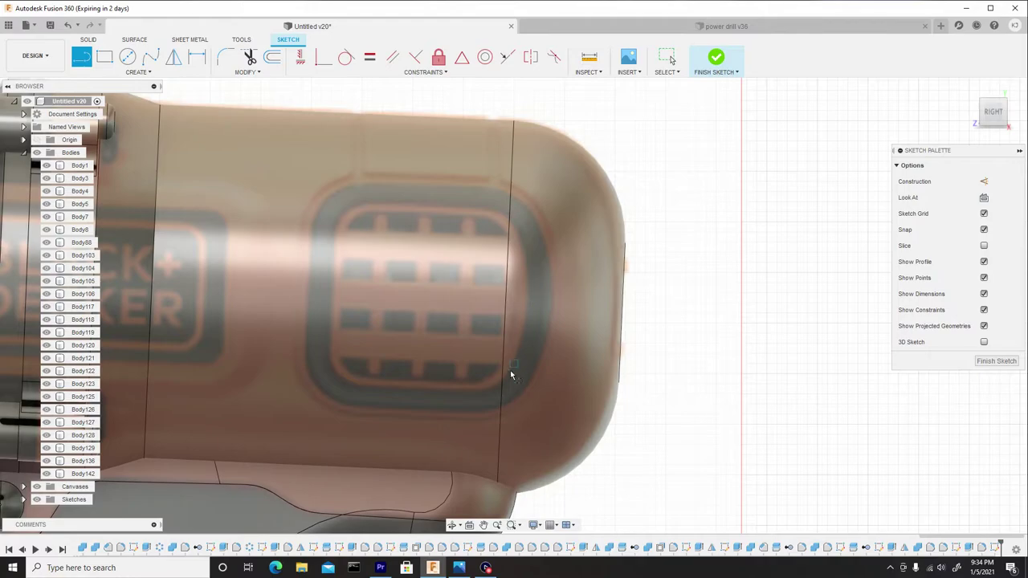
pyautogui.scroll(5, 350, 207)
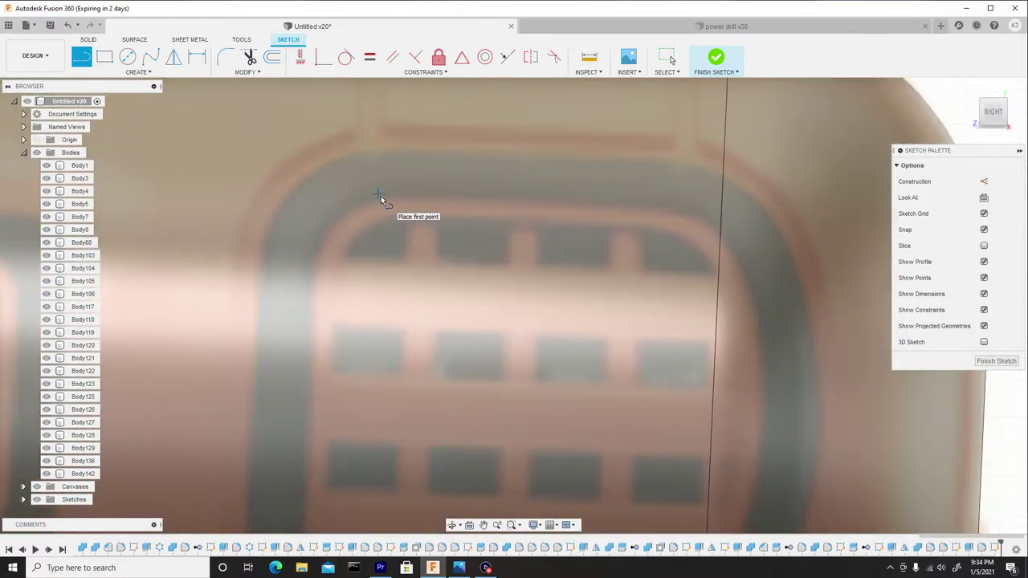
pyautogui.click(378, 195)
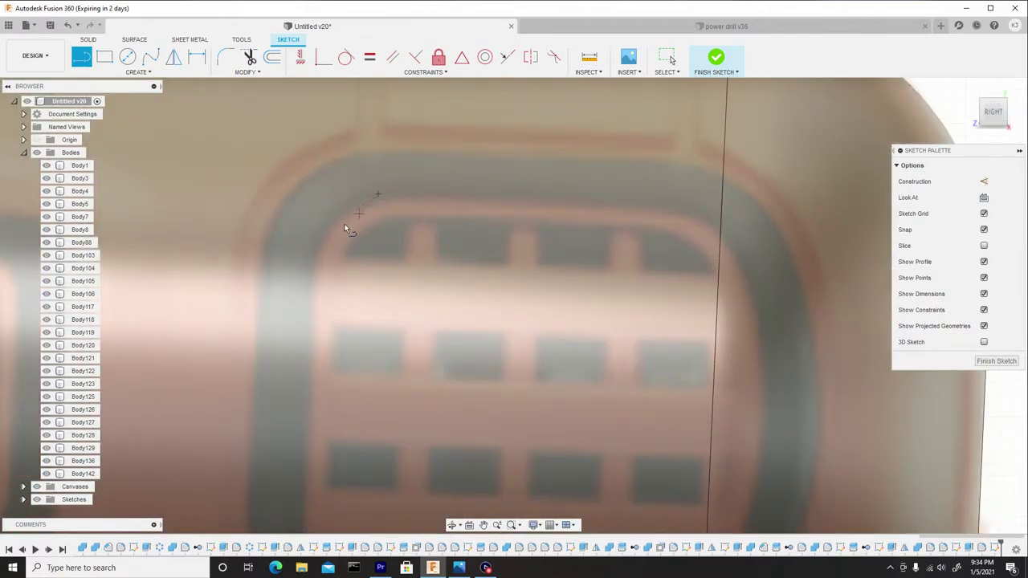
pyautogui.click(308, 257)
pyautogui.scroll(-2, 313, 269)
pyautogui.scroll(-2, 331, 297)
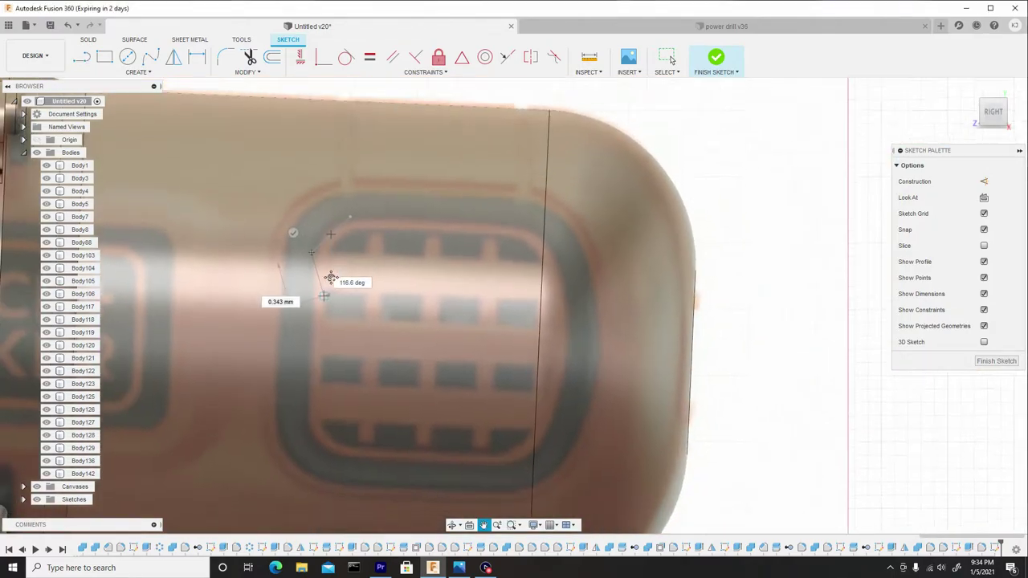
pyautogui.scroll(6, 355, 276)
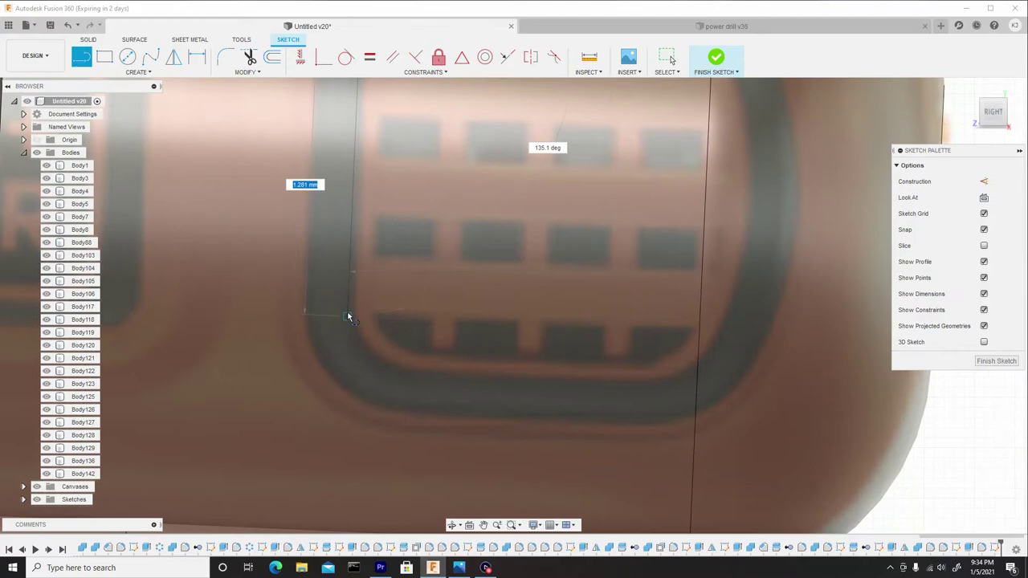
pyautogui.doubleClick(348, 315)
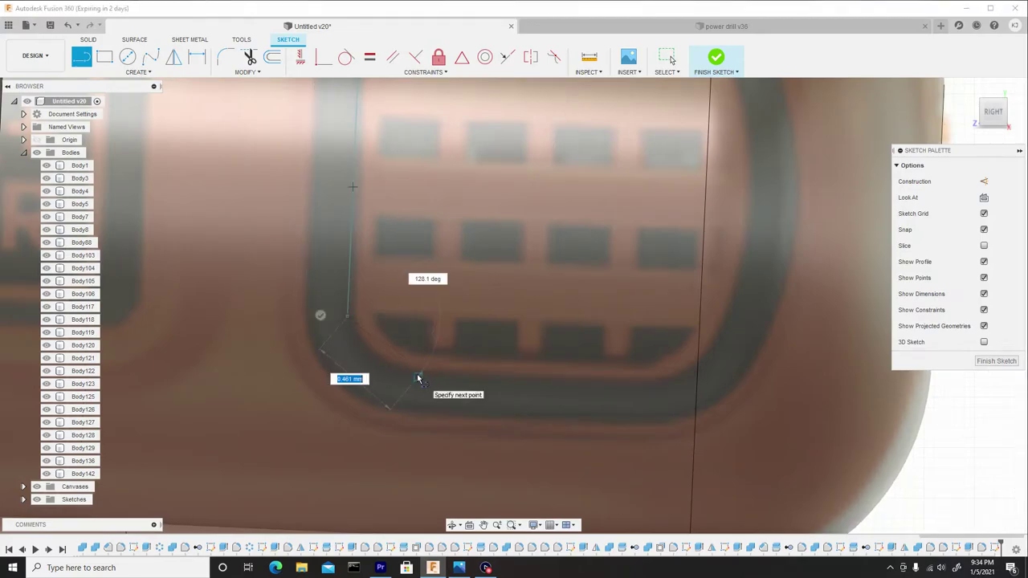
pyautogui.click(418, 375)
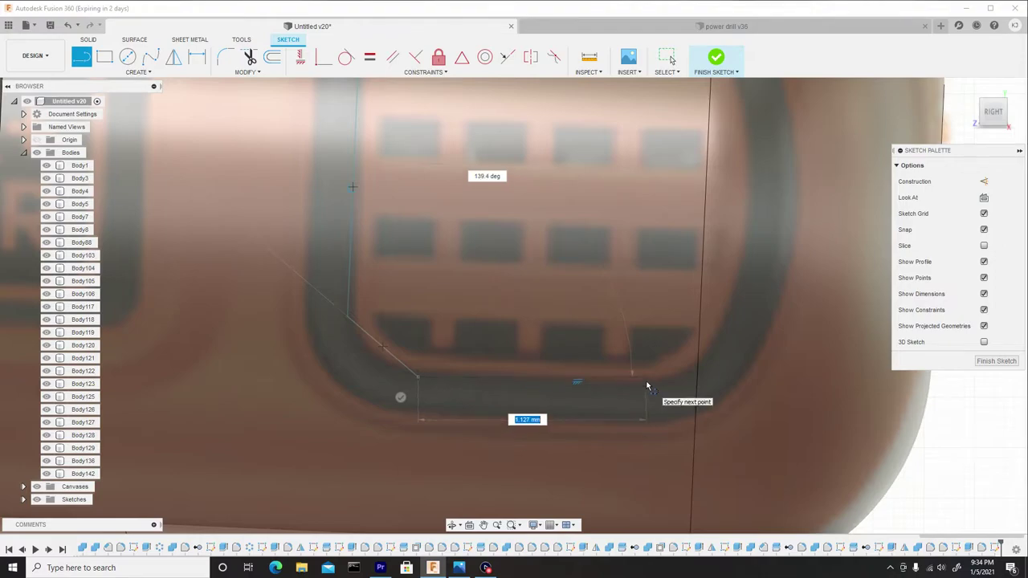
# Continue the line outline along the grille's bottom, rear and top with diagonal rear corners, closing it at the starting point.
pyautogui.scroll(3, 643, 389)
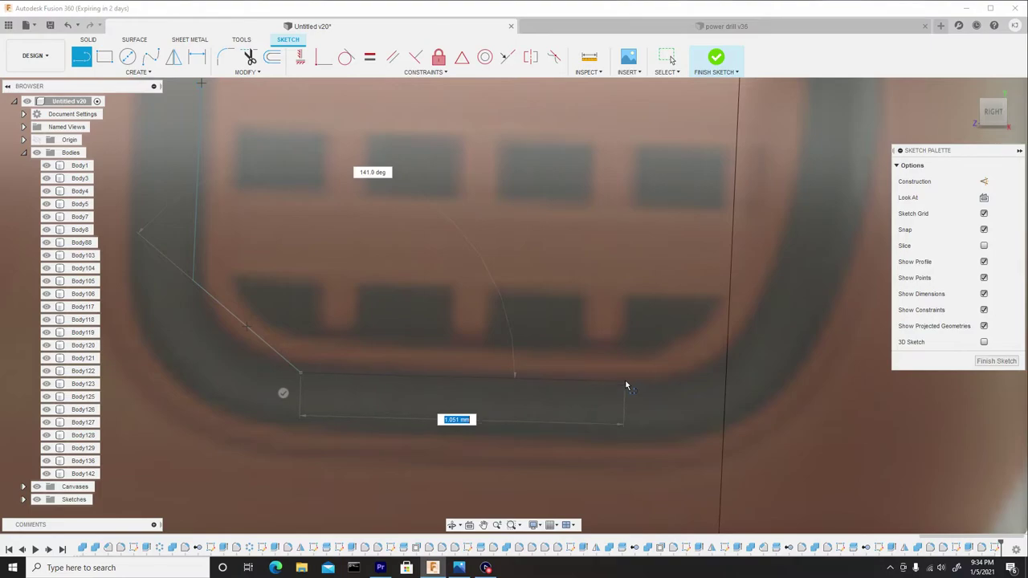
pyautogui.click(627, 385)
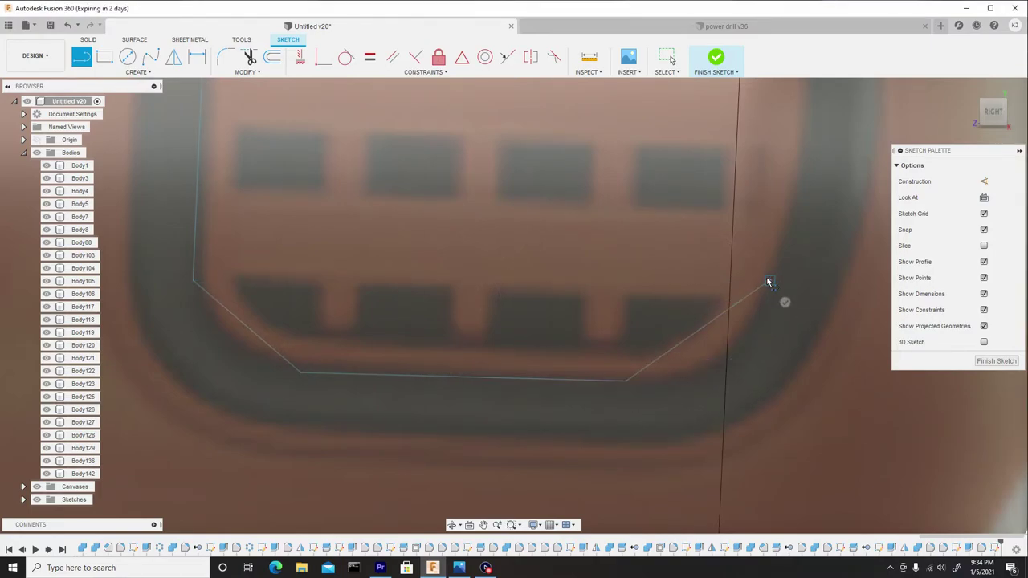
pyautogui.click(768, 282)
pyautogui.scroll(-4, 767, 241)
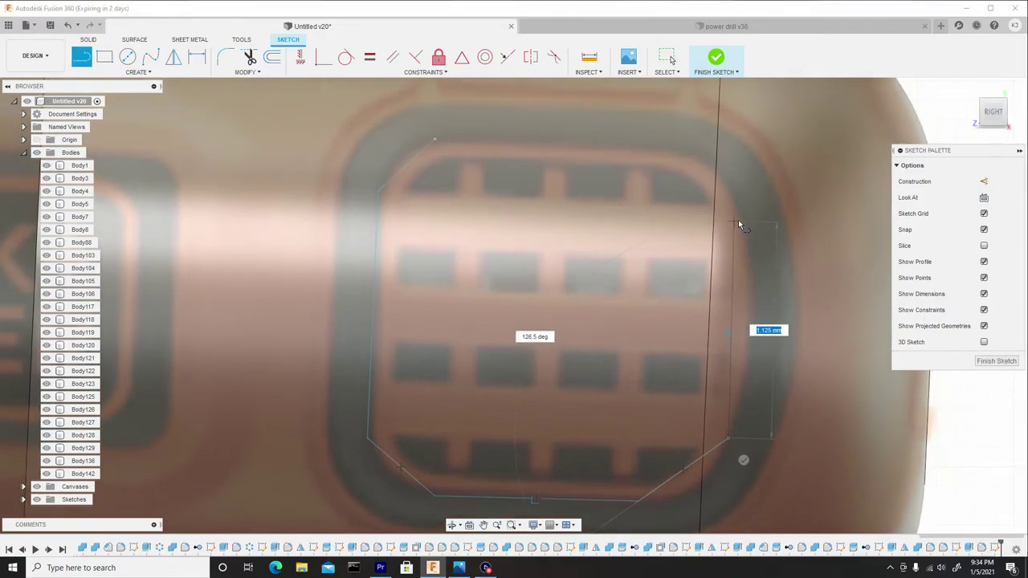
pyautogui.click(736, 203)
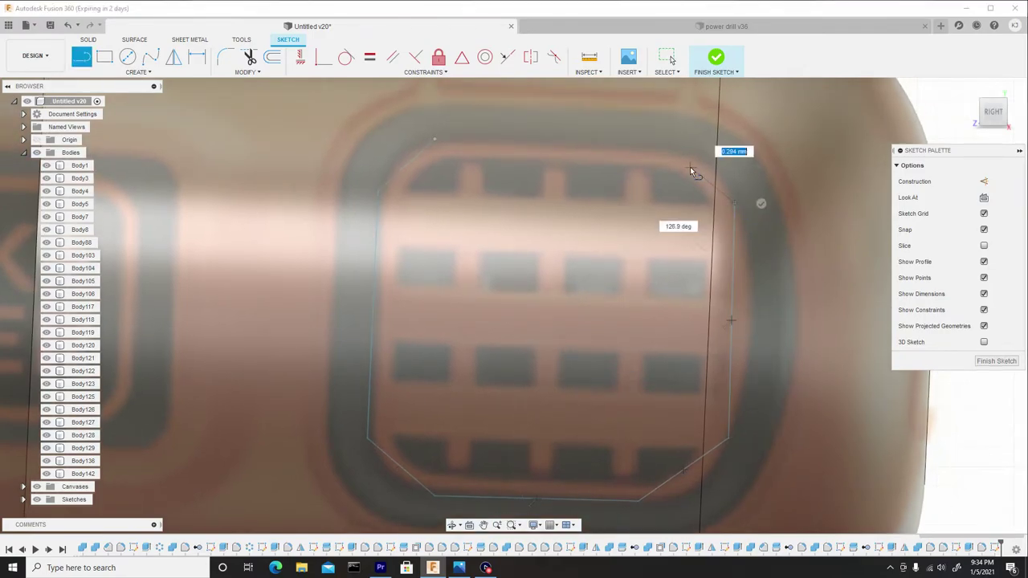
pyautogui.click(661, 148)
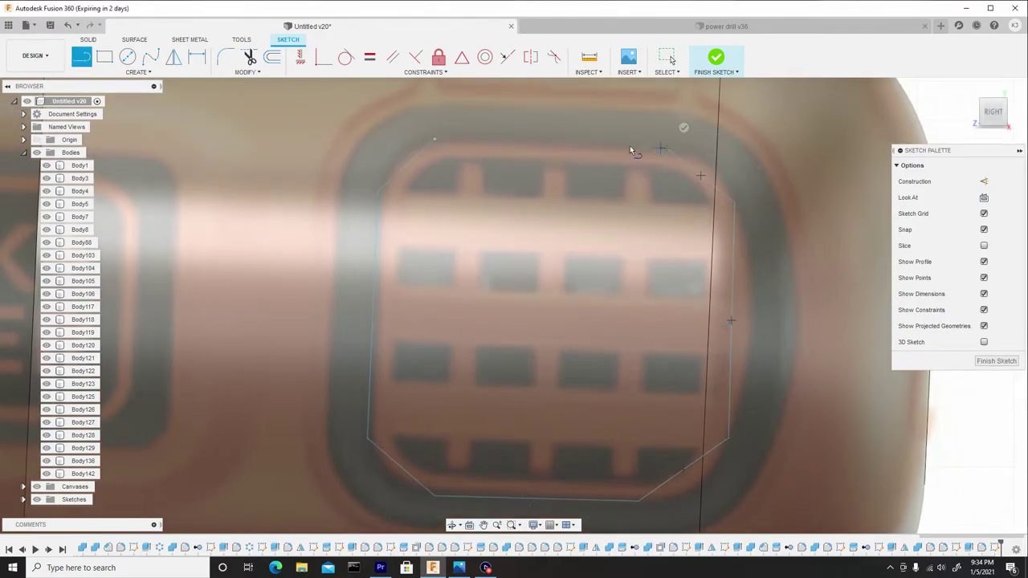
pyautogui.click(435, 139)
pyautogui.scroll(-2, 507, 239)
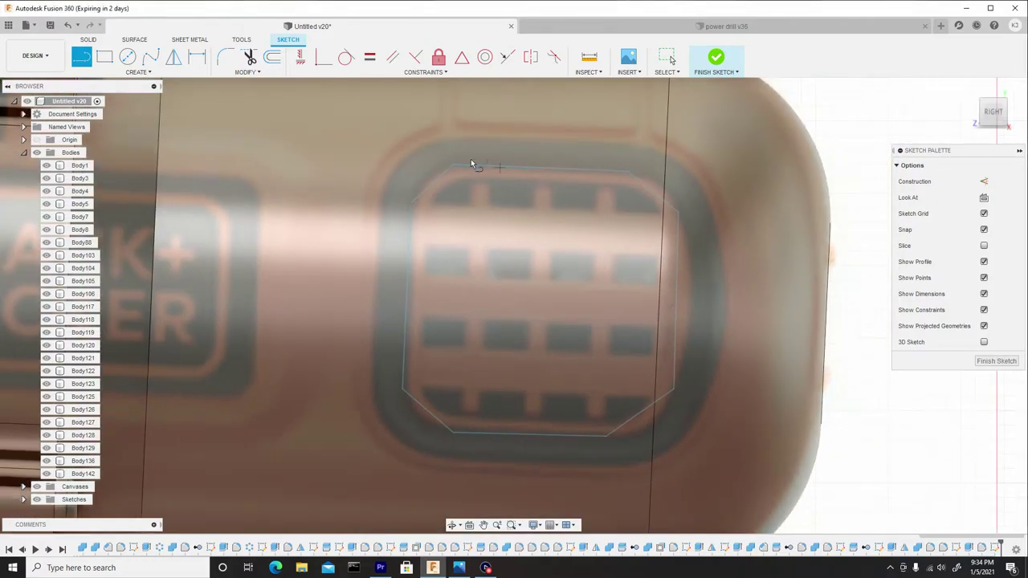
# Draw three-point arcs over the diagonals at the grille outline's two front corners and its lower rear corner, following the reference image.
pyautogui.click(130, 73)
pyautogui.moveTo(96, 120)
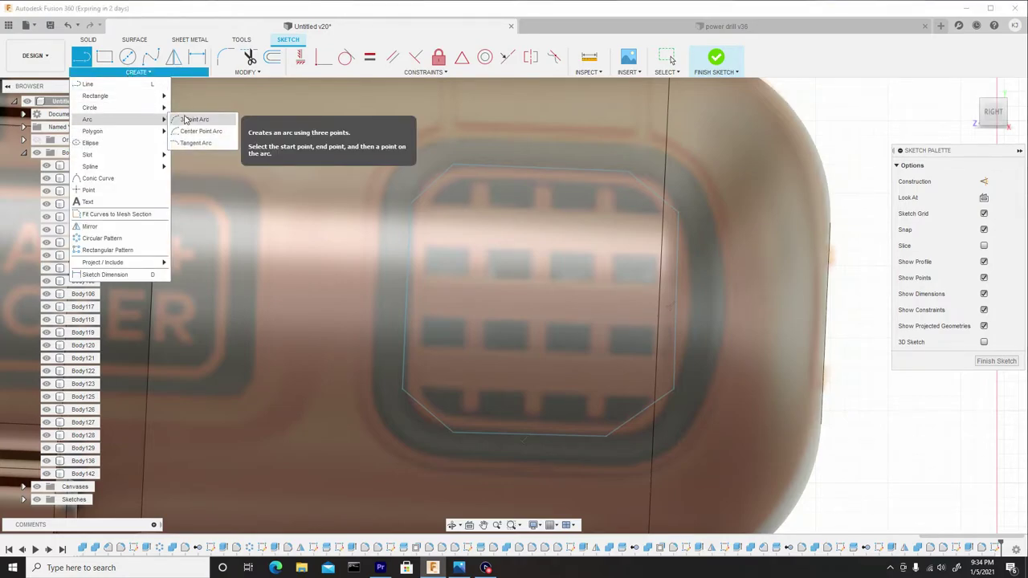
pyautogui.click(193, 120)
pyautogui.scroll(3, 425, 185)
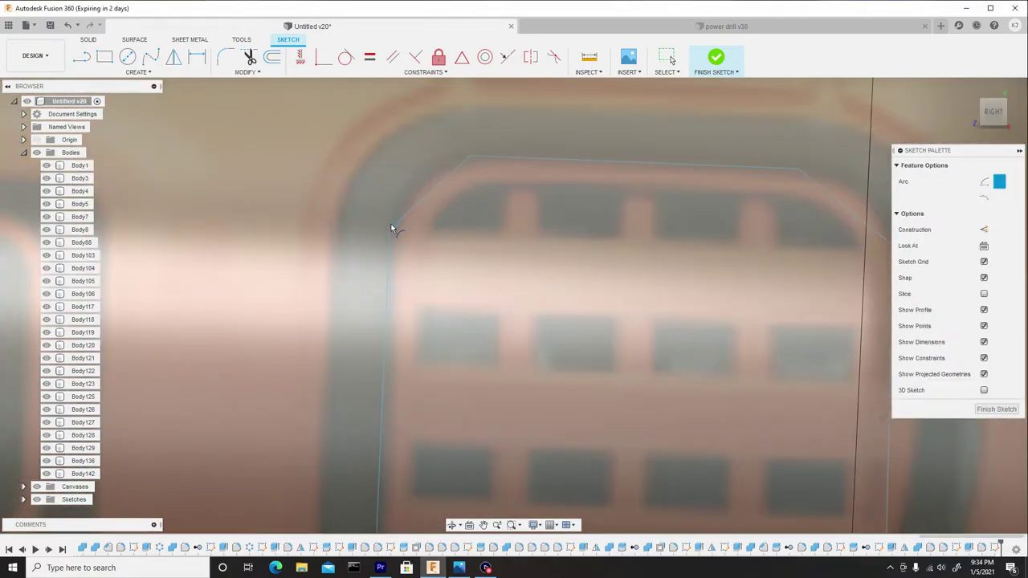
pyautogui.click(469, 156)
pyautogui.click(431, 172)
pyautogui.moveTo(399, 328)
pyautogui.mouseDown(button='middle')
pyautogui.moveTo(382, 98)
pyautogui.moveTo(340, 259)
pyautogui.mouseUp(button='middle')
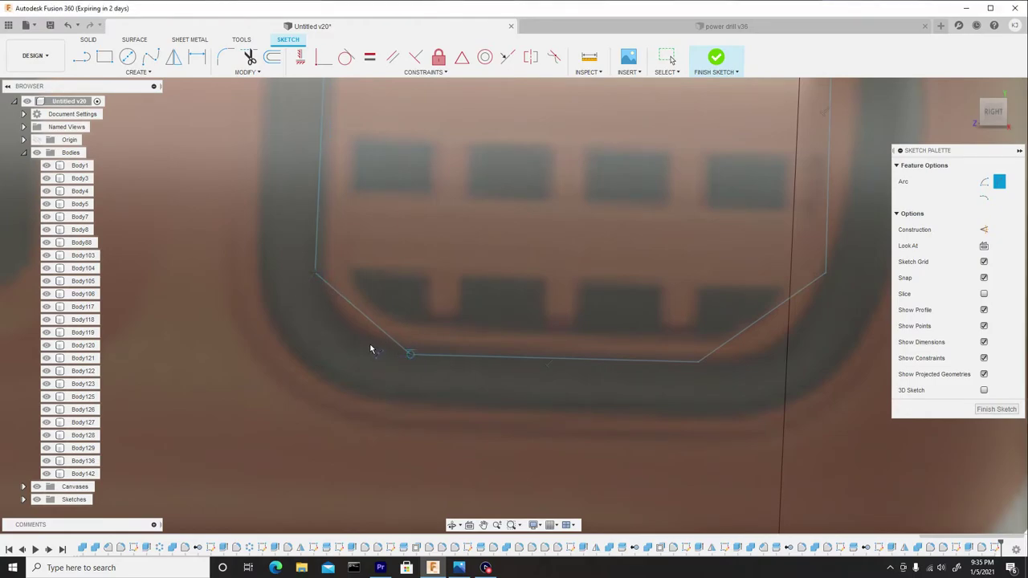
pyautogui.moveTo(498, 309); pyautogui.dragTo(444, 359, button='middle')
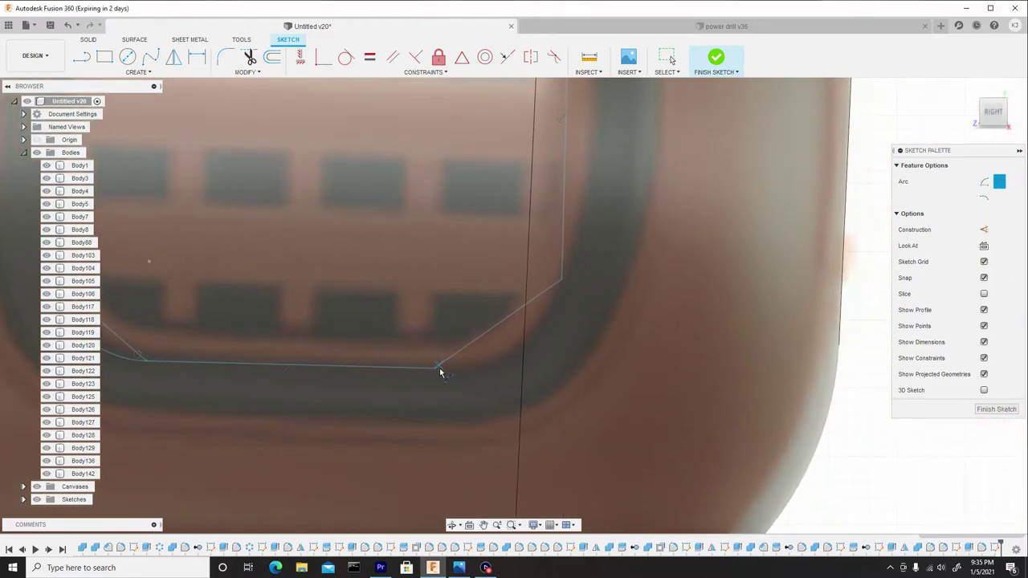
pyautogui.click(562, 280)
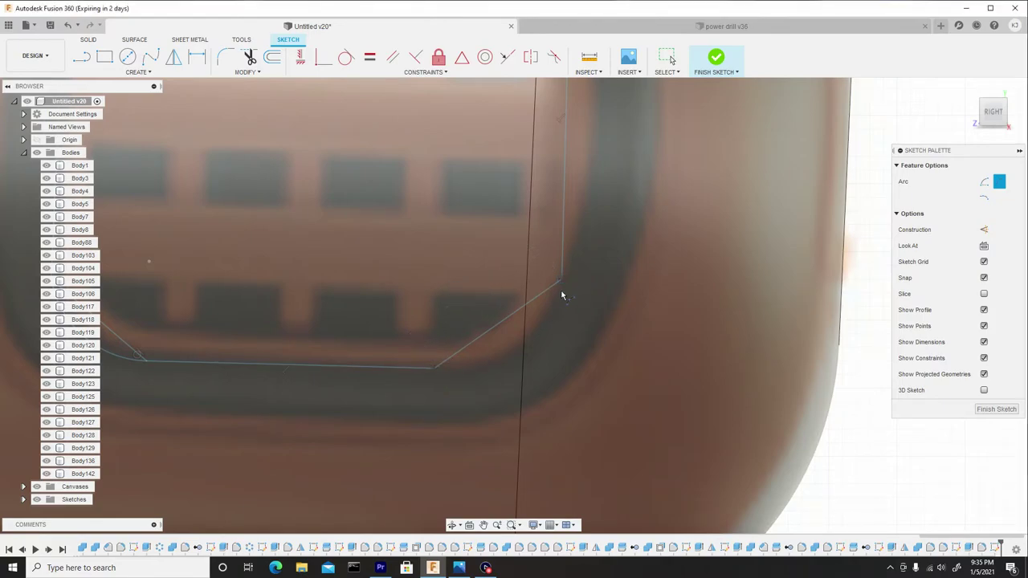
pyautogui.click(528, 329)
pyautogui.scroll(-5, 560, 278)
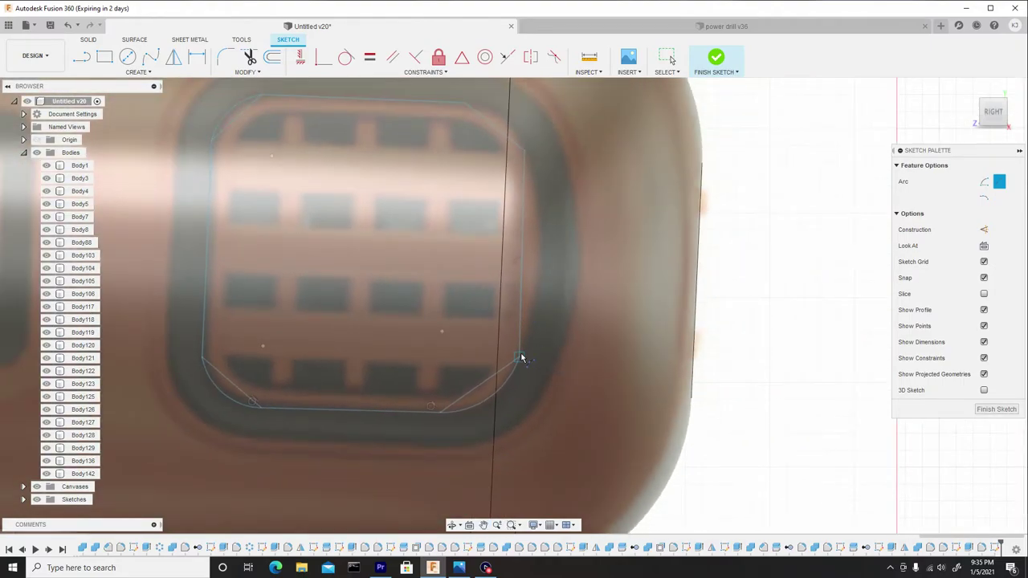
# Add three-point arcs bulging along the grille outline's rear side and rounding its upper rear corner.
pyautogui.click(522, 358)
pyautogui.scroll(5, 514, 321)
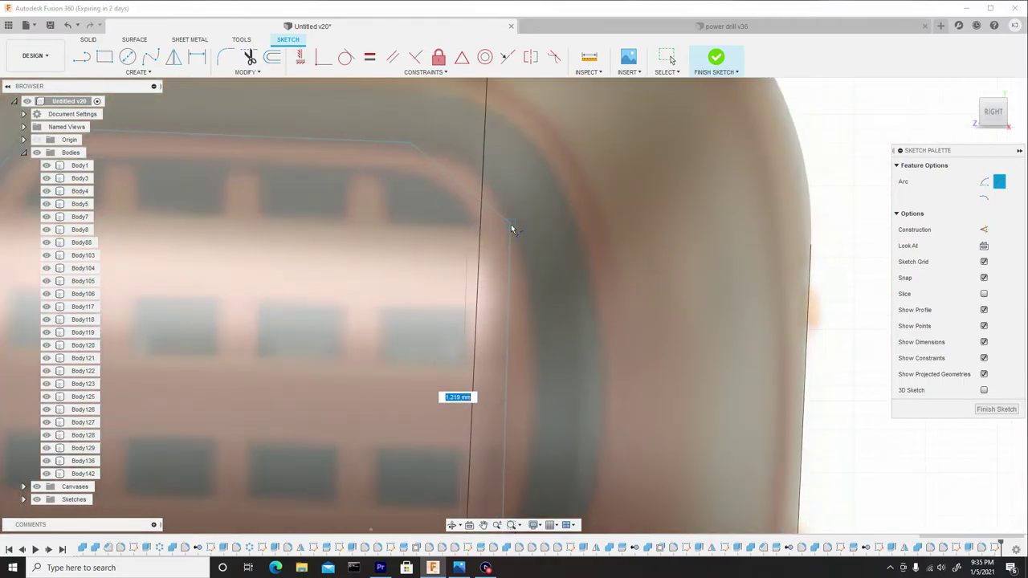
pyautogui.click(510, 225)
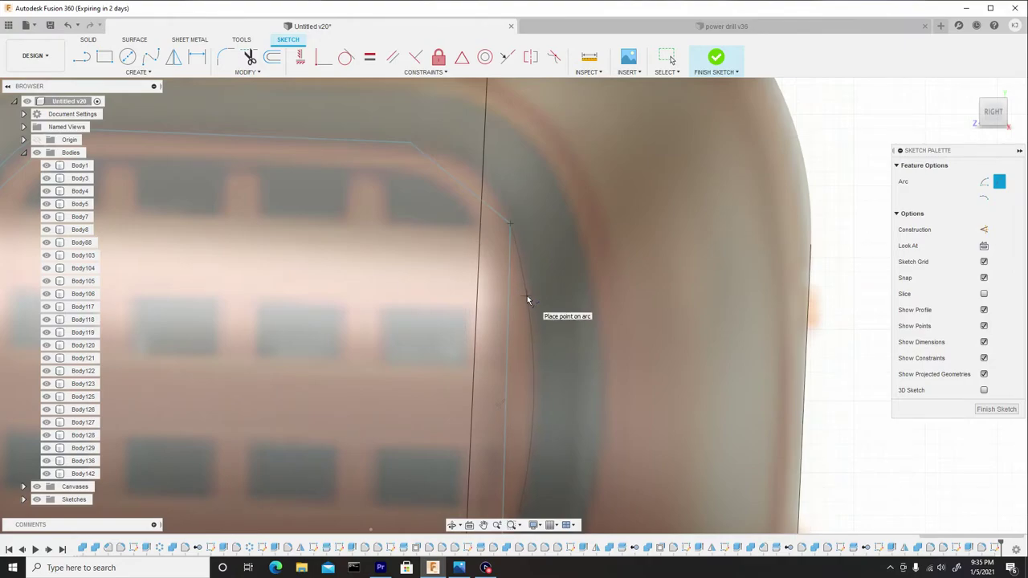
pyautogui.click(526, 297)
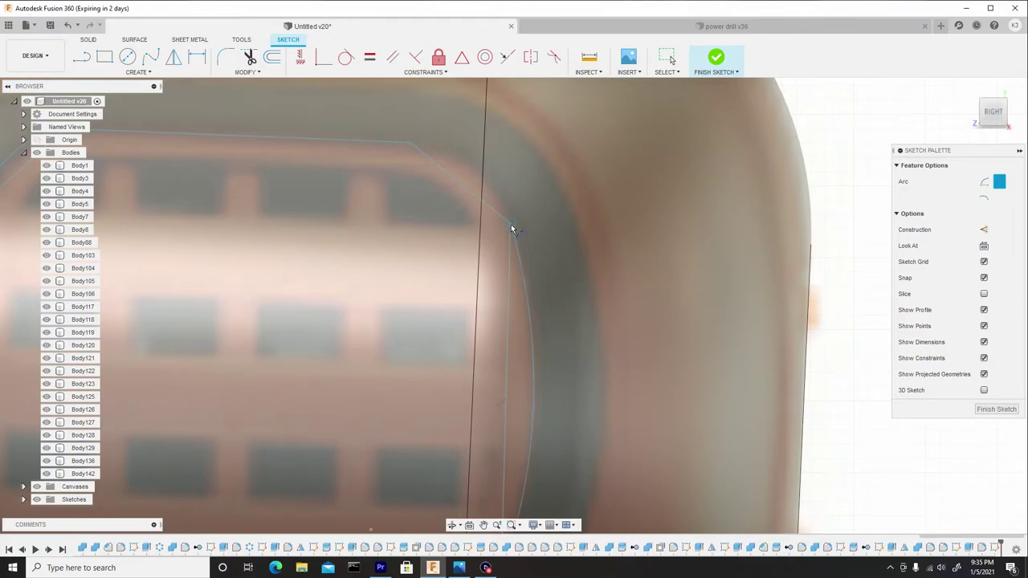
pyautogui.click(409, 143)
pyautogui.click(470, 167)
pyautogui.scroll(-3, 450, 165)
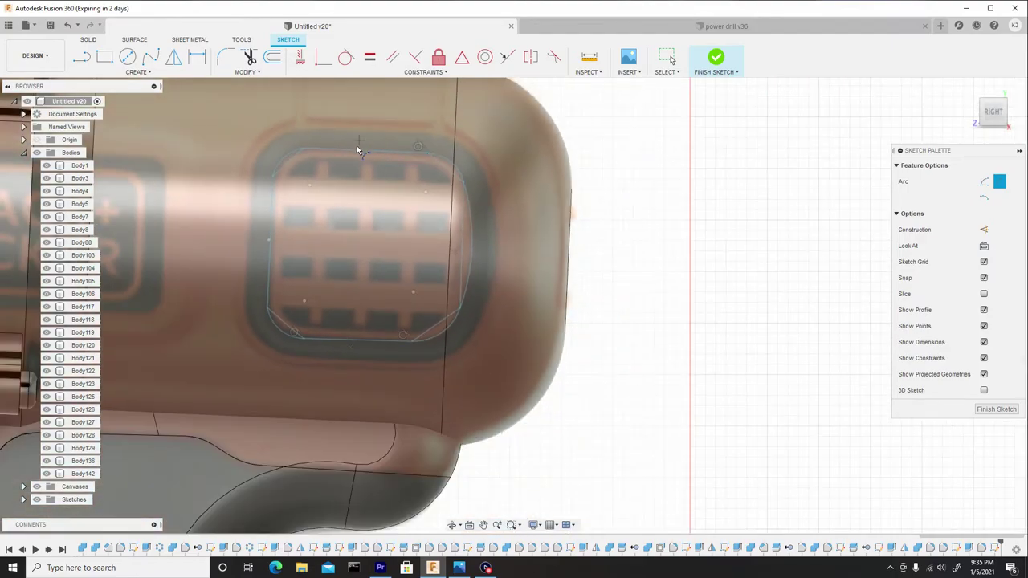
# Trim away the straight corner diagonals and the straight rear line, keeping only the grille's rounded outline.
pyautogui.click(249, 56)
pyautogui.scroll(3, 328, 171)
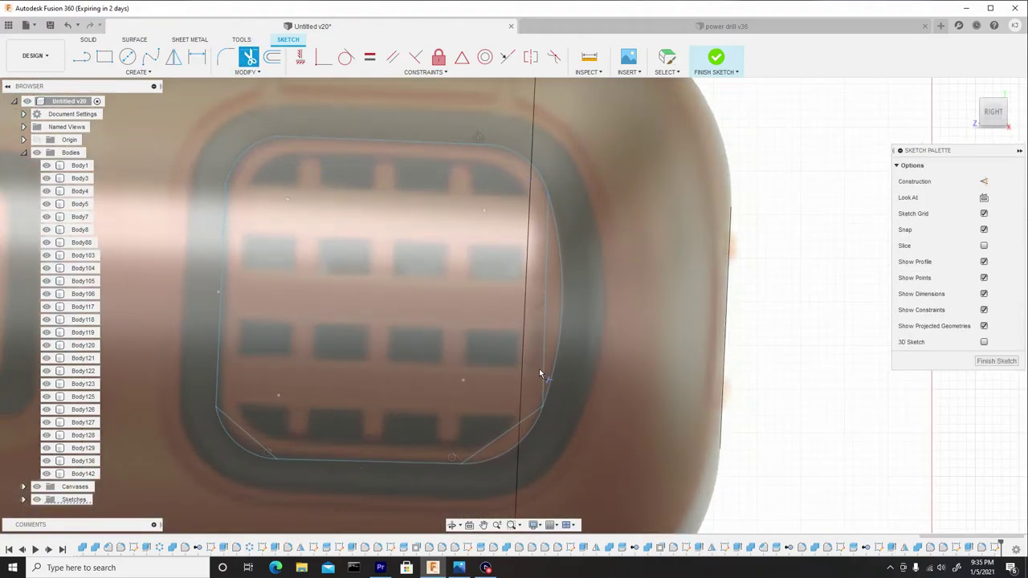
pyautogui.click(518, 428)
pyautogui.click(546, 356)
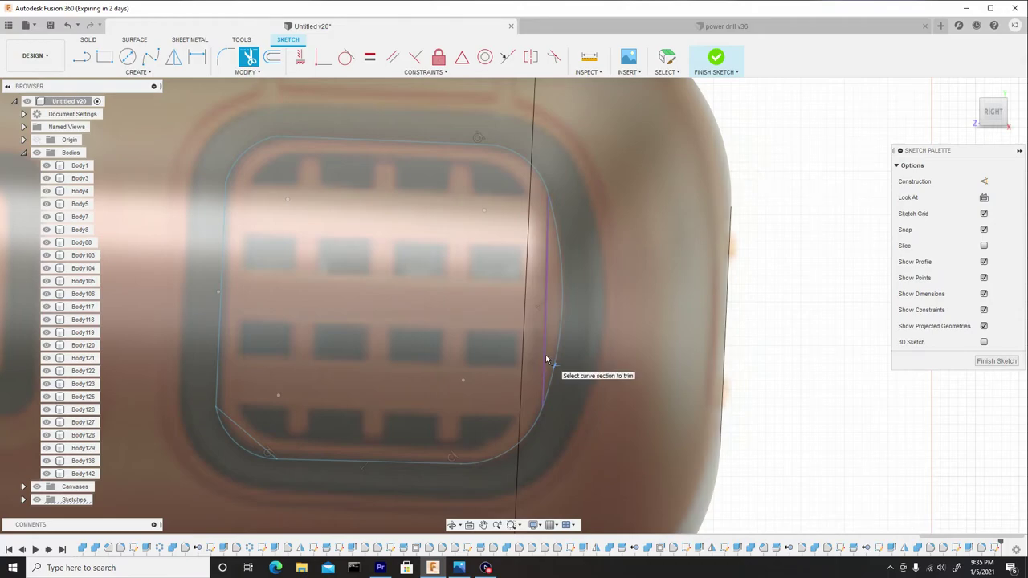
pyautogui.click(249, 440)
pyautogui.scroll(-2, 269, 394)
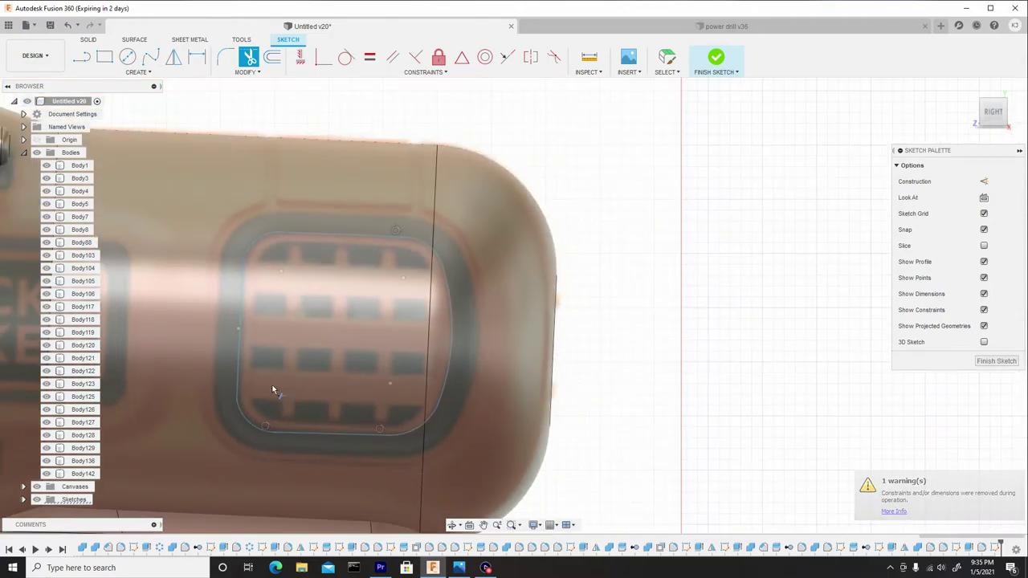
pyautogui.scroll(-1, 263, 397)
pyautogui.rightClick(296, 367)
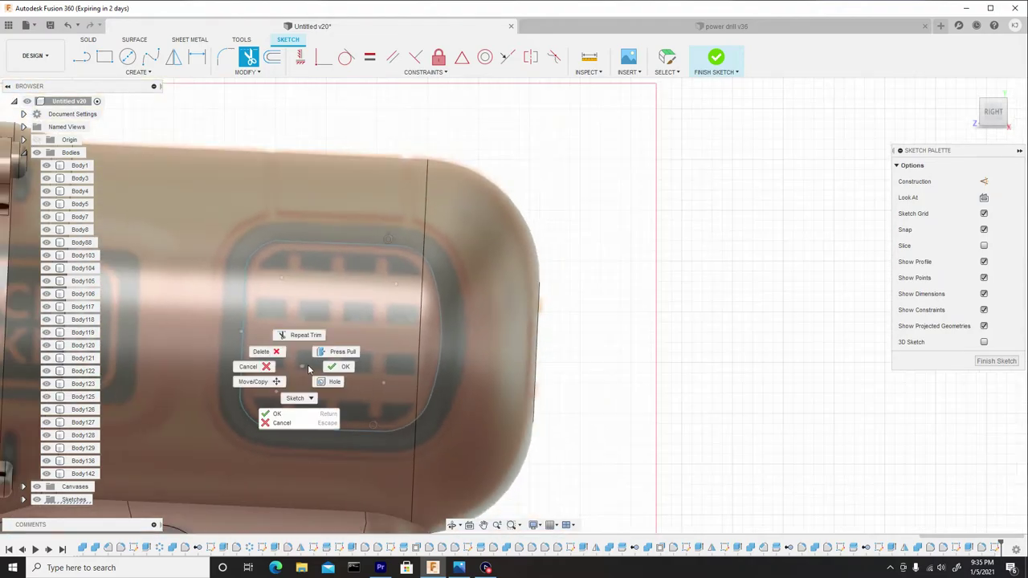
pyautogui.click(335, 367)
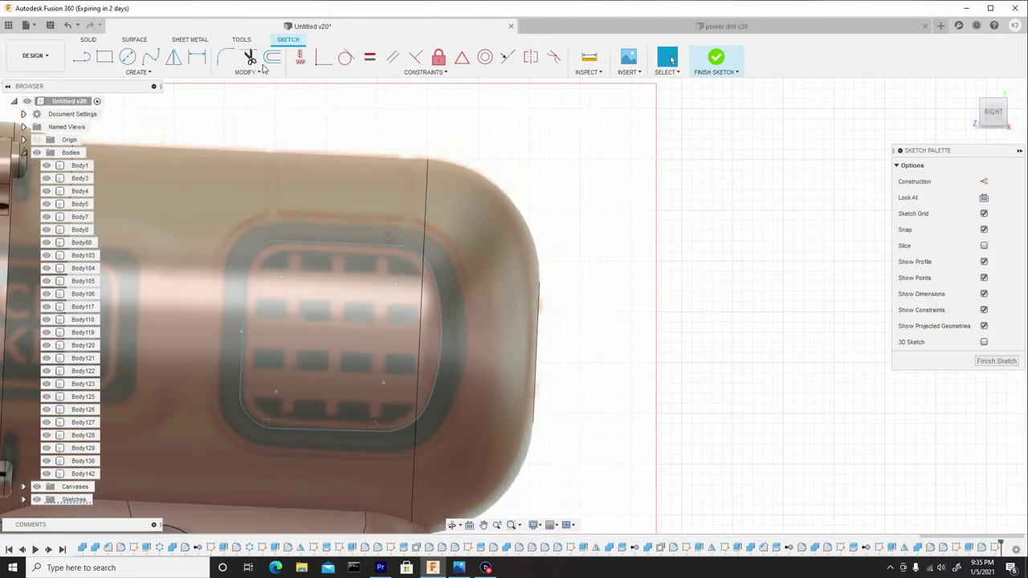
# Offset the rounded grille outline outward by 0.192 mm to form the border's outer edge, and finish the sketch.
pyautogui.click(273, 58)
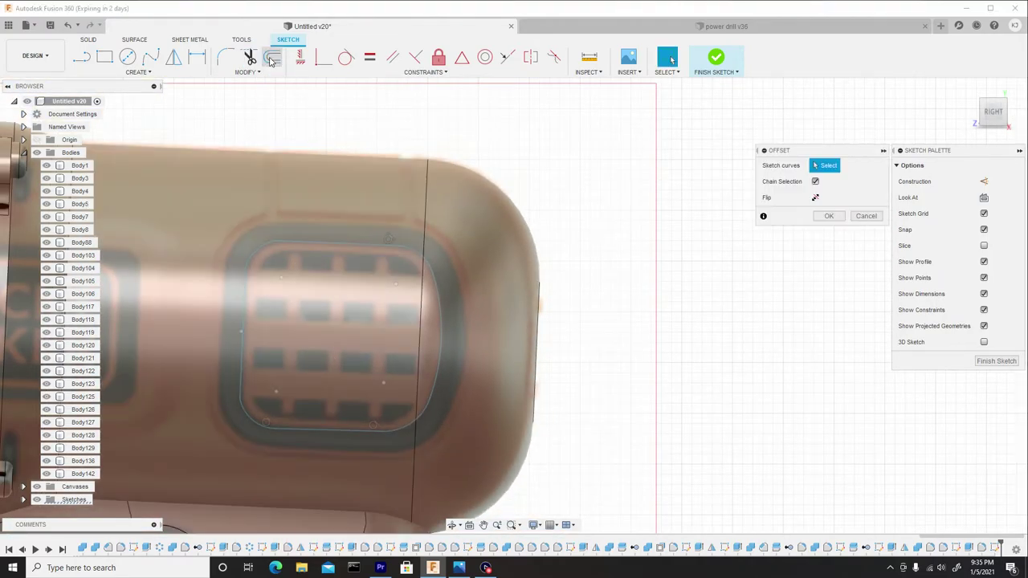
pyautogui.click(303, 244)
pyautogui.scroll(-1, 295, 164)
pyautogui.moveTo(305, 147); pyautogui.dragTo(306, 222)
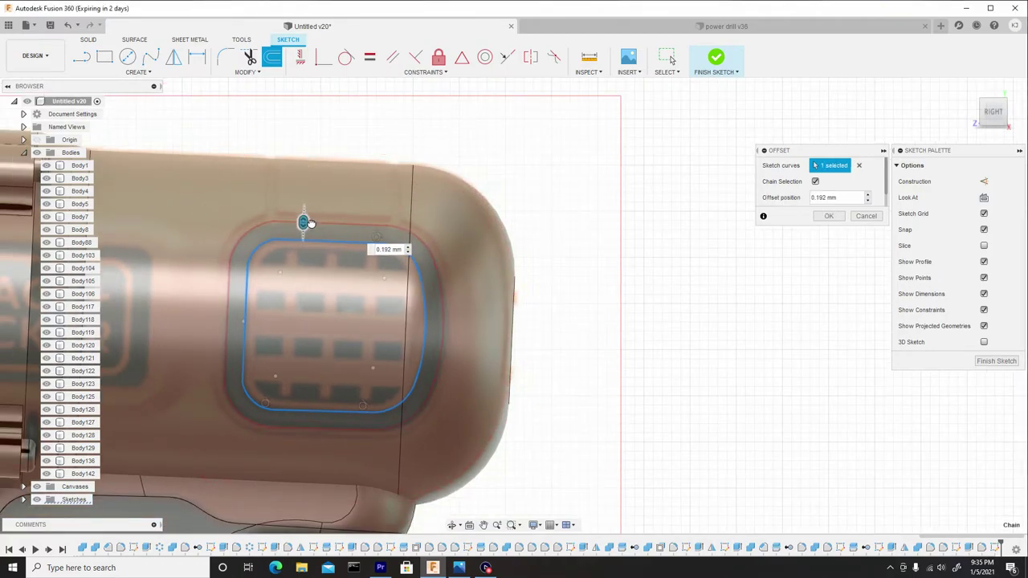
pyautogui.rightClick(338, 325)
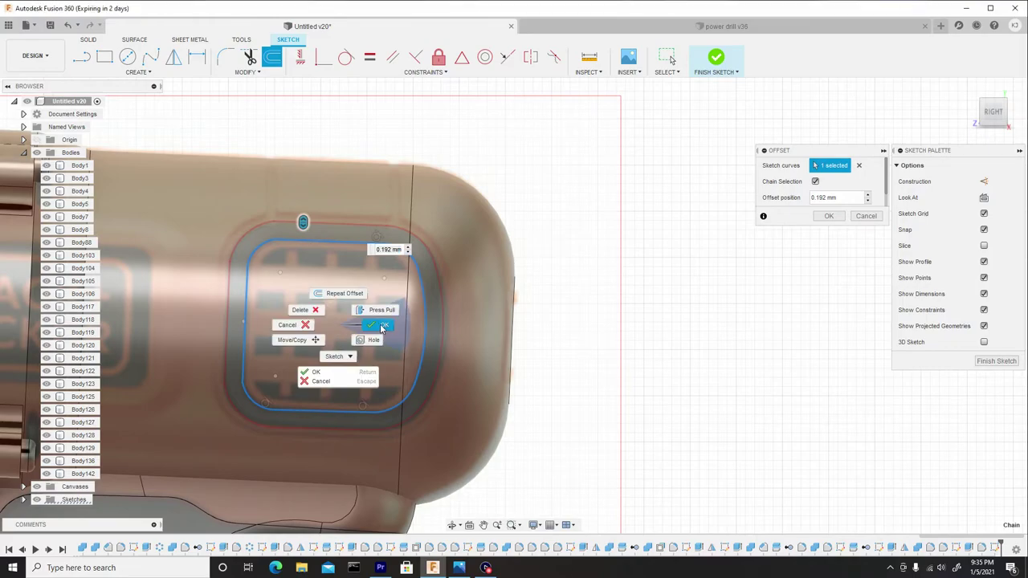
pyautogui.click(382, 325)
pyautogui.scroll(-2, 353, 294)
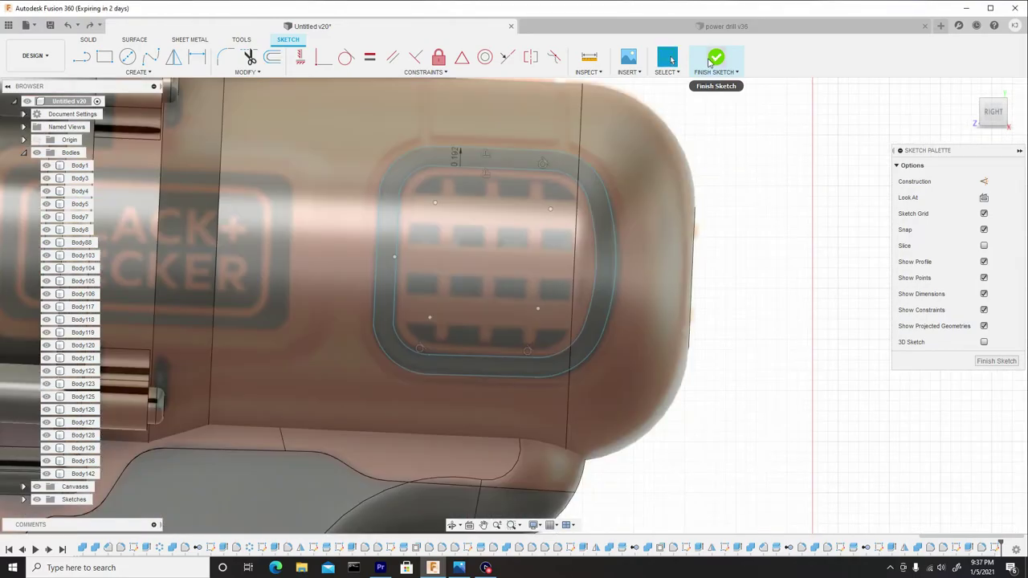
pyautogui.click(715, 57)
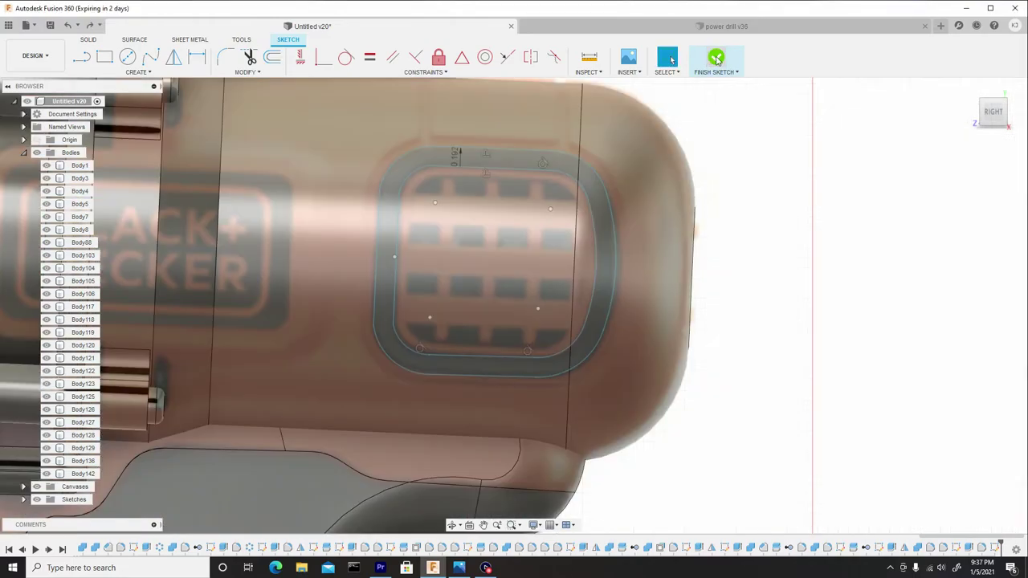
# Split the rear motor housing's side face and rounded end face with the grille sketch's outer outline.
pyautogui.click(257, 73)
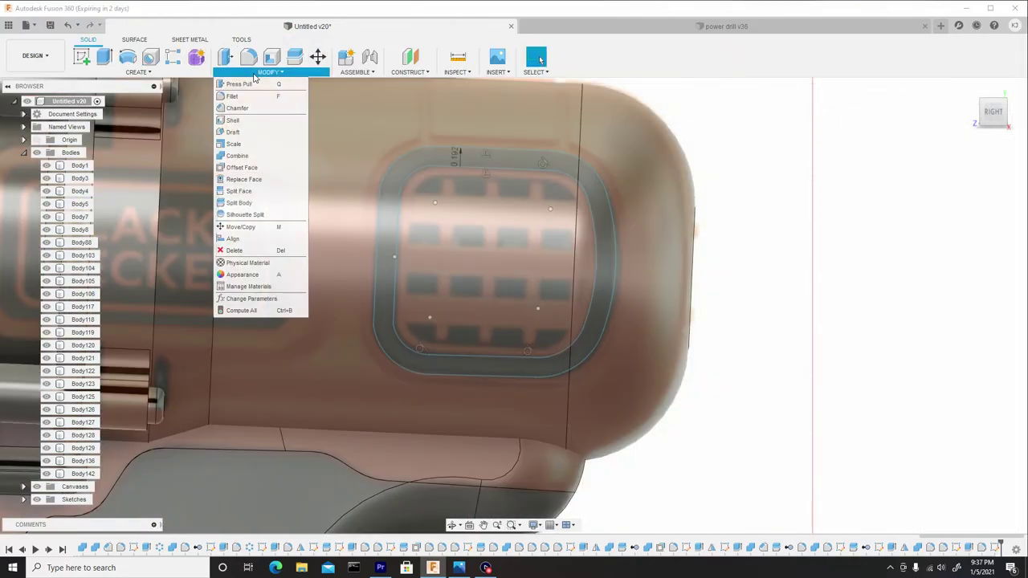
pyautogui.click(249, 191)
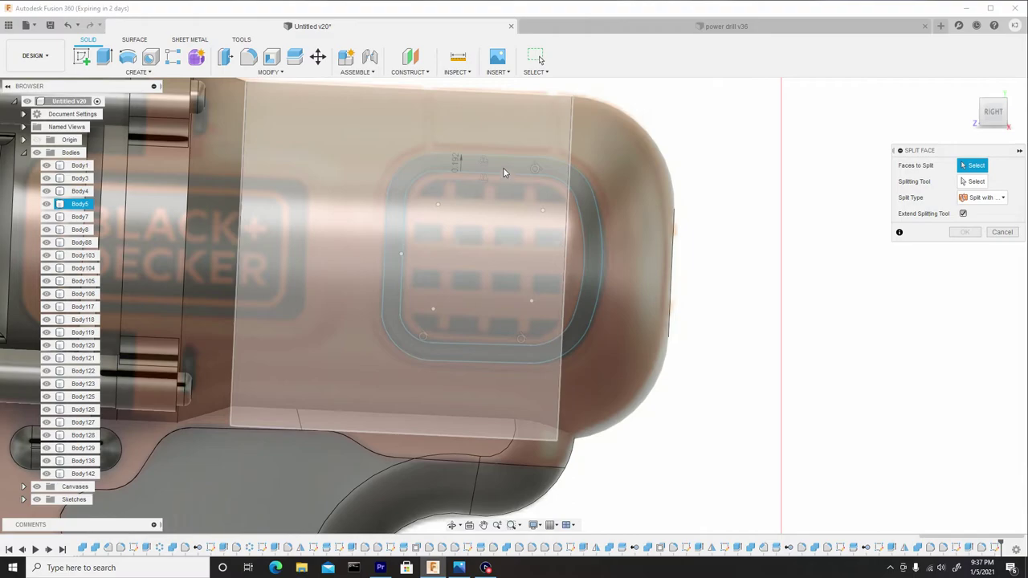
pyautogui.click(546, 160)
pyautogui.click(606, 153)
pyautogui.scroll(-3, 582, 215)
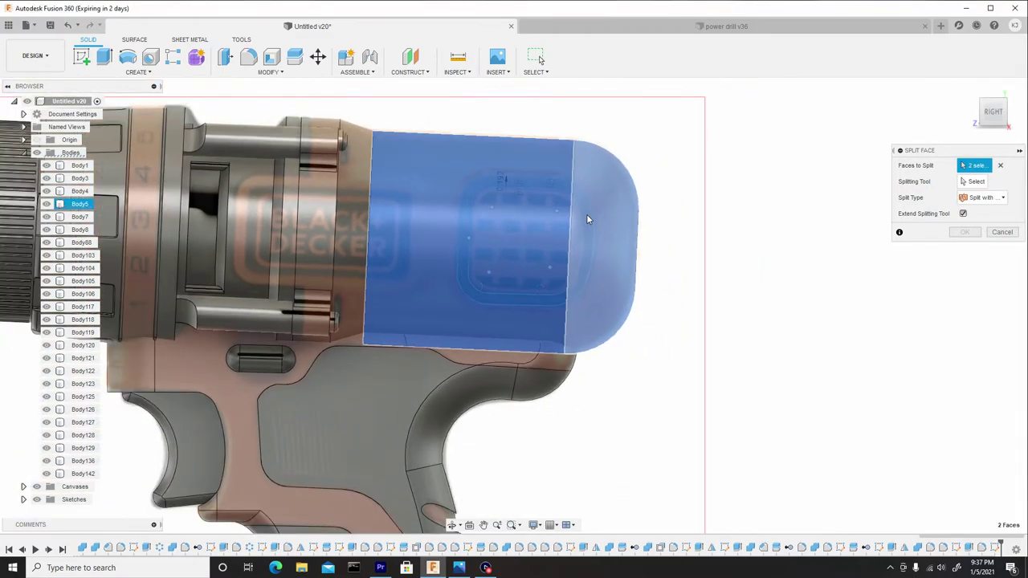
pyautogui.moveTo(589, 217)
pyautogui.keyDown('shift'); pyautogui.mouseDown(button='middle')
pyautogui.moveTo(587, 207)
pyautogui.moveTo(503, 211)
pyautogui.moveTo(602, 209)
pyautogui.mouseUp(button='middle'); pyautogui.keyUp('shift')
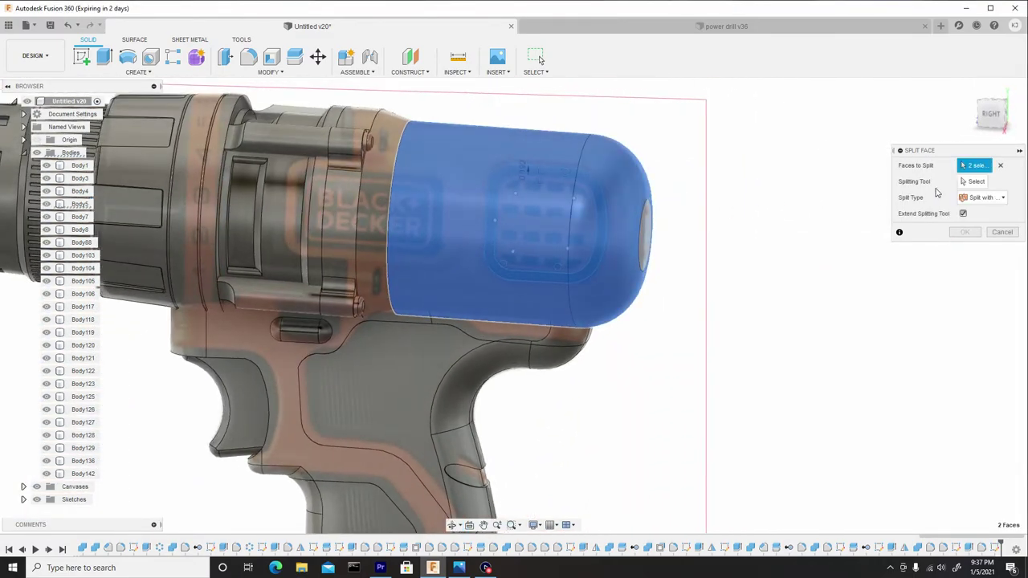
pyautogui.click(973, 181)
pyautogui.scroll(2, 603, 246)
pyautogui.scroll(2, 602, 259)
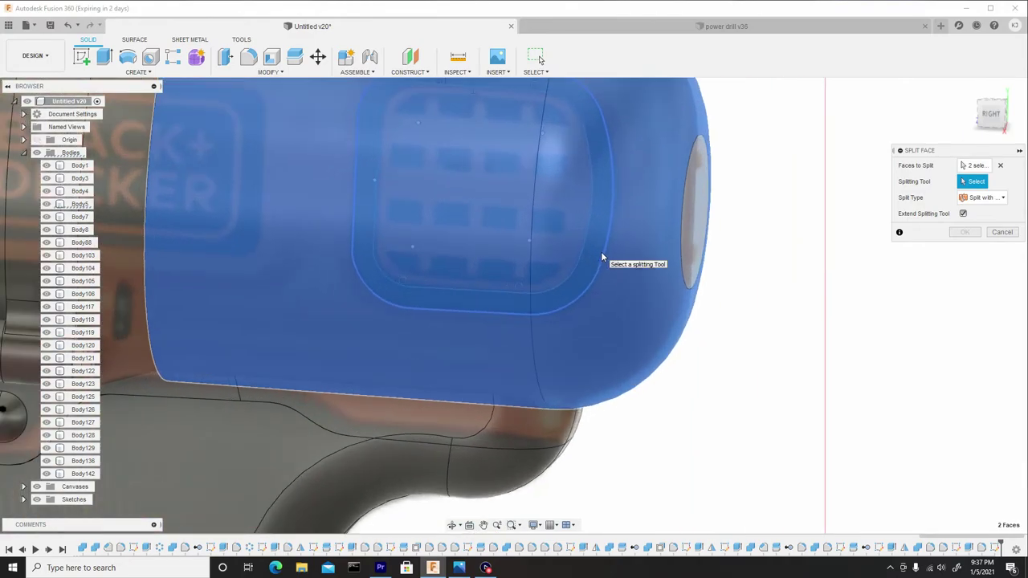
pyautogui.click(603, 252)
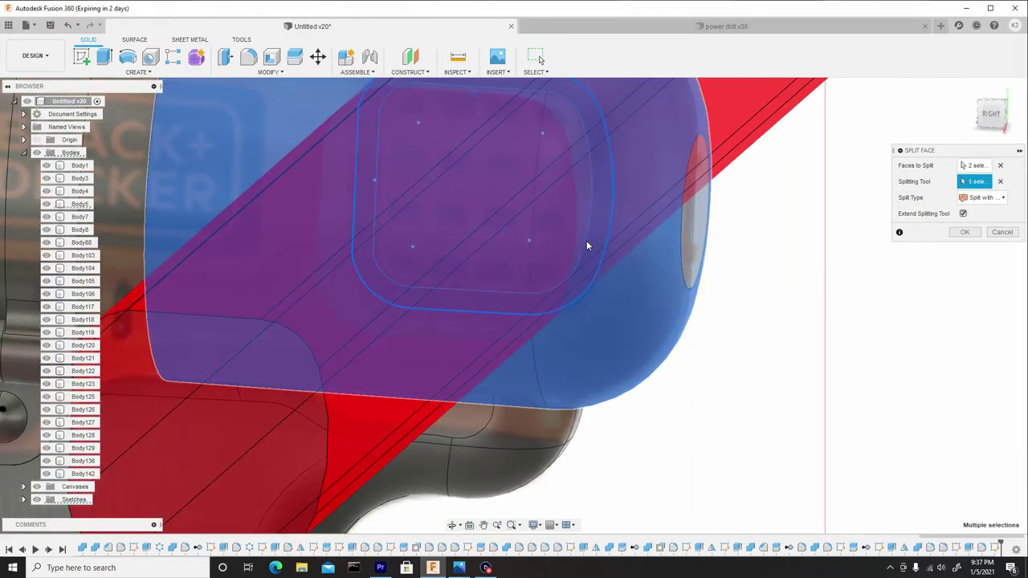
pyautogui.scroll(-5, 610, 215)
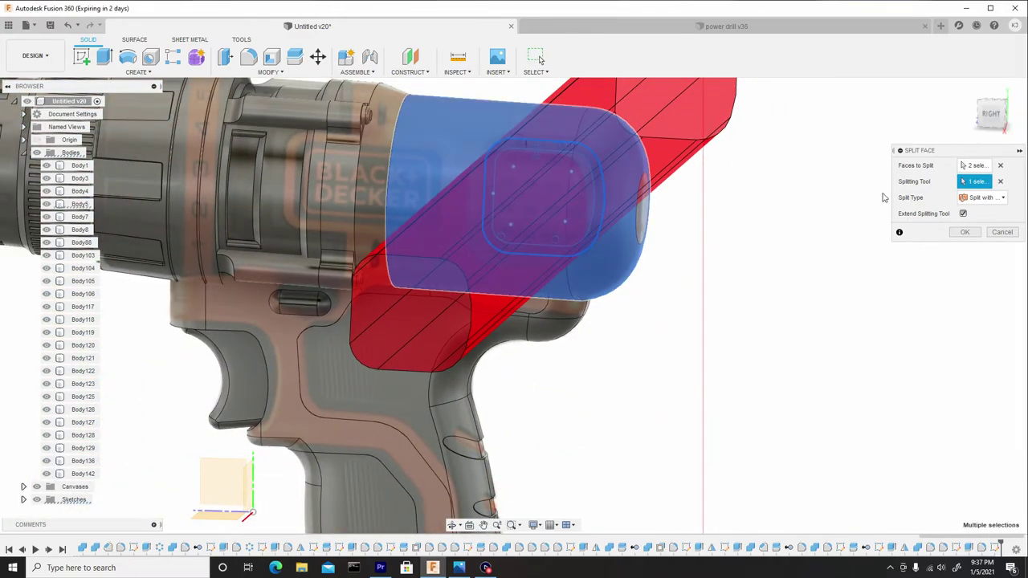
pyautogui.click(966, 232)
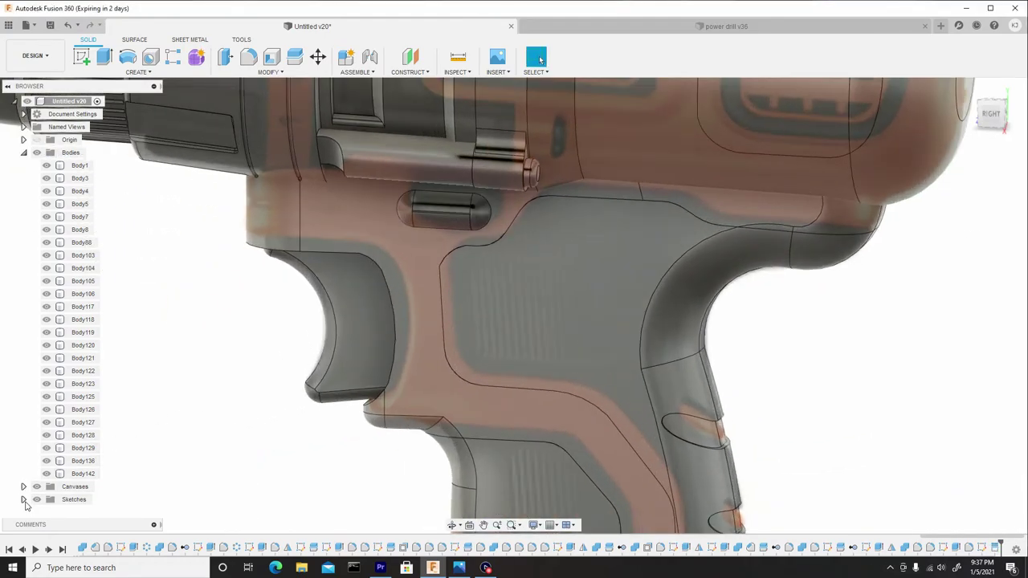
# Expand the sketches list and make the grille sketch, Sketch33, visible again.
pyautogui.click(23, 499)
pyautogui.scroll(-9, 62, 460)
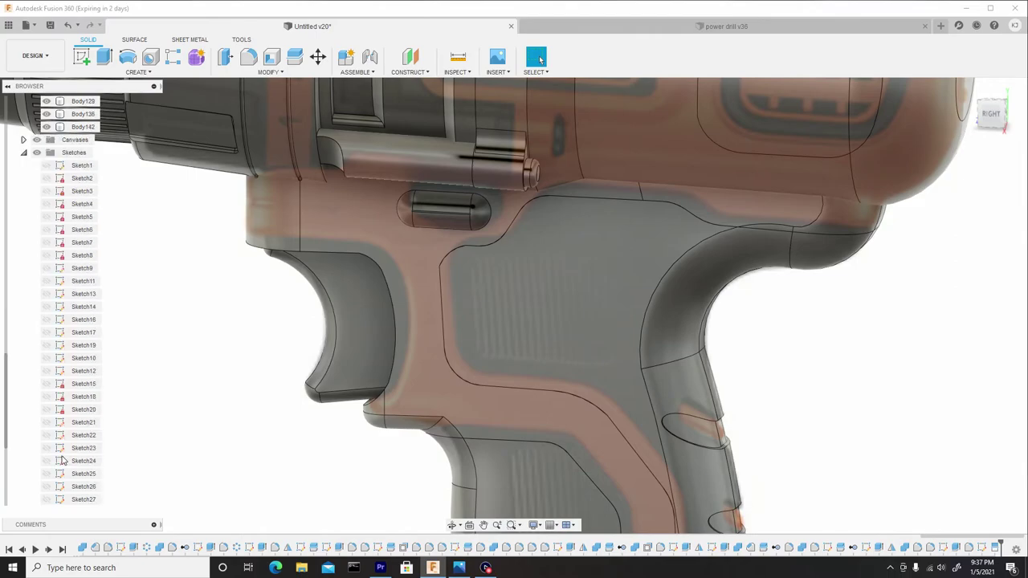
pyautogui.scroll(-2, 62, 460)
pyautogui.click(46, 503)
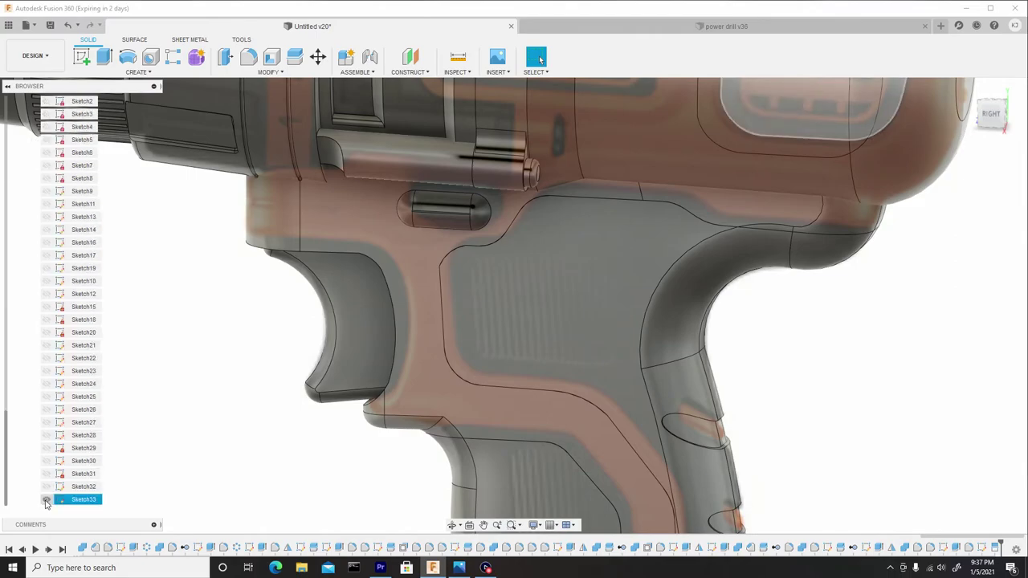
pyautogui.click(46, 499)
pyautogui.scroll(-5, 240, 402)
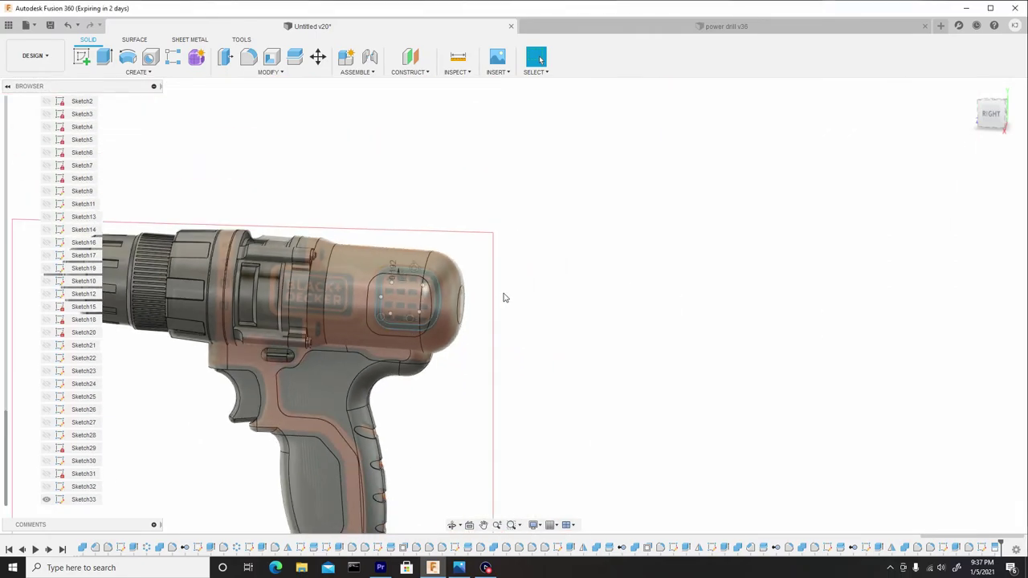
# Repeat Split Face and select the four face pieces inside the outer grille outline on both sides of the housing.
pyautogui.rightClick(504, 298)
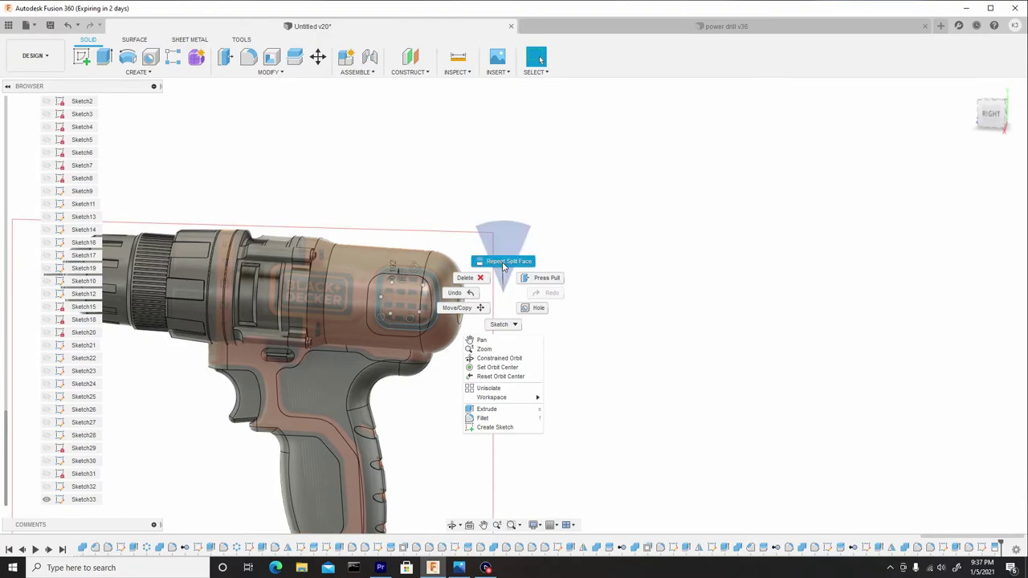
pyautogui.click(506, 262)
pyautogui.scroll(8, 404, 304)
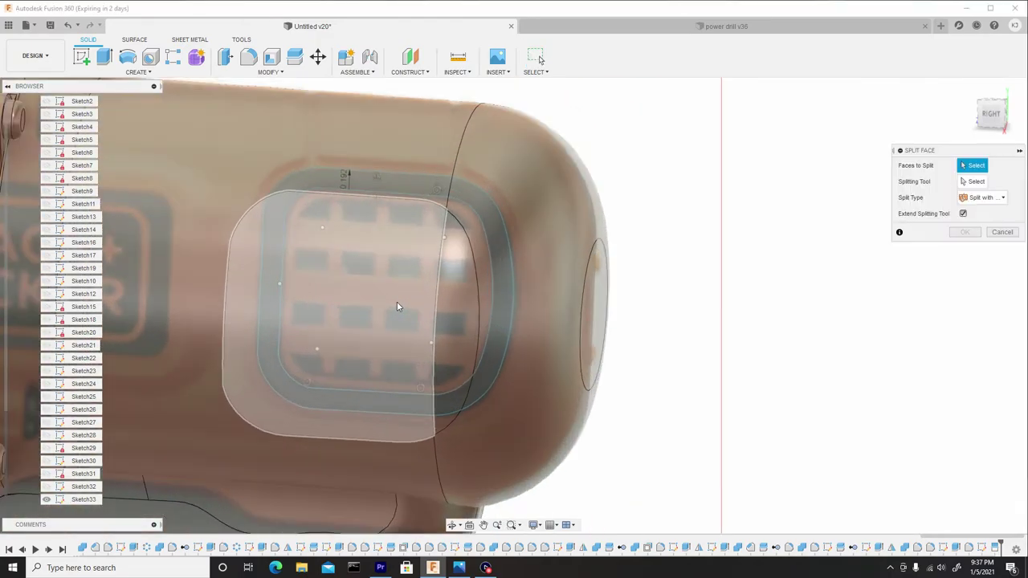
pyautogui.scroll(-2, 370, 313)
pyautogui.click(349, 300)
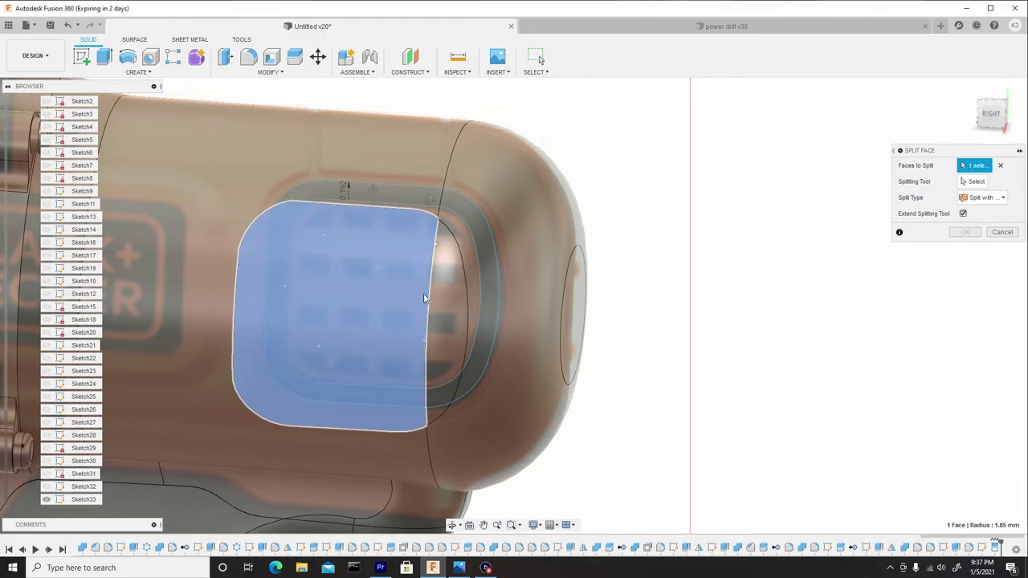
pyautogui.click(445, 296)
pyautogui.scroll(-3, 454, 296)
pyautogui.keyDown('shift'); pyautogui.moveTo(495, 274); pyautogui.dragTo(525, 262, button='middle'); pyautogui.keyUp('shift')
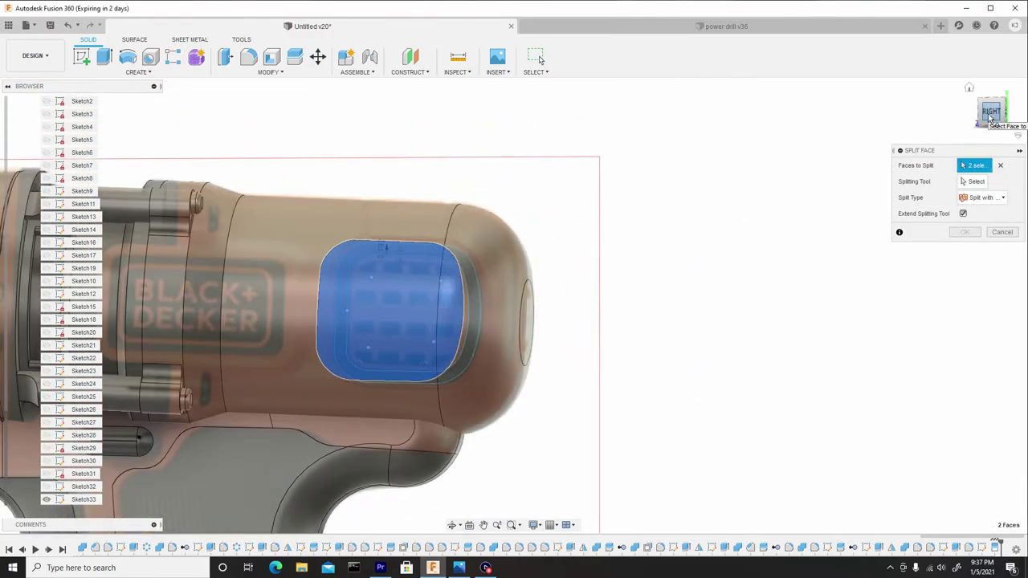
pyautogui.keyDown('shift'); pyautogui.moveTo(610, 273); pyautogui.dragTo(393, 295, button='middle'); pyautogui.keyUp('shift')
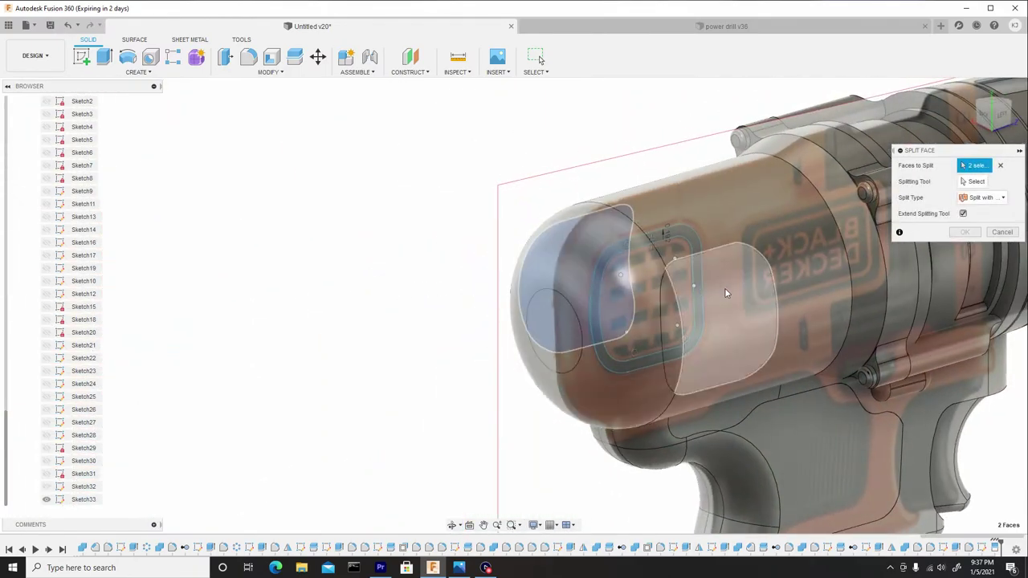
pyautogui.click(691, 297)
pyautogui.keyDown('shift'); pyautogui.moveTo(663, 300); pyautogui.dragTo(701, 288, button='middle'); pyautogui.keyUp('shift')
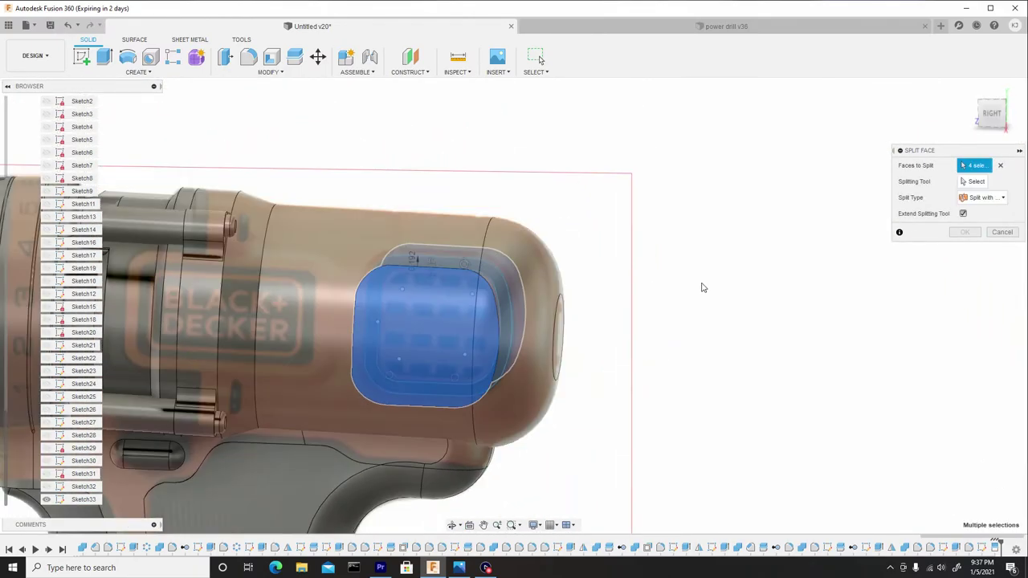
# Use the sketch's inner grille outline as the splitting tool and complete the split of the selected faces.
pyautogui.click(974, 181)
pyautogui.click(991, 113)
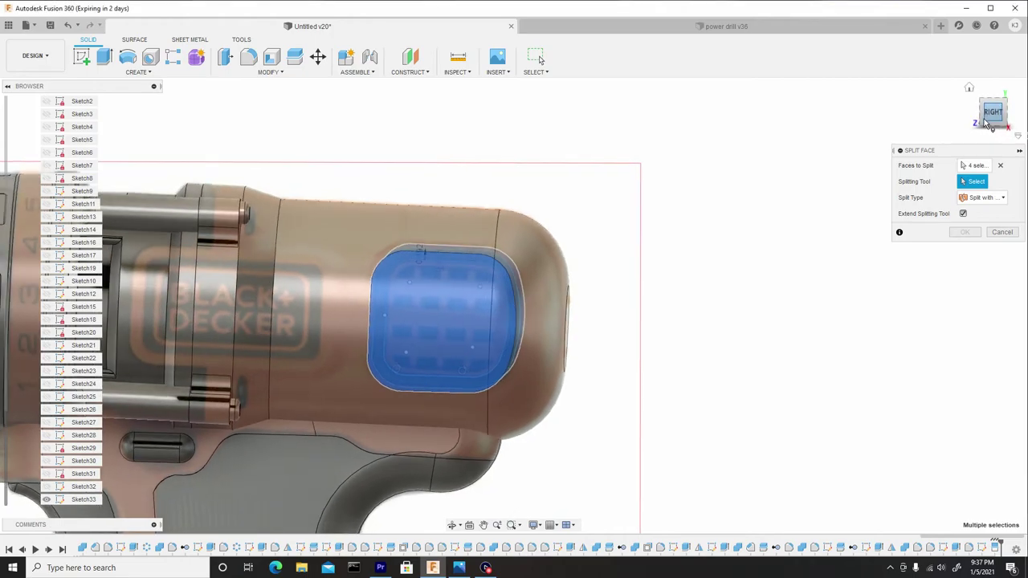
pyautogui.scroll(3, 573, 283)
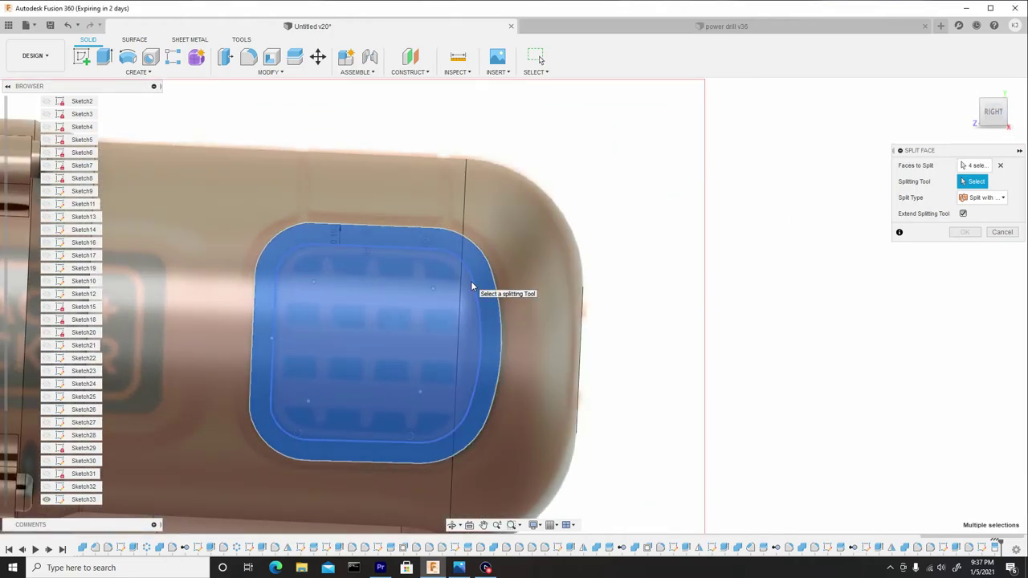
pyautogui.click(467, 287)
pyautogui.scroll(-2, 440, 305)
pyautogui.keyDown('shift'); pyautogui.moveTo(455, 340); pyautogui.dragTo(402, 369, button='middle'); pyautogui.keyUp('shift')
pyautogui.click(964, 232)
pyautogui.scroll(-5, 546, 322)
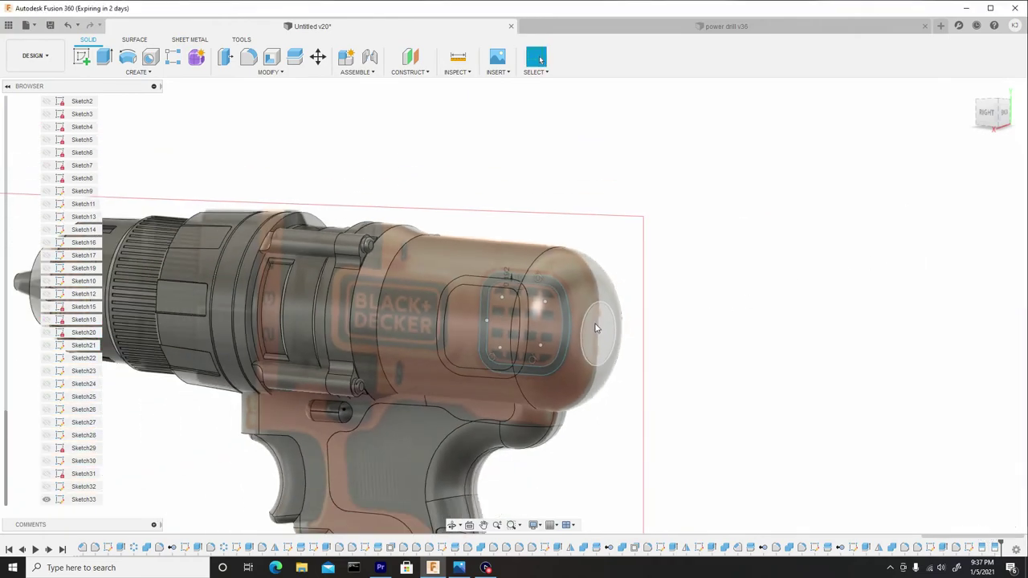
# Hide Sketch33, collapse the sketches list and select the rear motor housing body, Body5.
pyautogui.click(47, 499)
pyautogui.scroll(5, 34, 266)
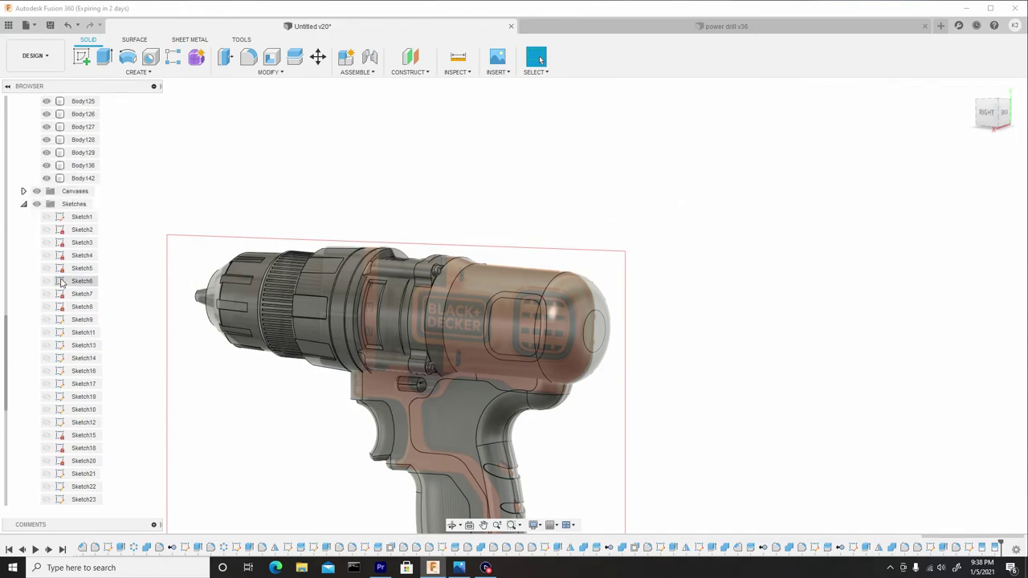
pyautogui.click(23, 255)
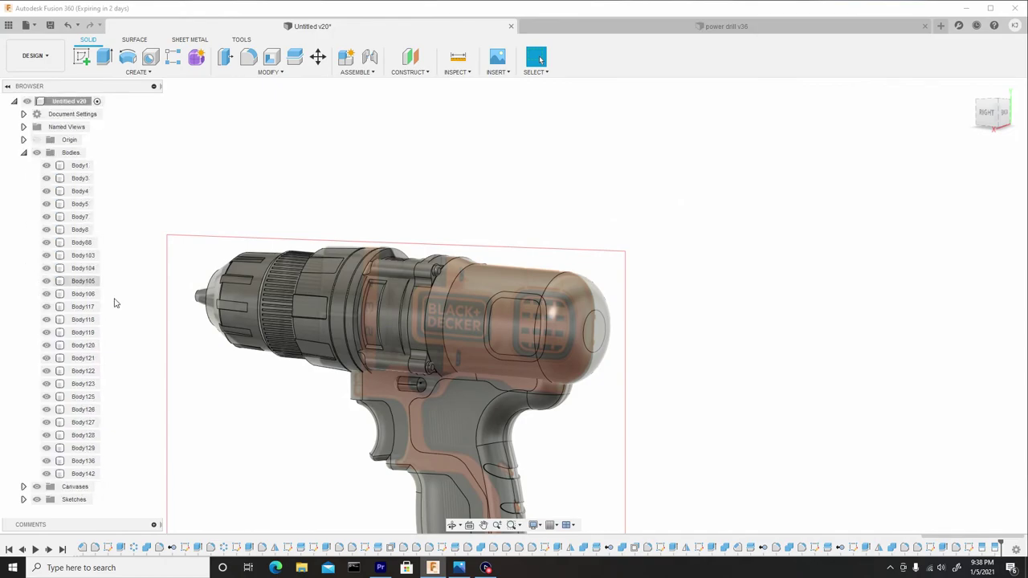
pyautogui.click(79, 204)
# Press Pull the two faces of the grille border on one side of the housing outward by 0.056 mm.
pyautogui.scroll(5, 615, 328)
pyautogui.moveTo(615, 328)
pyautogui.keyDown('shift'); pyautogui.mouseDown(button='middle')
pyautogui.moveTo(484, 324)
pyautogui.moveTo(594, 341)
pyautogui.mouseUp(button='middle'); pyautogui.keyUp('shift')
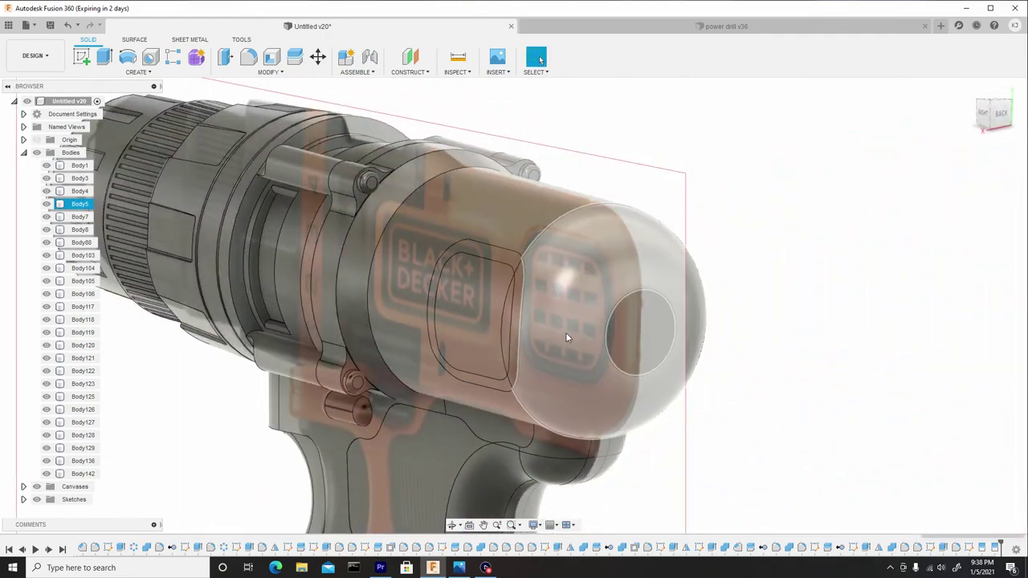
pyautogui.scroll(5, 505, 265)
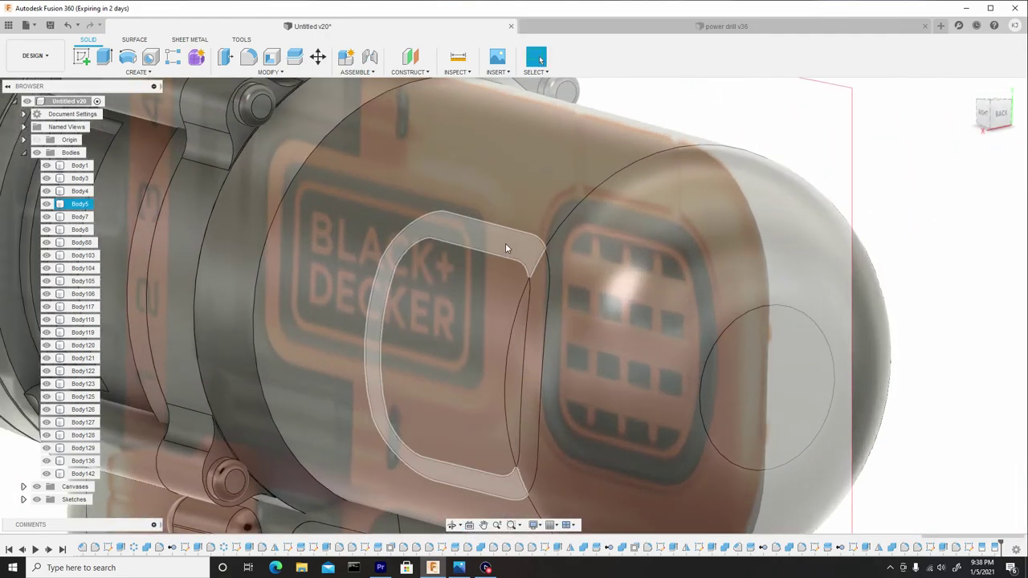
pyautogui.click(505, 243)
pyautogui.keyDown('ctrl'); pyautogui.click(538, 272); pyautogui.keyUp('ctrl')
pyautogui.rightClick(524, 245)
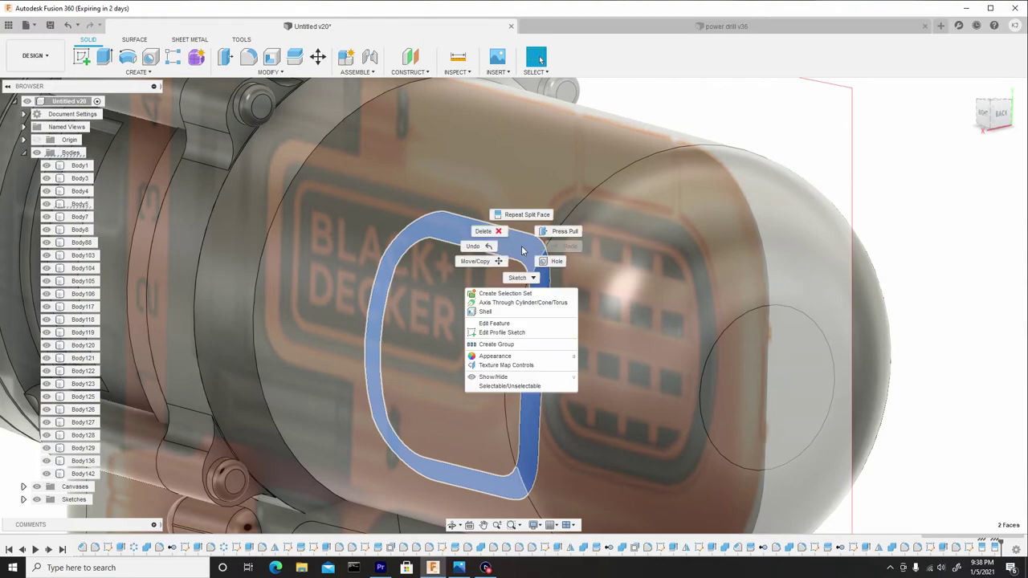
pyautogui.click(555, 234)
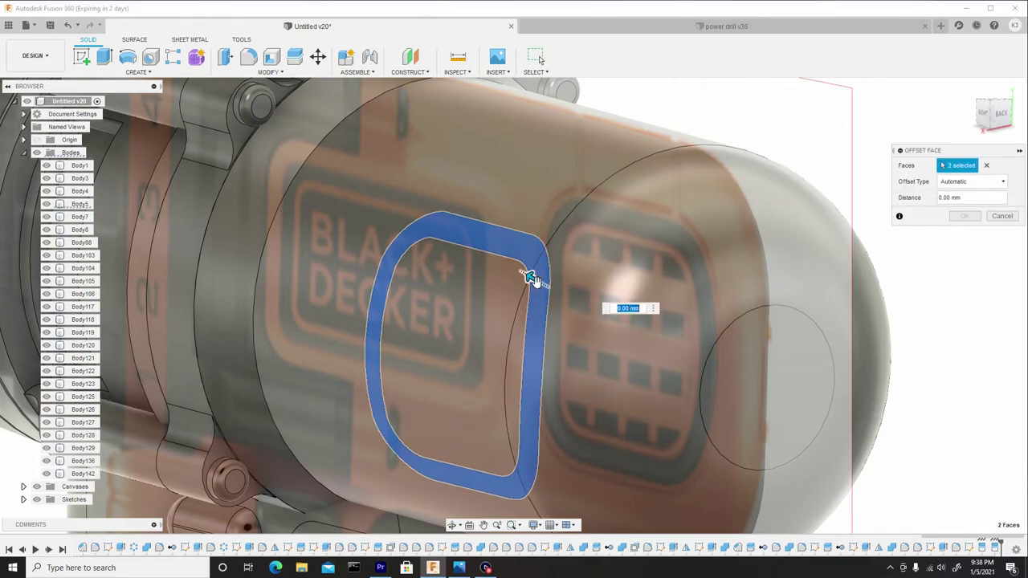
pyautogui.keyDown('shift'); pyautogui.moveTo(523, 270); pyautogui.dragTo(527, 293, button='middle'); pyautogui.keyUp('shift')
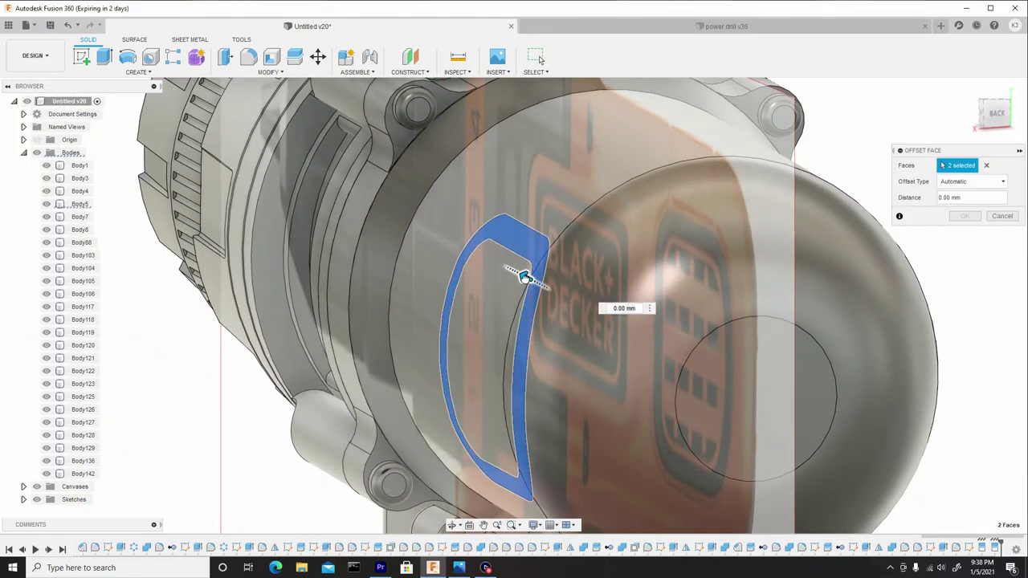
pyautogui.moveTo(523, 271); pyautogui.dragTo(519, 275)
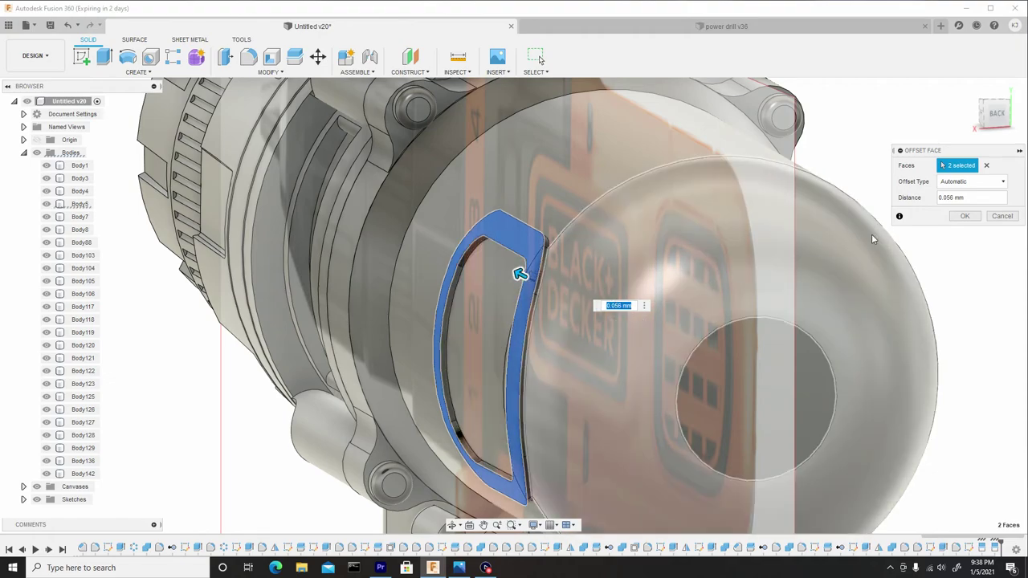
pyautogui.click(963, 217)
# Repeat Press Pull on the two faces of the matching grille border on the opposite side of the housing, offsetting them 0.056 mm outward.
pyautogui.scroll(-2, 723, 265)
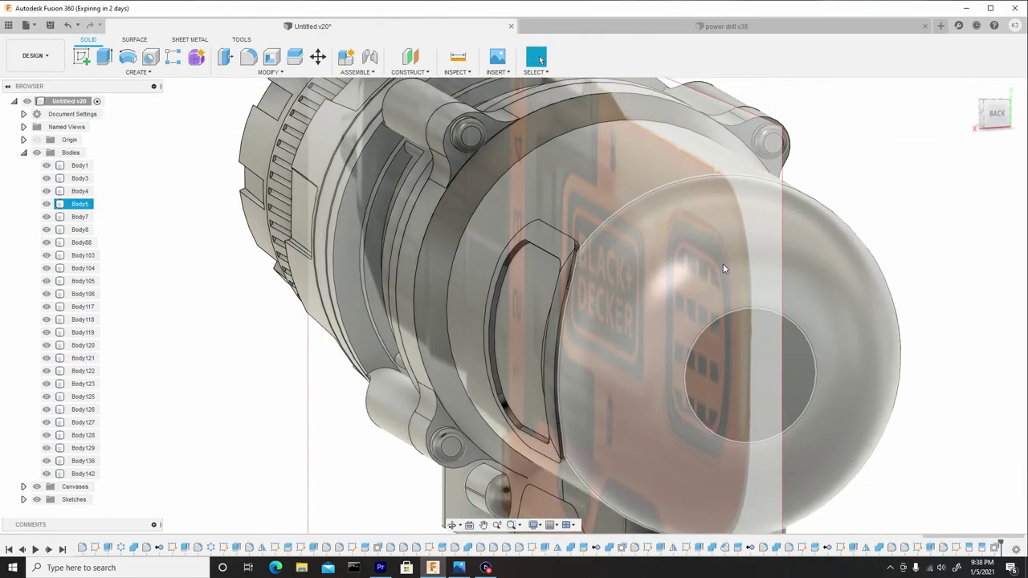
pyautogui.keyDown('shift'); pyautogui.moveTo(780, 285); pyautogui.dragTo(601, 264, button='middle'); pyautogui.keyUp('shift')
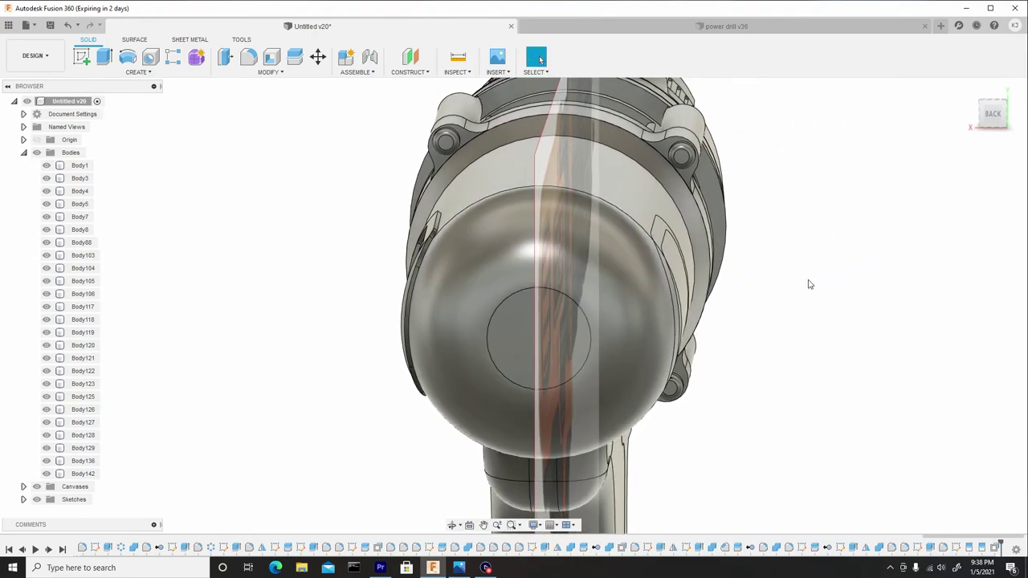
pyautogui.rightClick(774, 266)
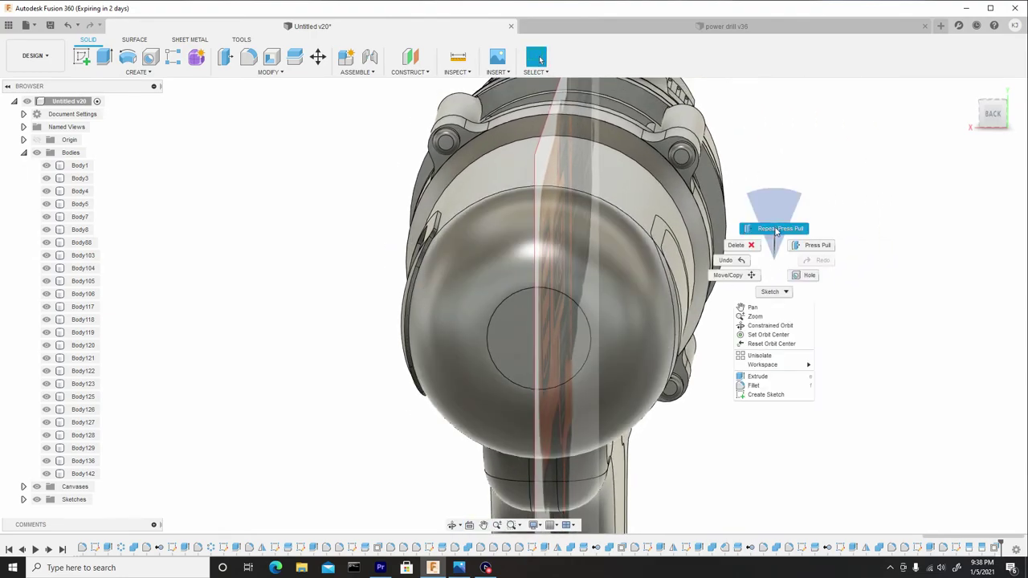
pyautogui.click(775, 229)
pyautogui.keyDown('shift'); pyautogui.moveTo(697, 241); pyautogui.dragTo(574, 253, button='middle'); pyautogui.keyUp('shift')
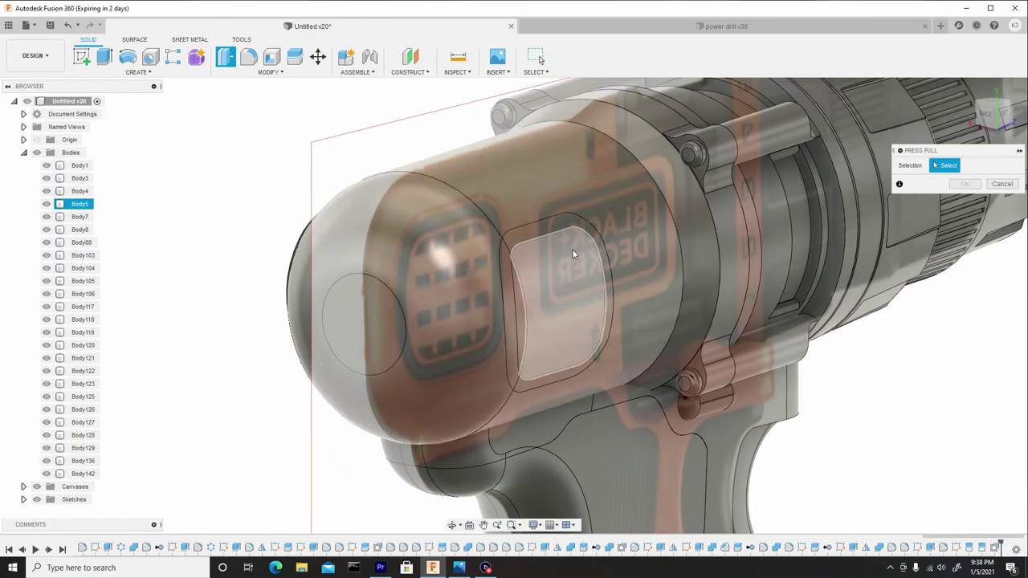
pyautogui.scroll(3, 571, 253)
pyautogui.click(490, 232)
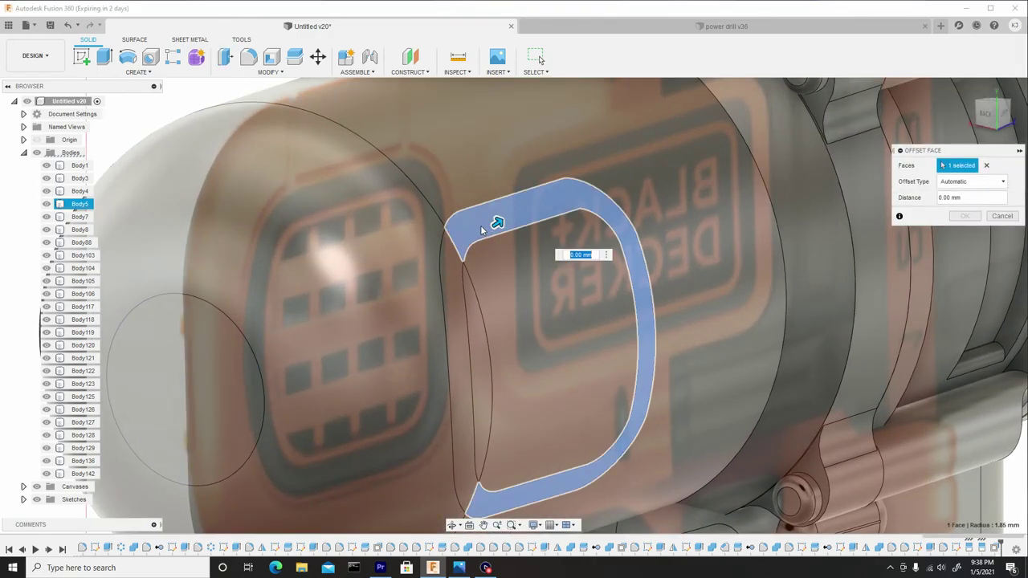
pyautogui.click(447, 268)
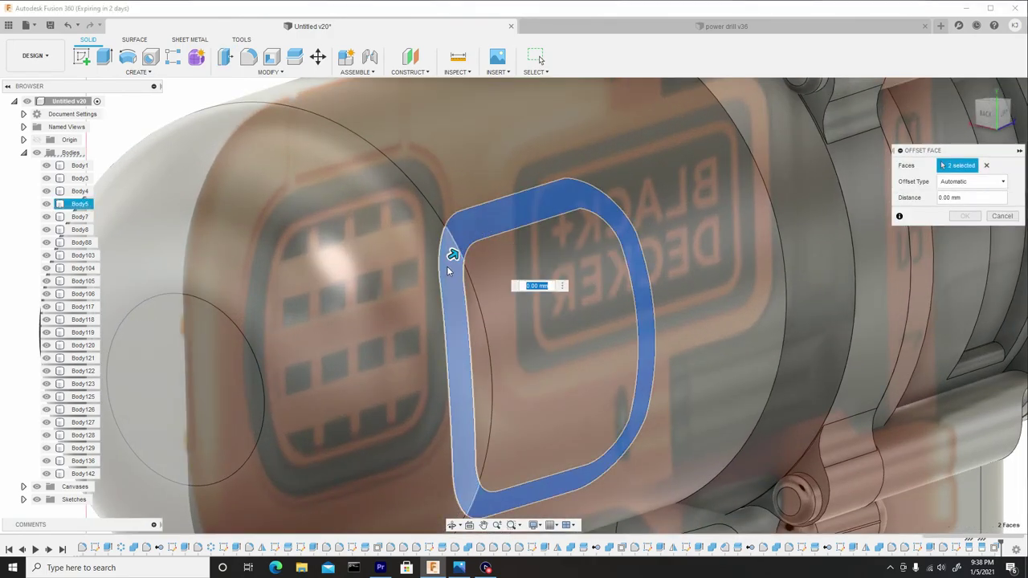
pyautogui.write('0.056')
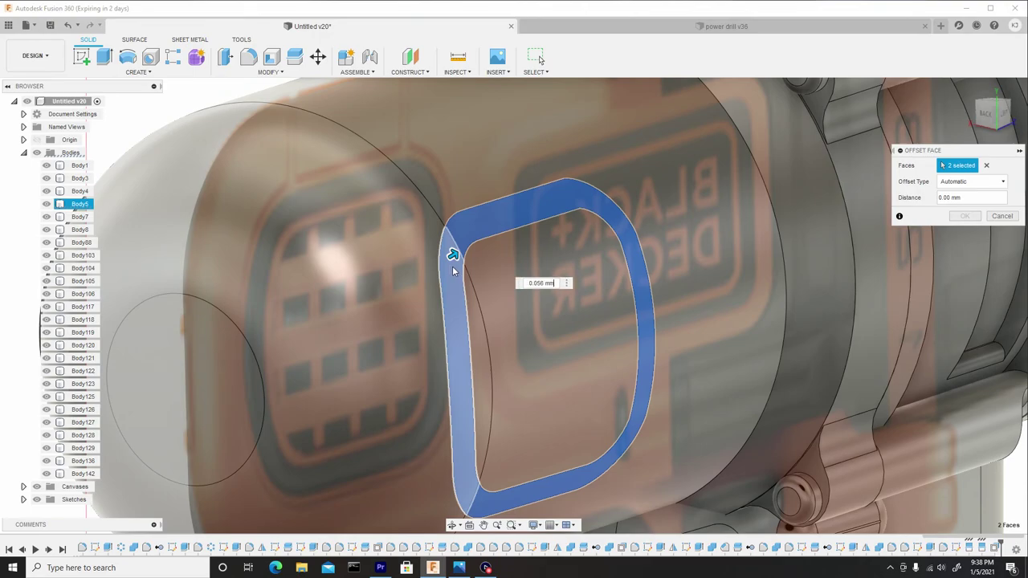
pyautogui.scroll(-5, 450, 251)
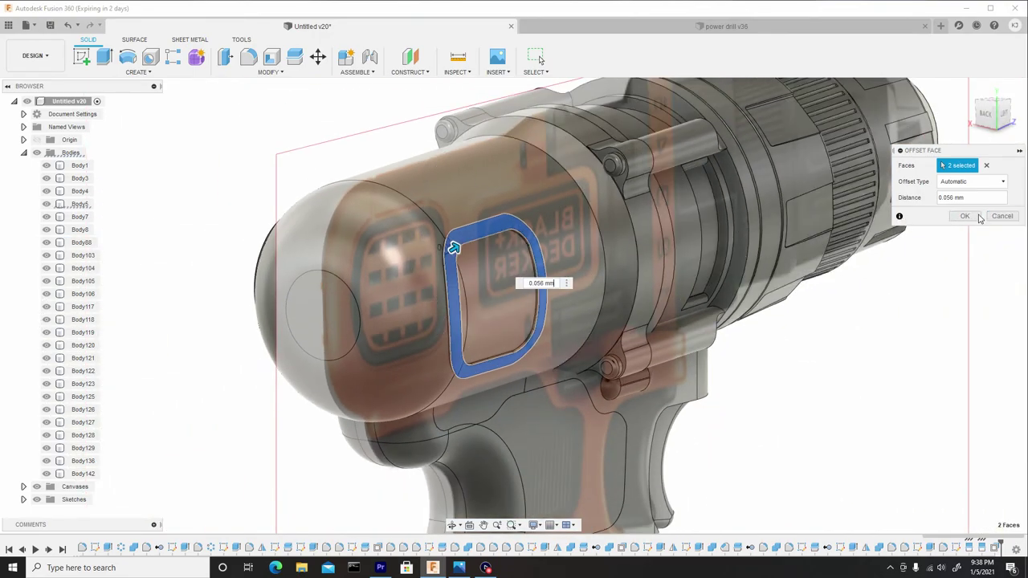
pyautogui.click(964, 216)
# Examine the raised grille border and the whole drill against the reference image in the straight right side view.
pyautogui.scroll(-5, 653, 283)
pyautogui.keyDown('shift'); pyautogui.moveTo(584, 309); pyautogui.dragTo(719, 309, button='middle'); pyautogui.keyUp('shift')
pyautogui.scroll(-3, 695, 330)
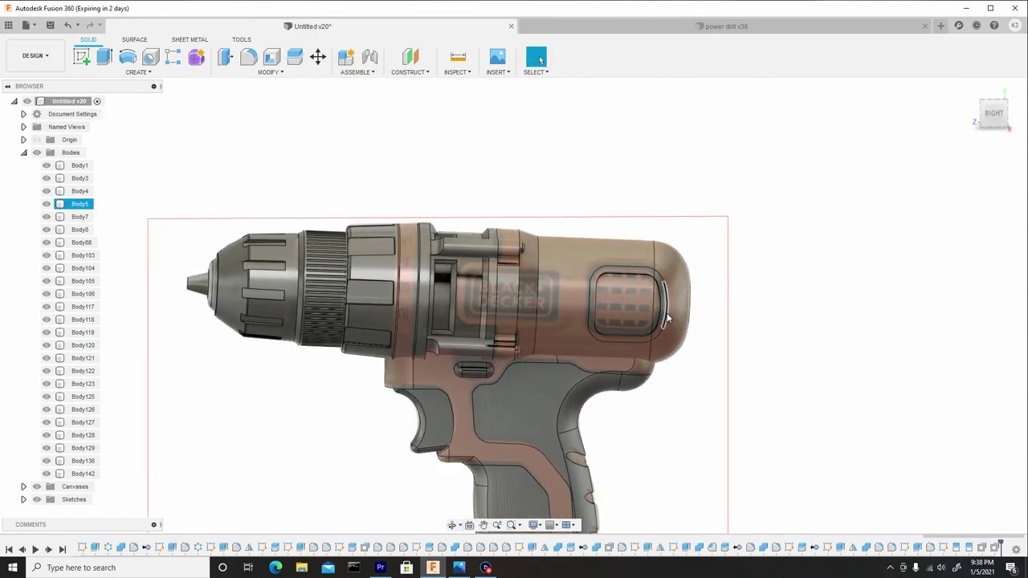
pyautogui.scroll(8, 674, 321)
pyautogui.scroll(-6, 628, 316)
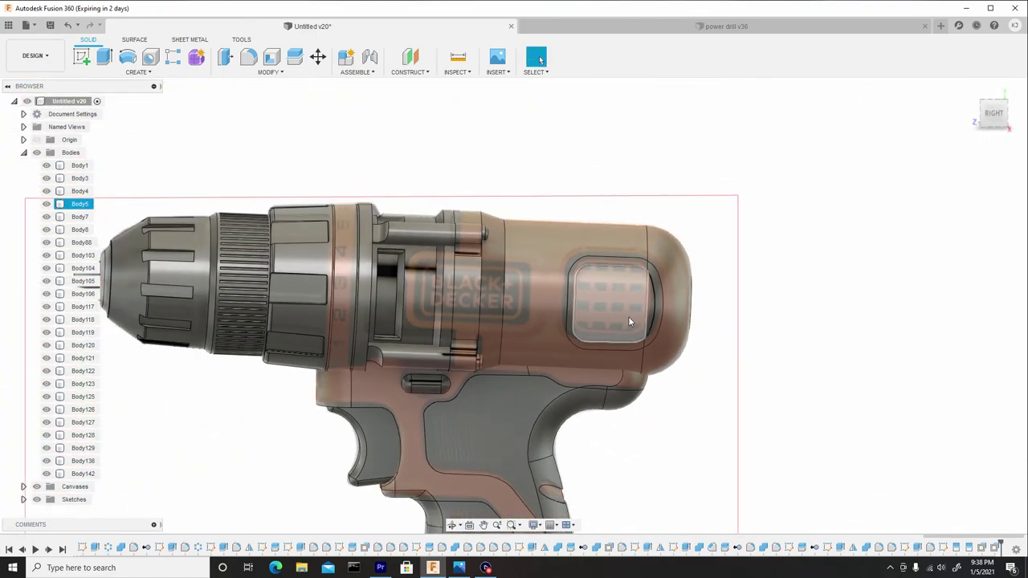
pyautogui.click(994, 115)
pyautogui.scroll(8, 612, 297)
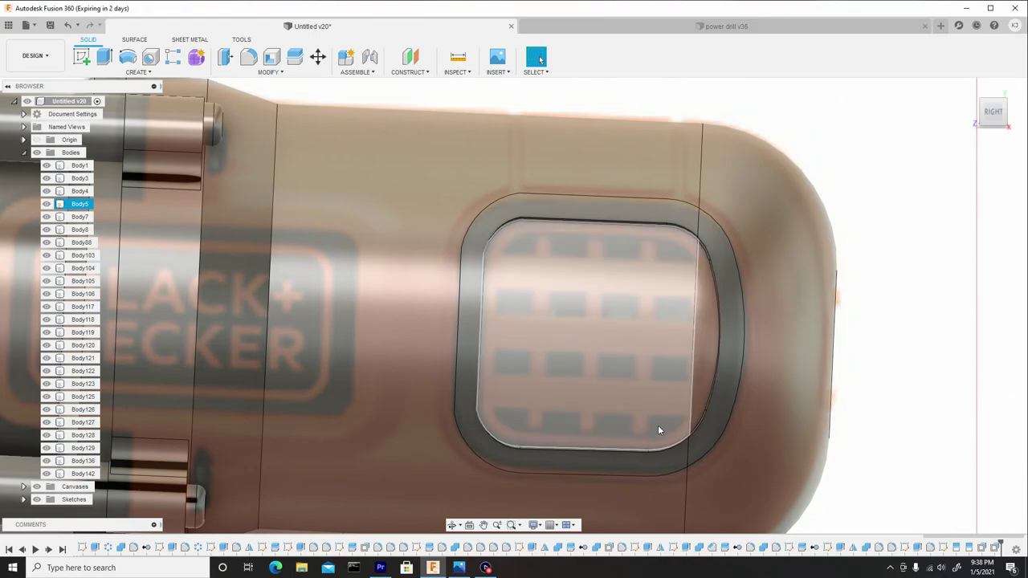
pyautogui.scroll(-8, 602, 401)
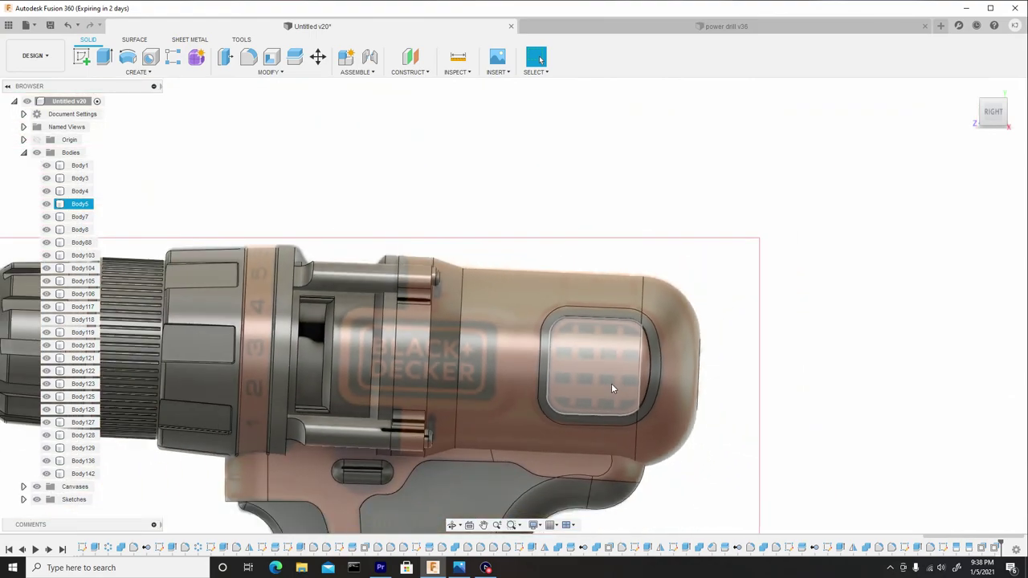
pyautogui.moveTo(686, 399); pyautogui.dragTo(694, 290, button='middle')
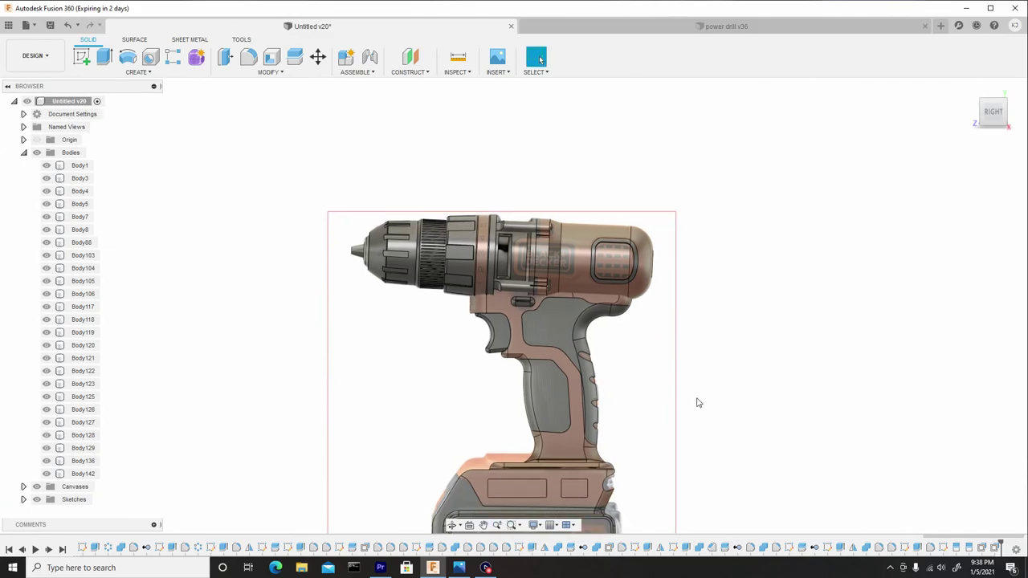
pyautogui.moveTo(697, 402); pyautogui.dragTo(683, 288, button='middle')
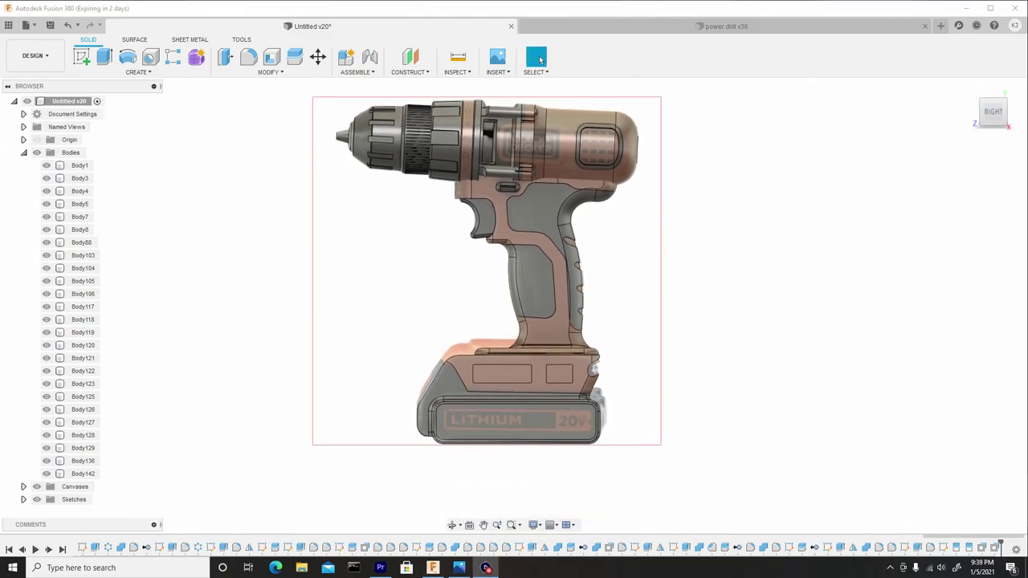
pyautogui.scroll(5, 695, 278)
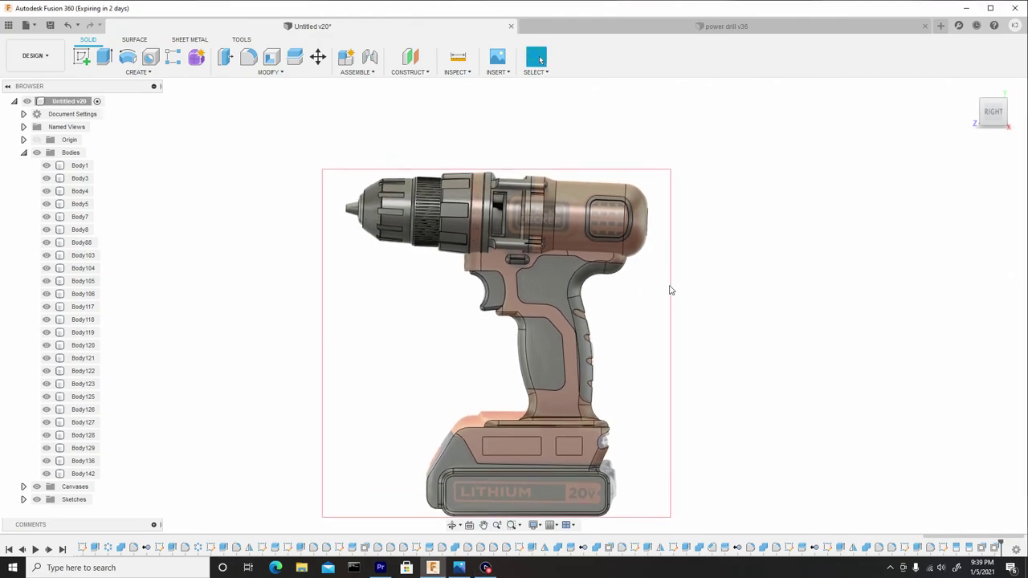
pyautogui.scroll(3, 635, 236)
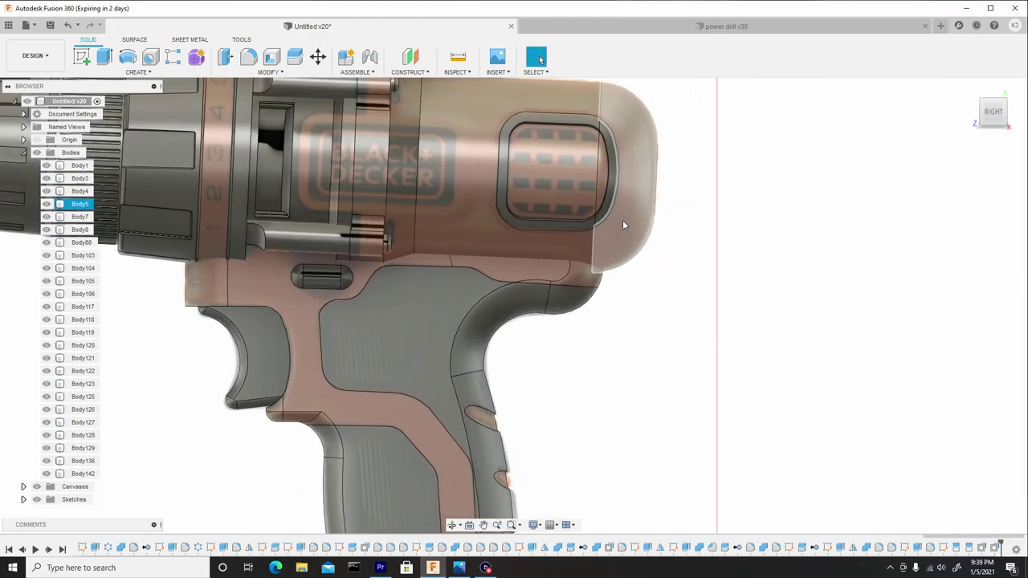
pyautogui.scroll(-6, 630, 228)
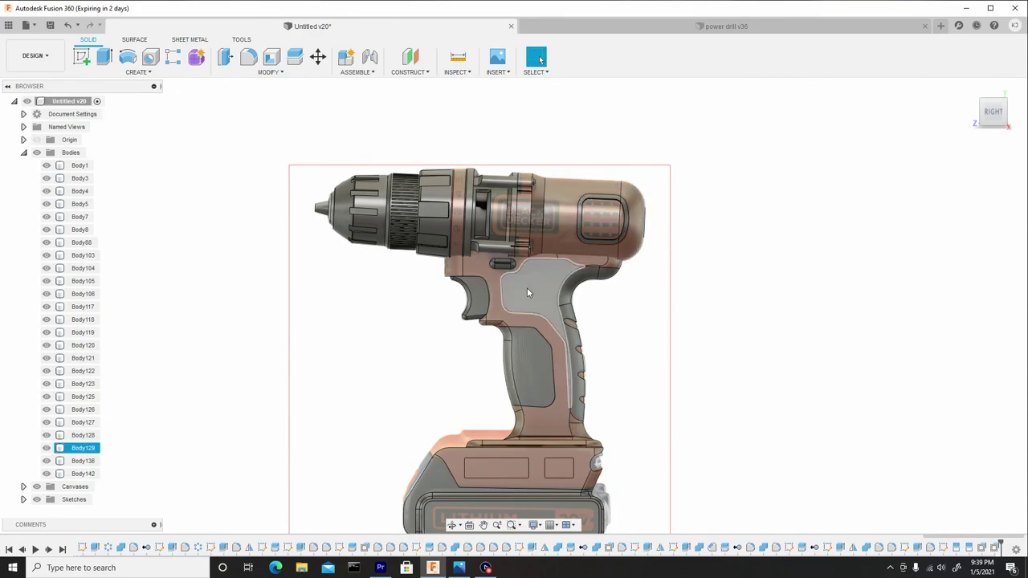
pyautogui.click(492, 291)
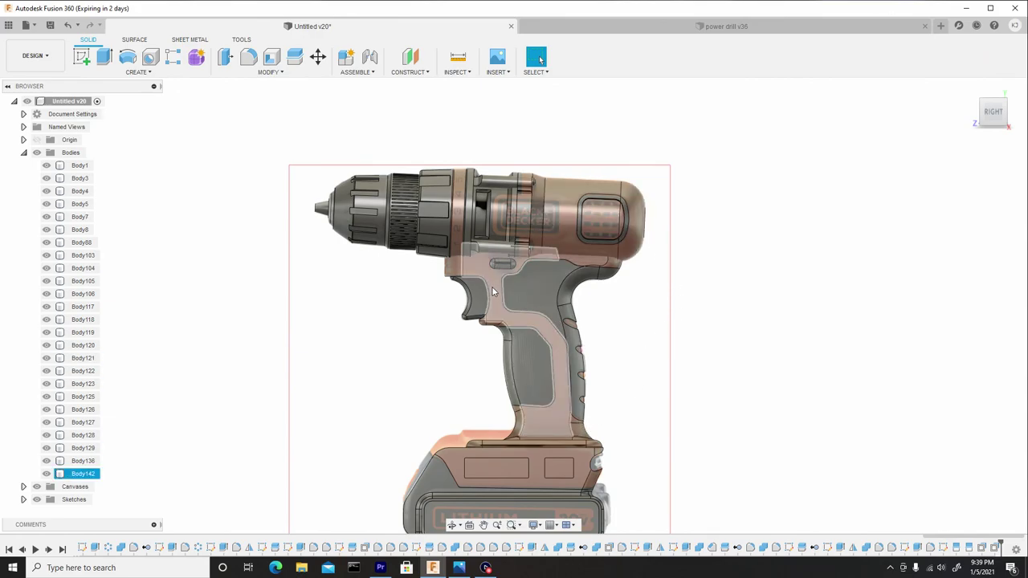